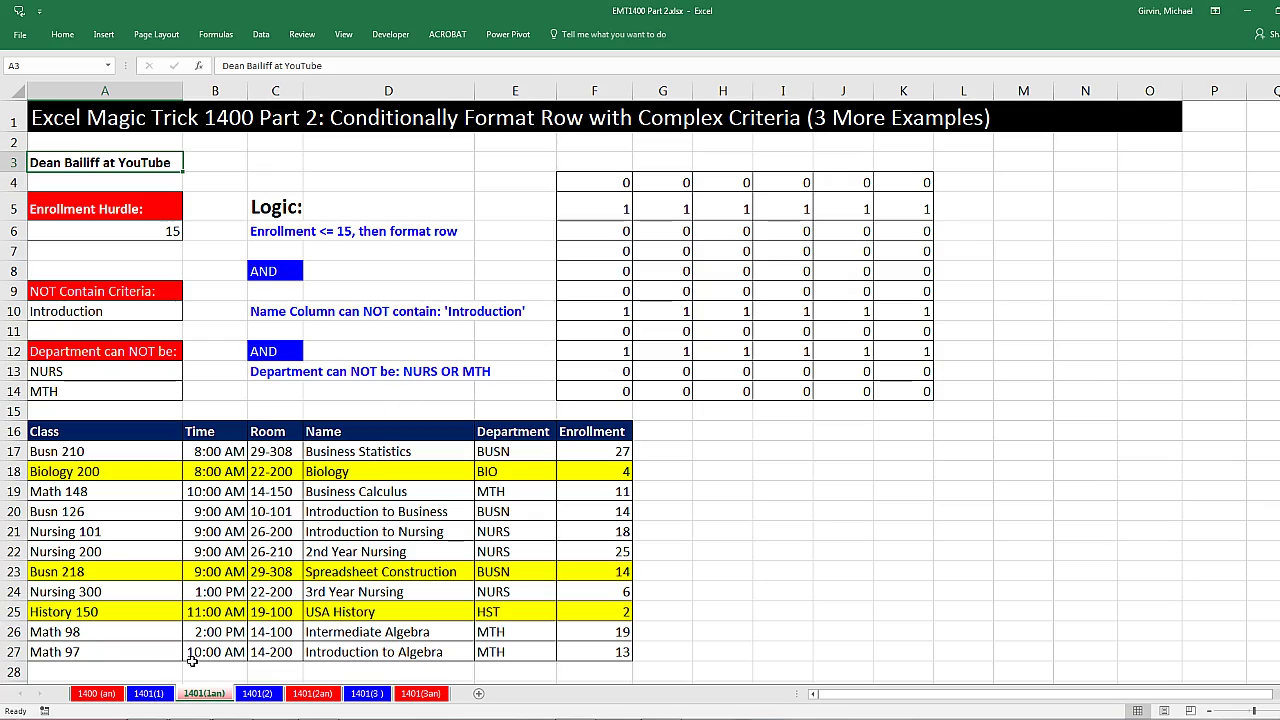
Select the class table on 1400 (an), then browse the 1401(1an), 1401(2an) and 1401(1) sheets
click(96, 693)
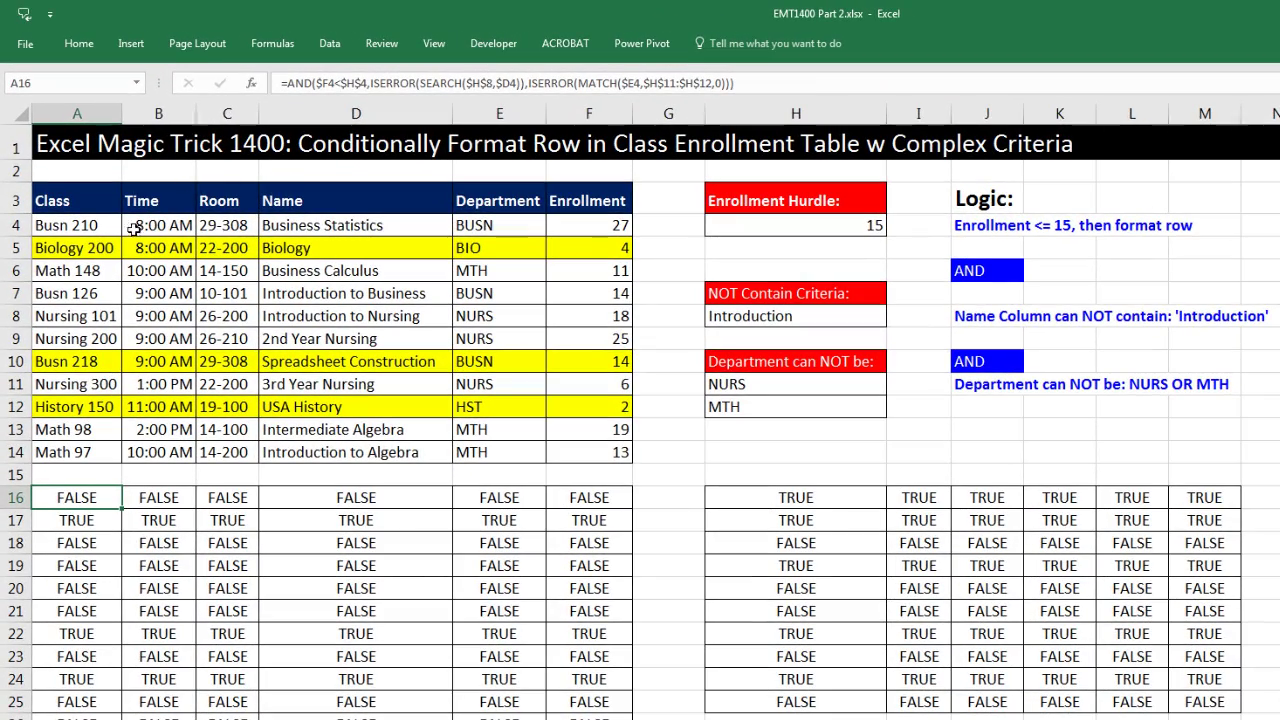
drag(78, 225, 606, 460)
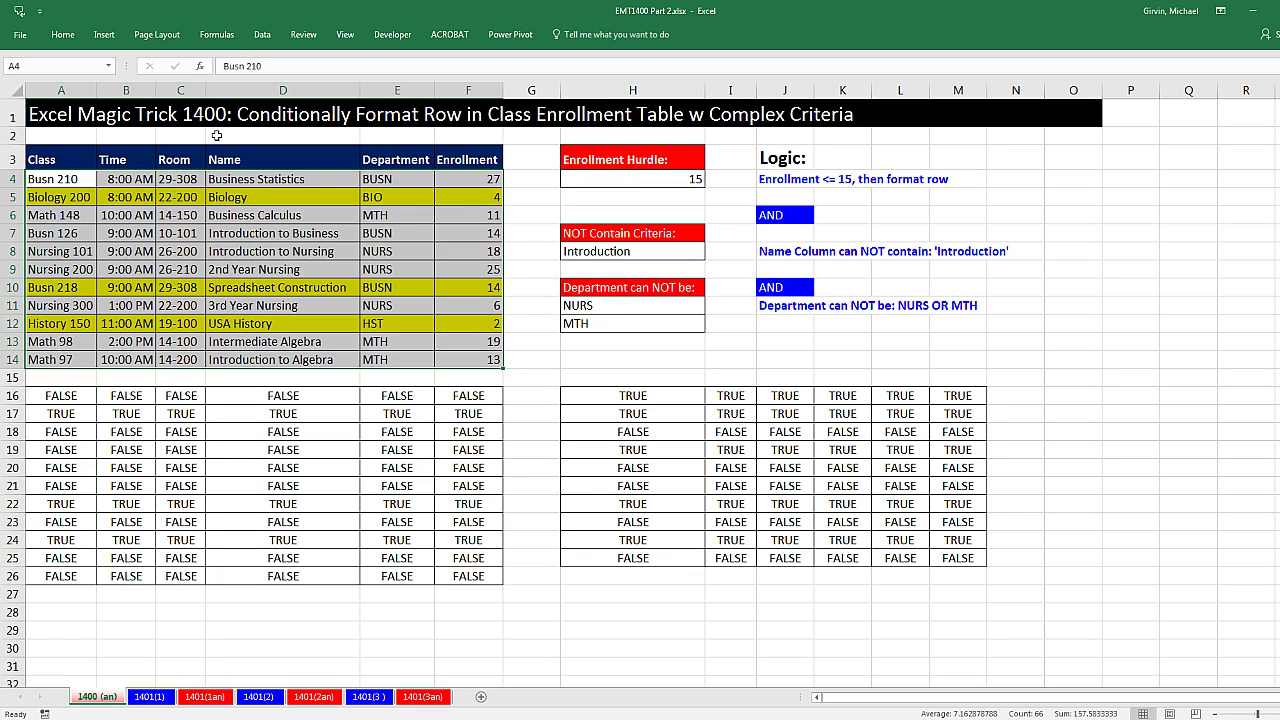
click(205, 696)
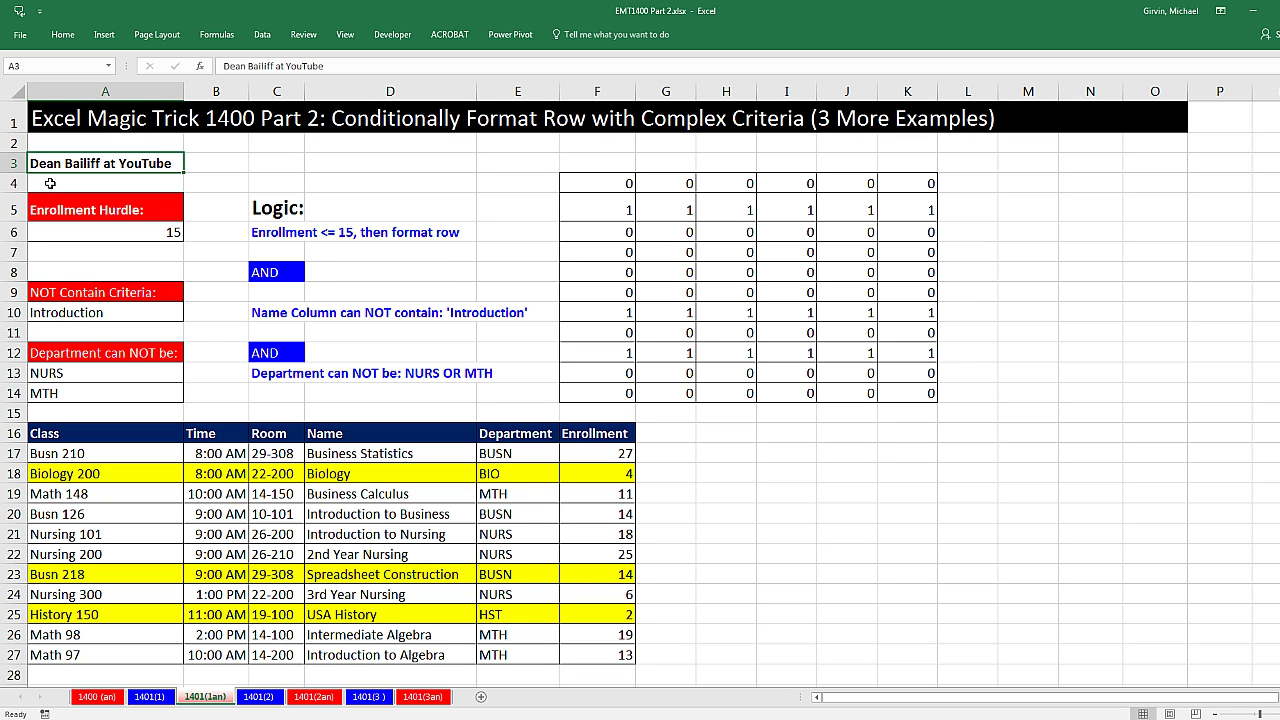
click(313, 696)
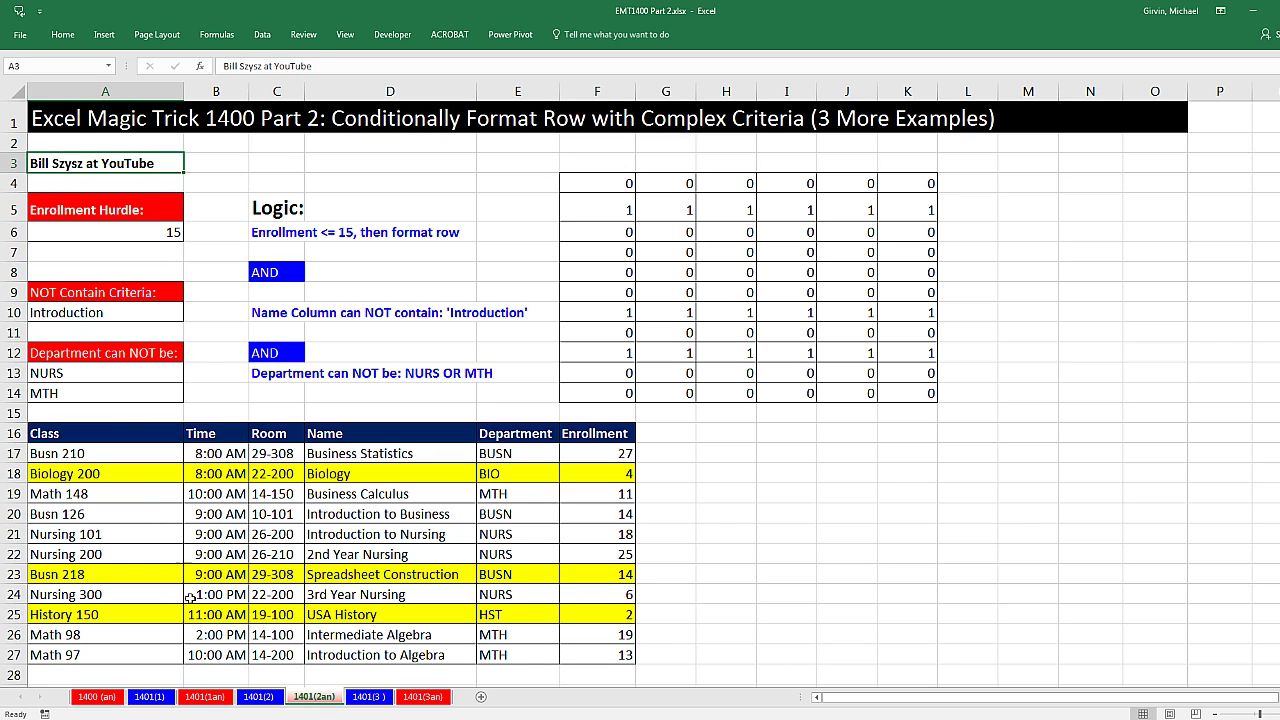
click(150, 697)
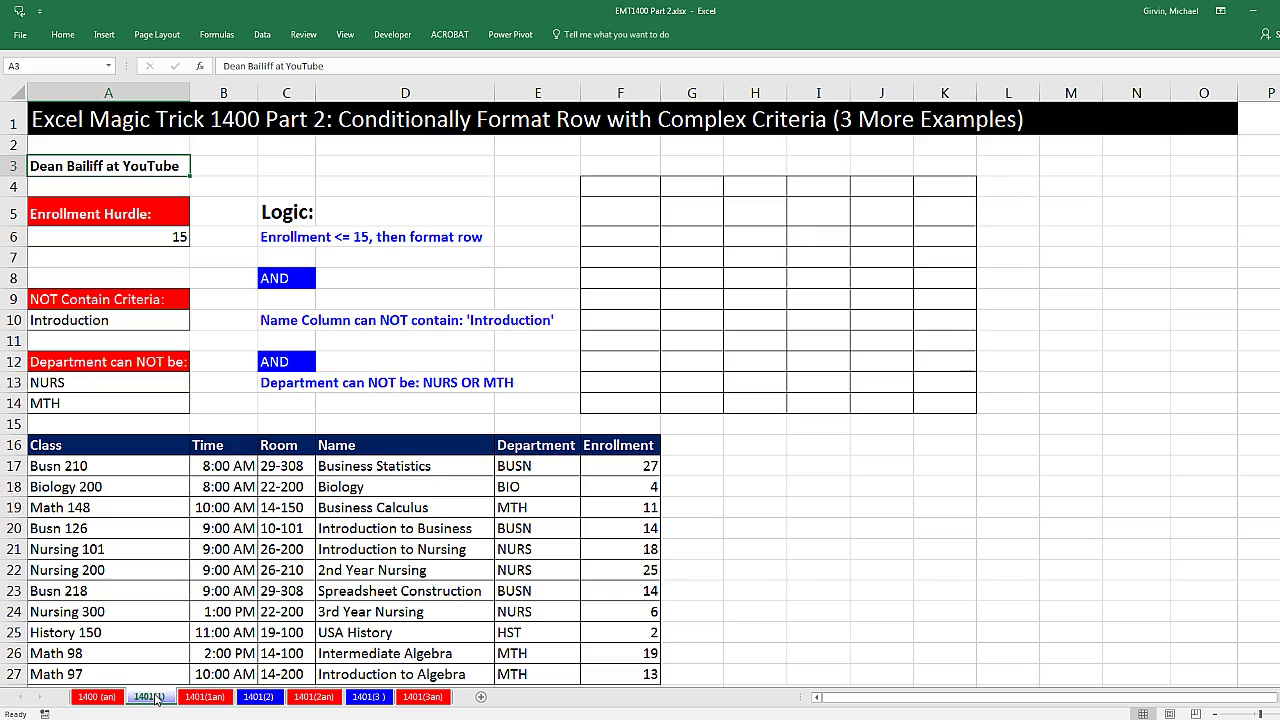
Inspect the AND helper formula in A16 of the 1400 (an) sheet without changing it
click(97, 696)
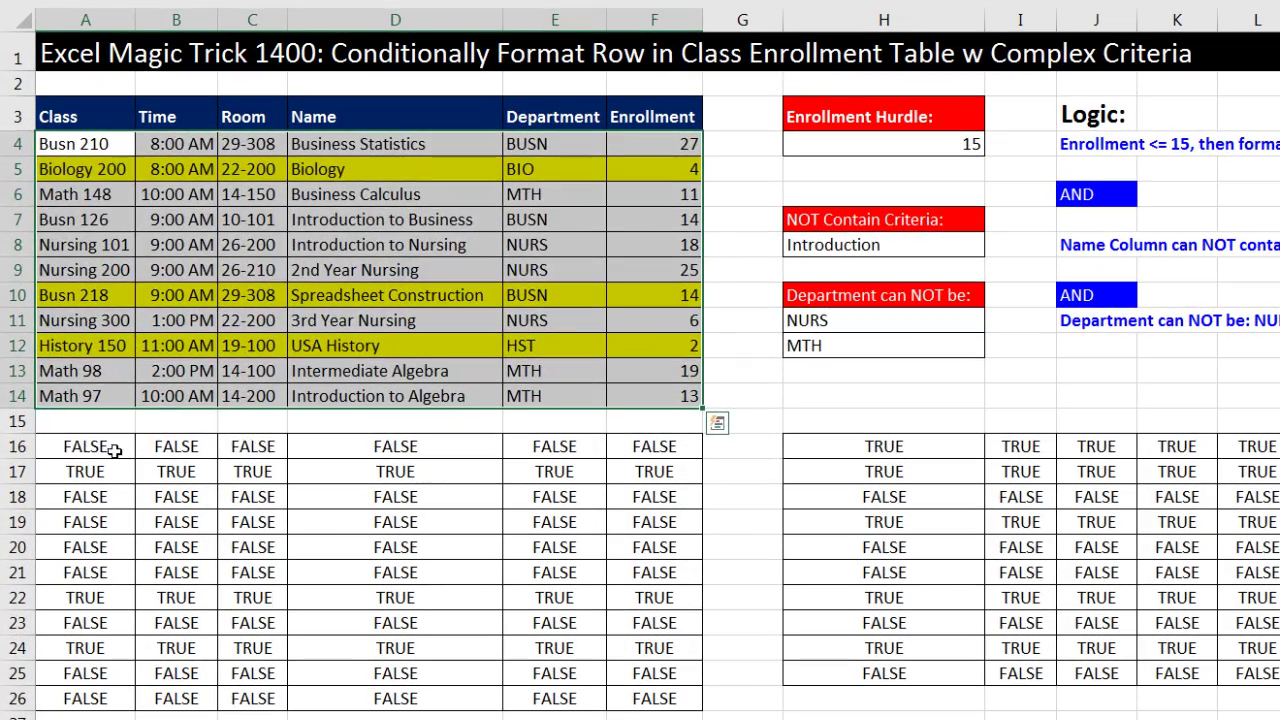
double_click(107, 434)
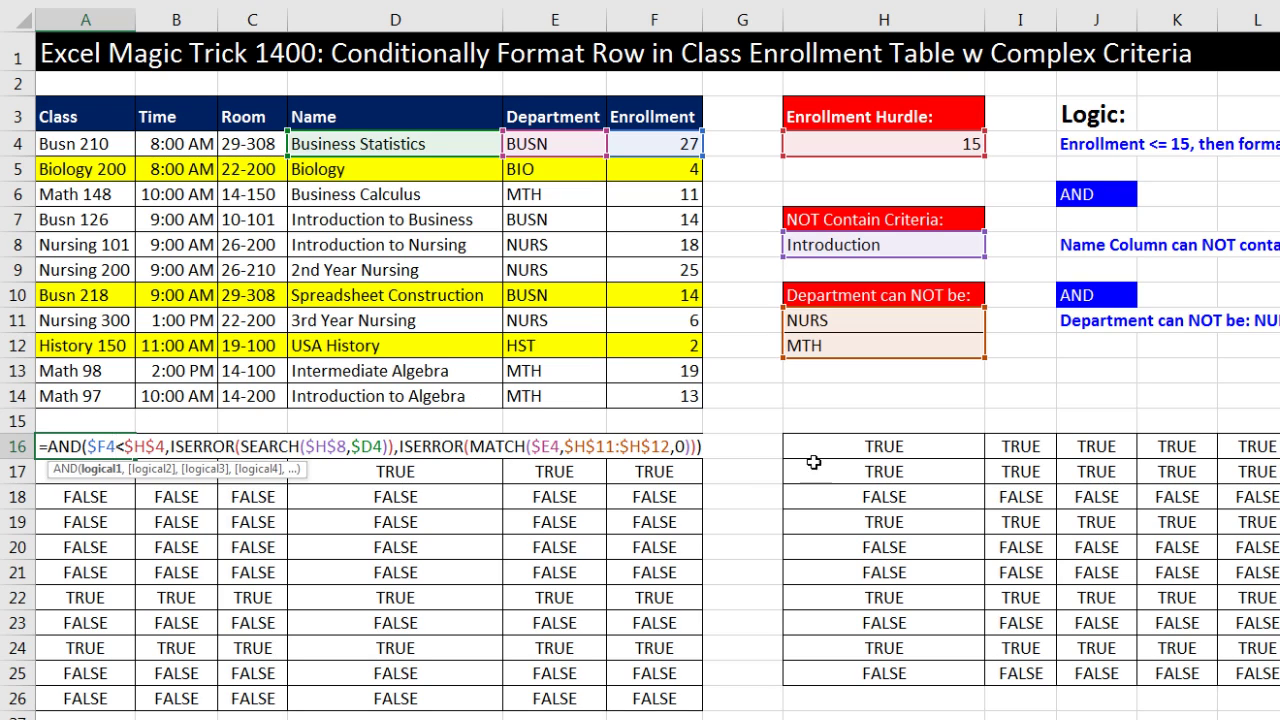
key(ctrl+Return)
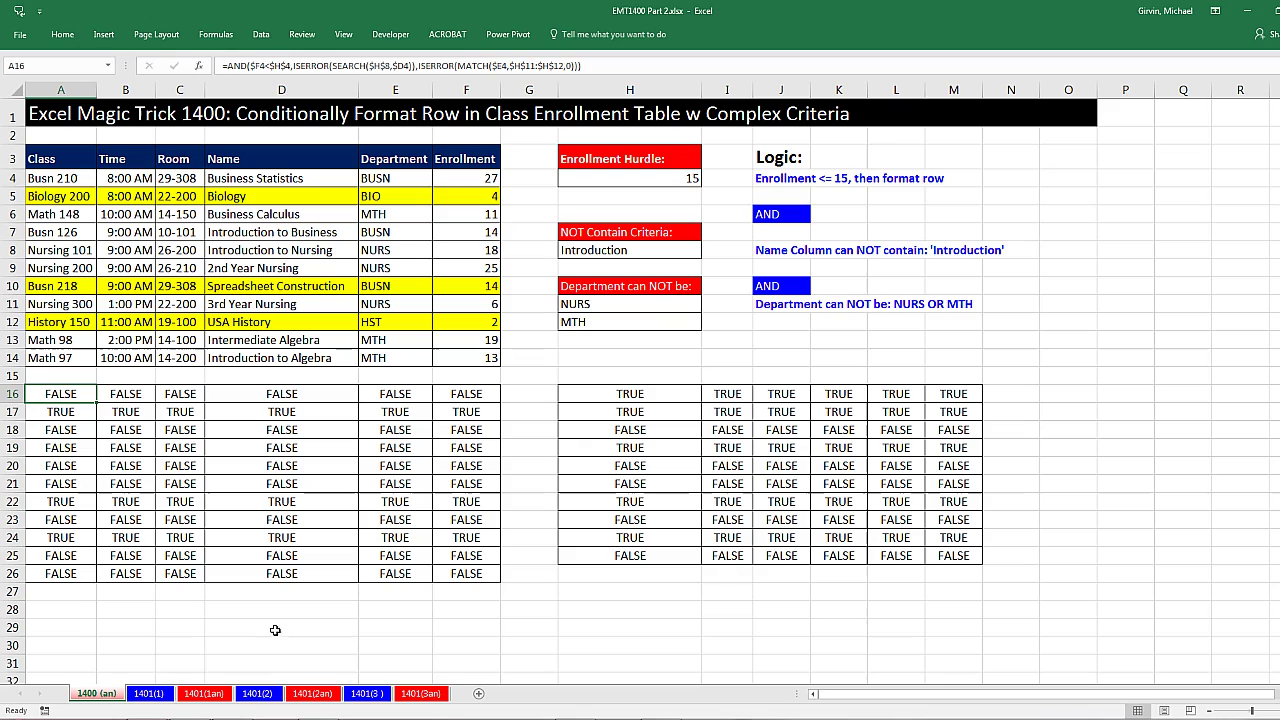
On 1401(1), try a COUNTIFS in F4, cancel it, and select the class rows A17:F27
click(148, 693)
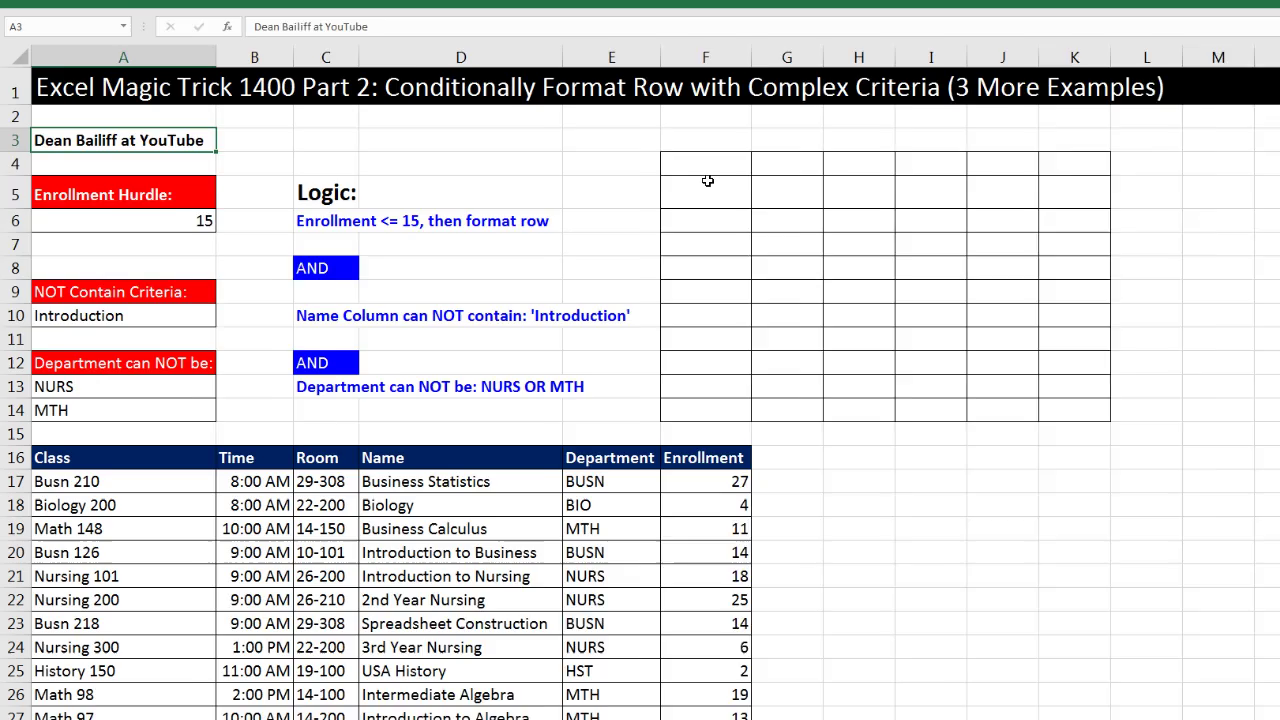
click(617, 186)
text(=countifs)
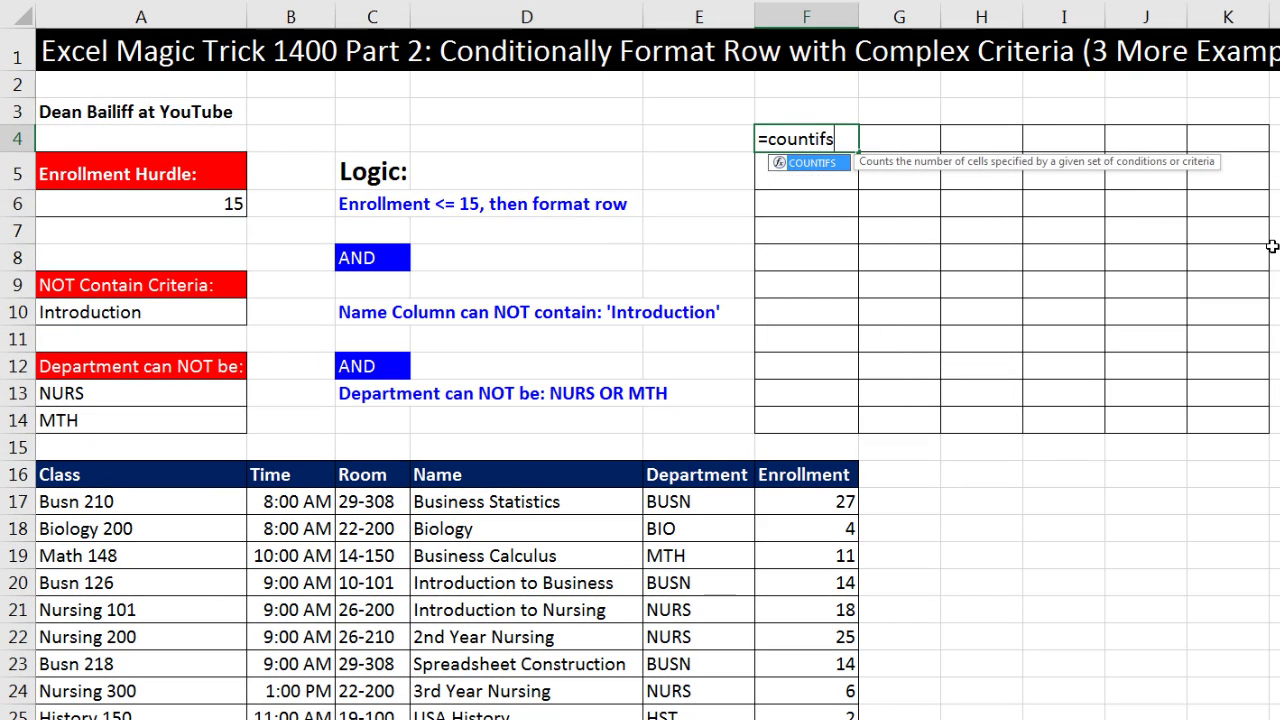
key(Tab)
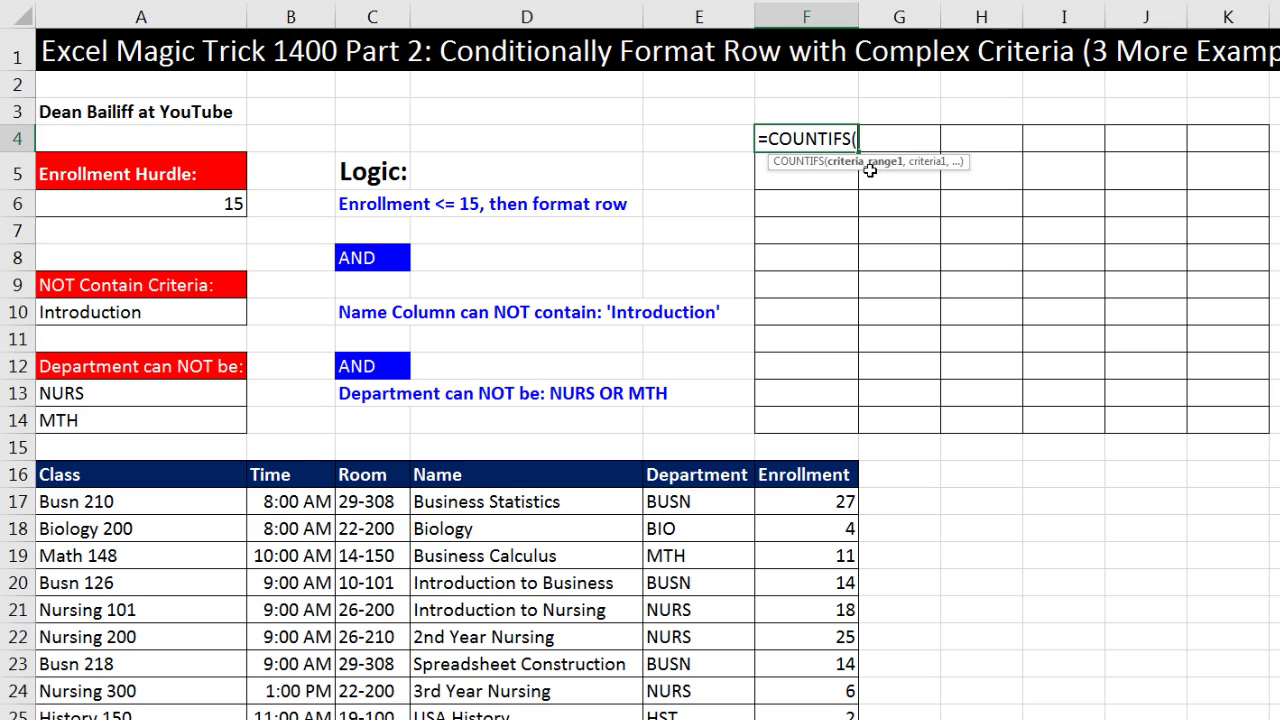
text(,,,,)
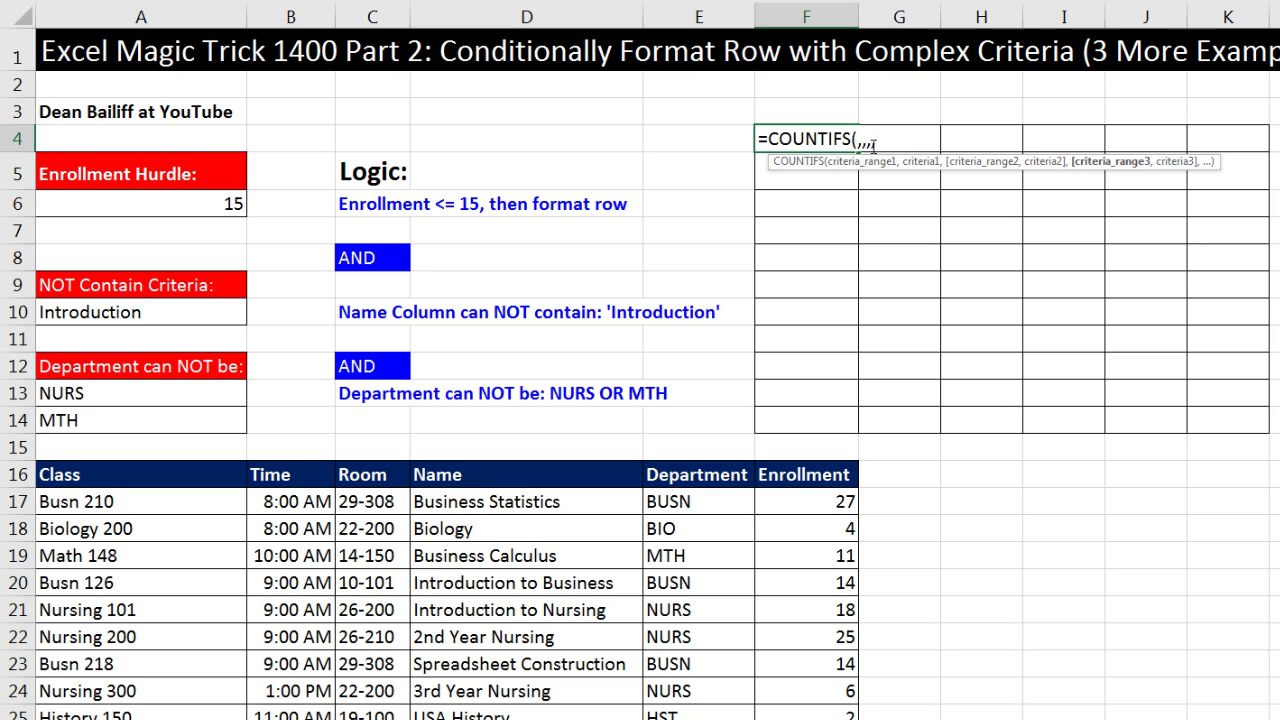
key(BackSpace)
key(BackSpace)
key(BackSpace)
key(BackSpace)
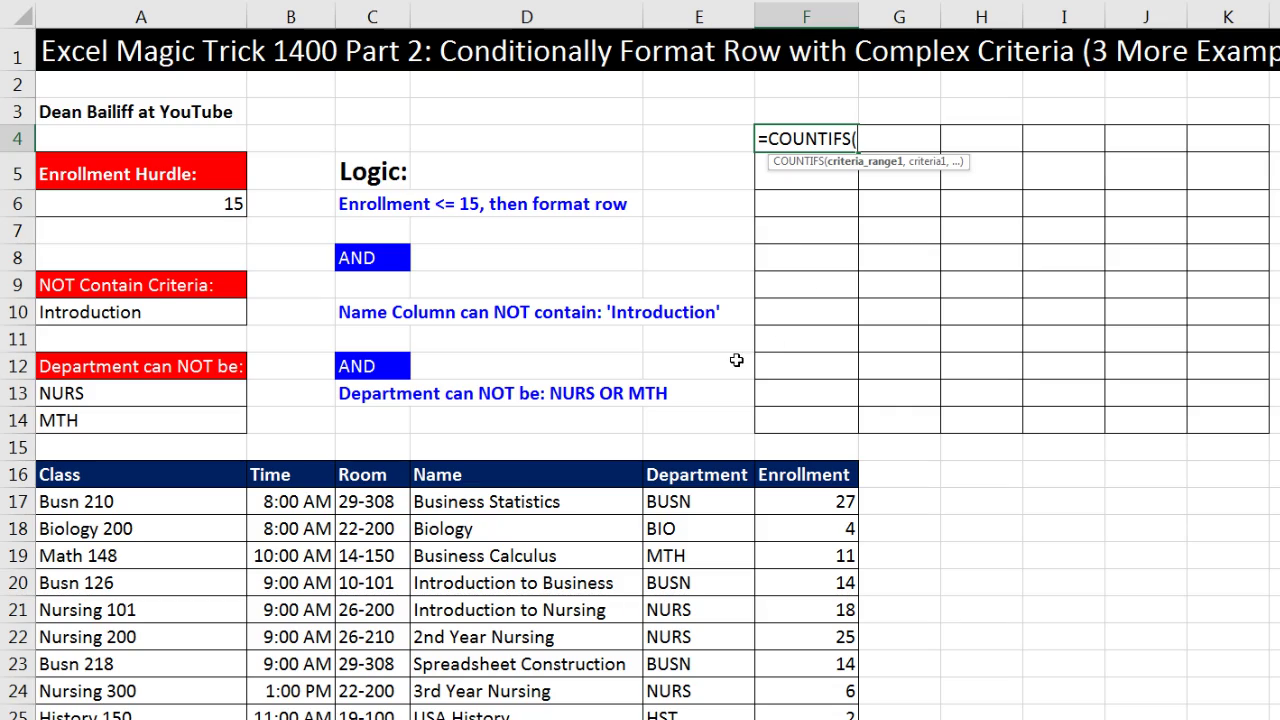
key(Escape)
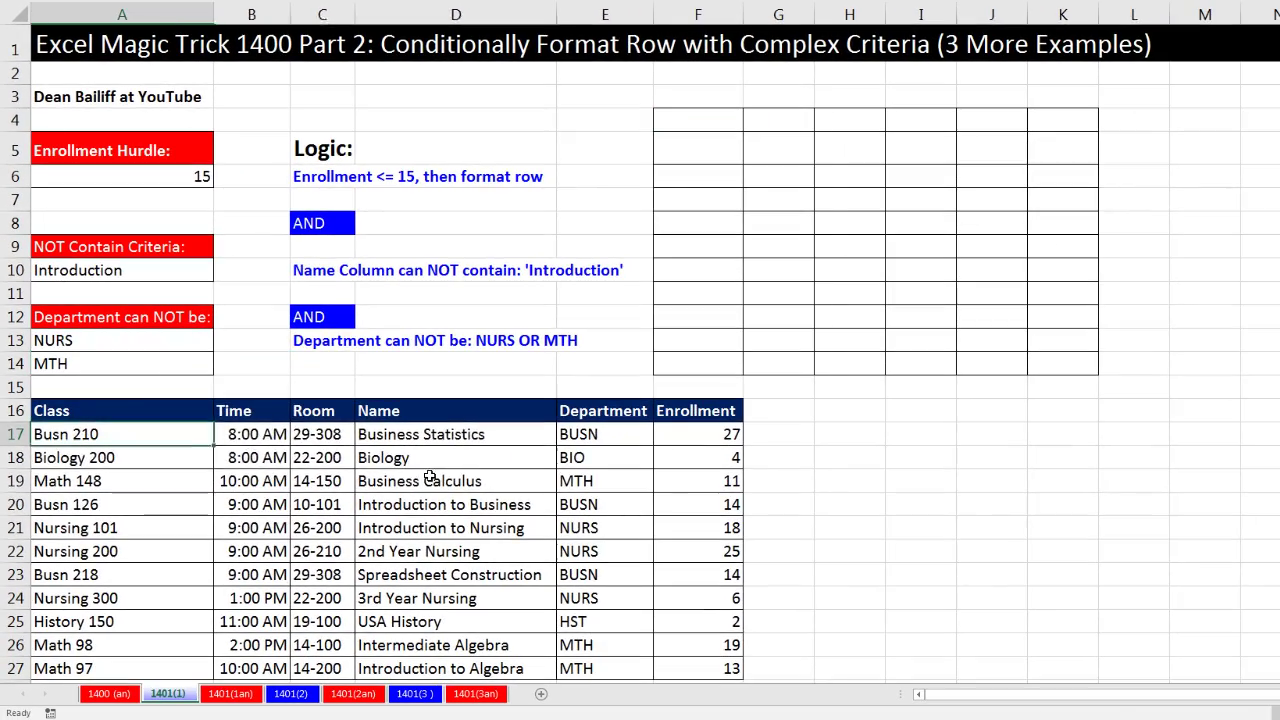
drag(428, 477, 711, 664)
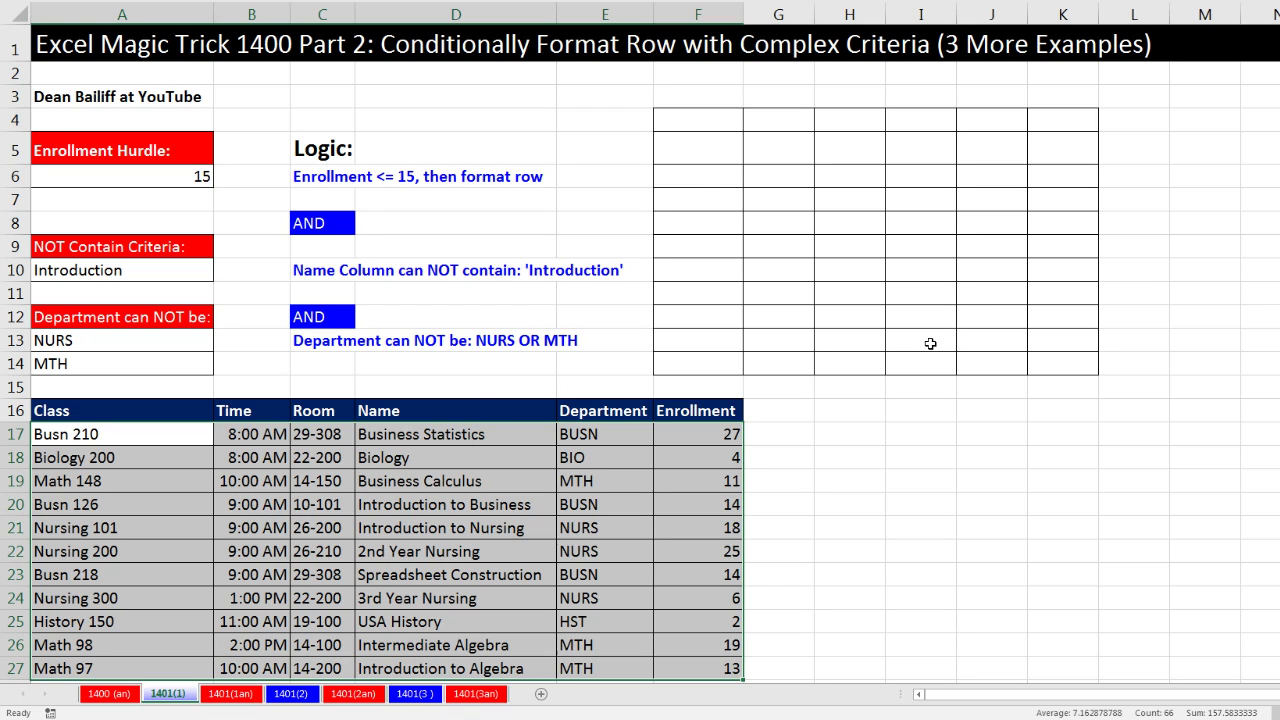
Start F4's COUNTIFS with enrollment $F17 tested against "<"&$A$6
click(719, 125)
text(=)
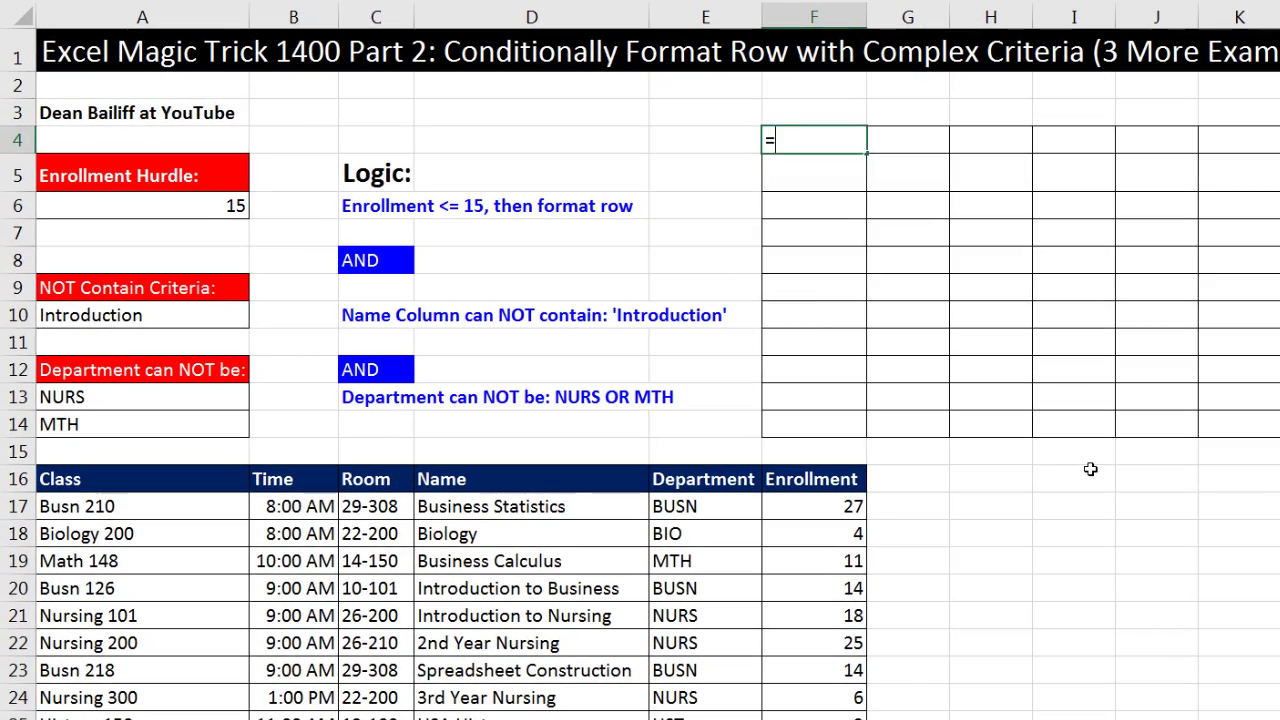
text(count)
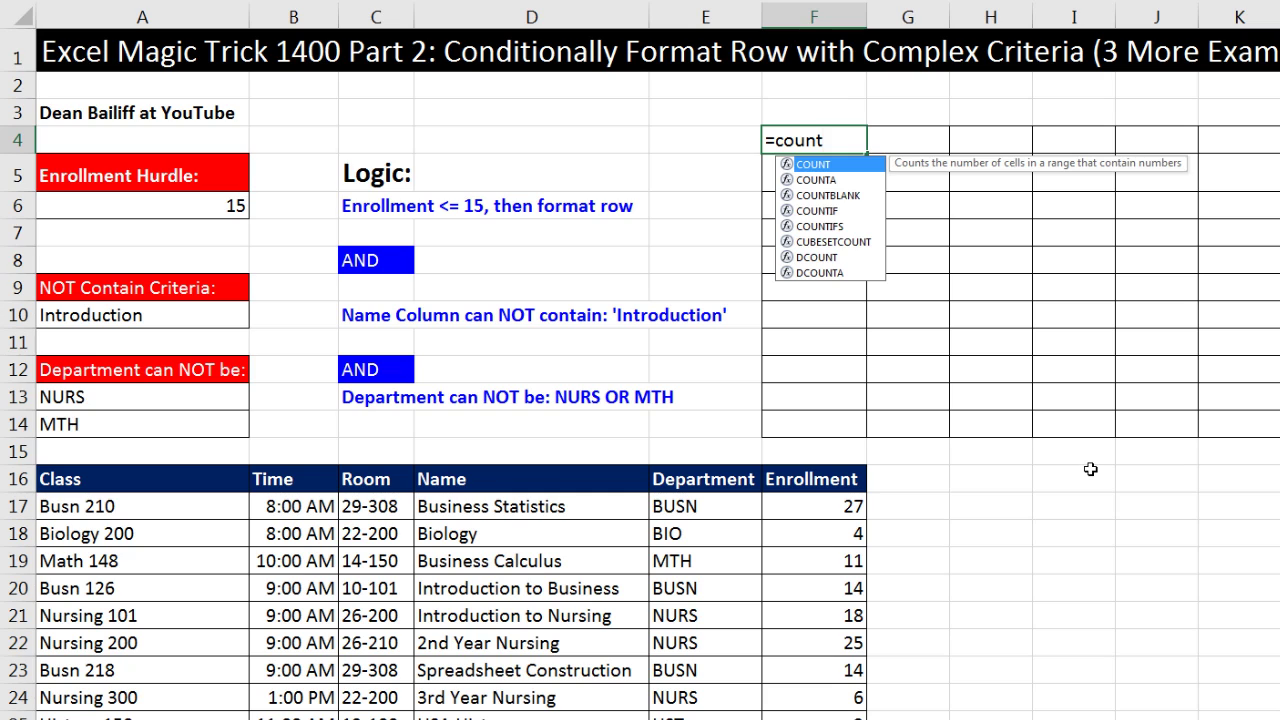
key(Down)
key(Down)
key(Down)
key(Down)
key(Tab)
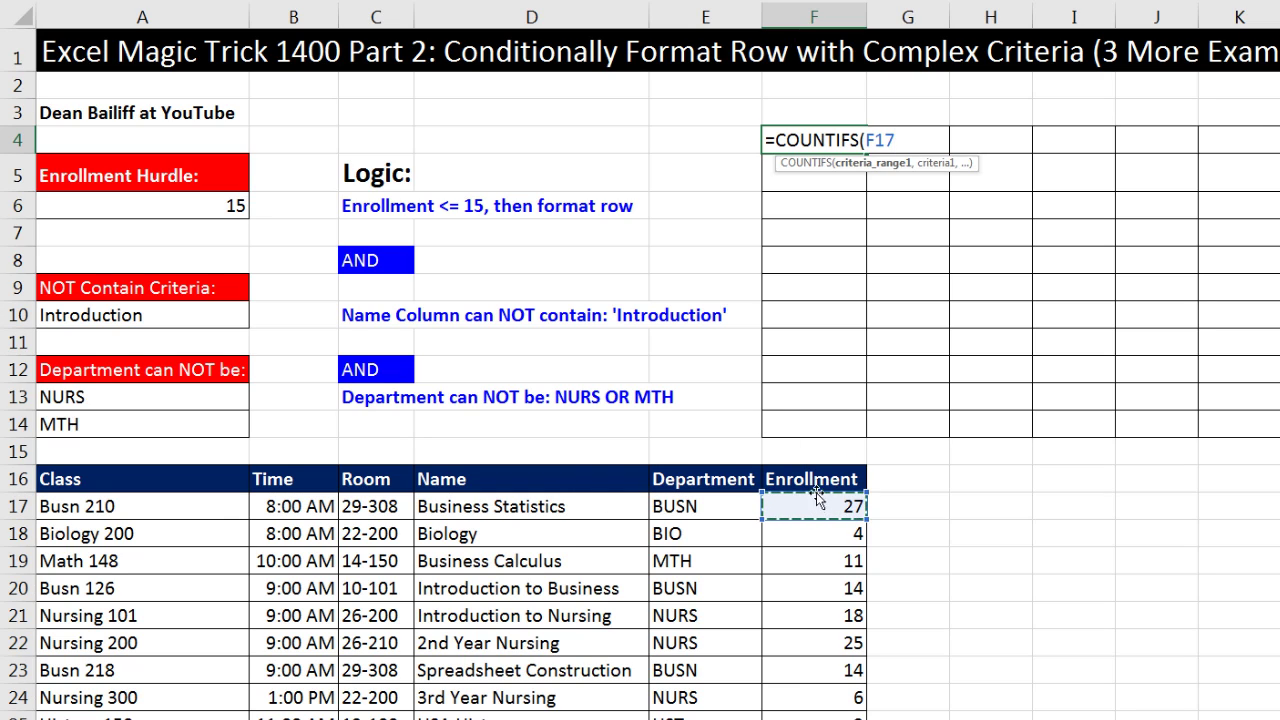
key(F4)
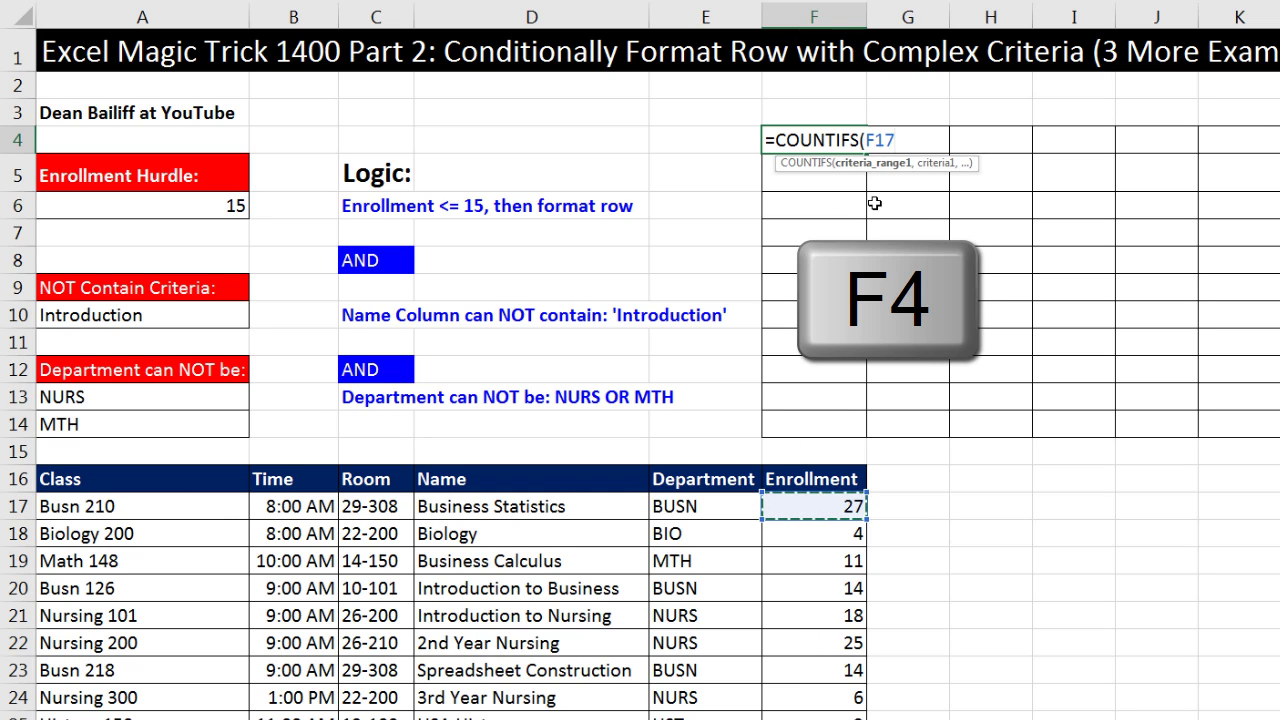
key(F4)
key(F4)
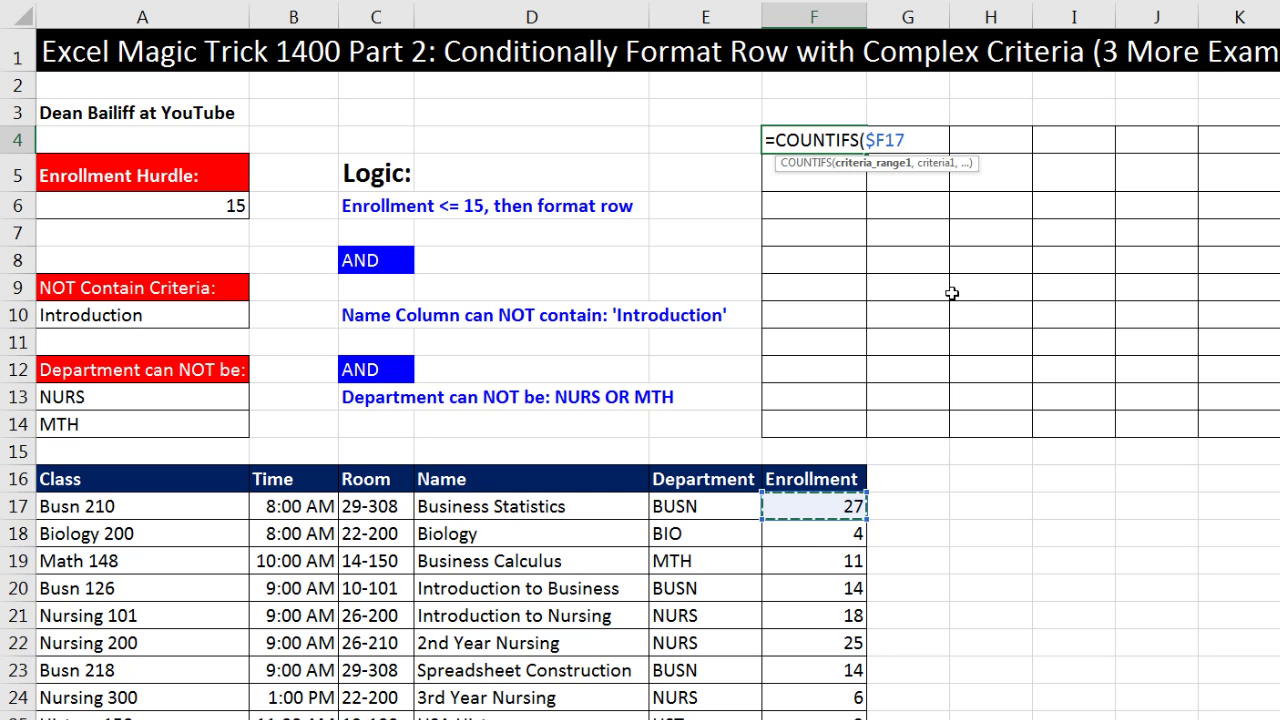
text(,)
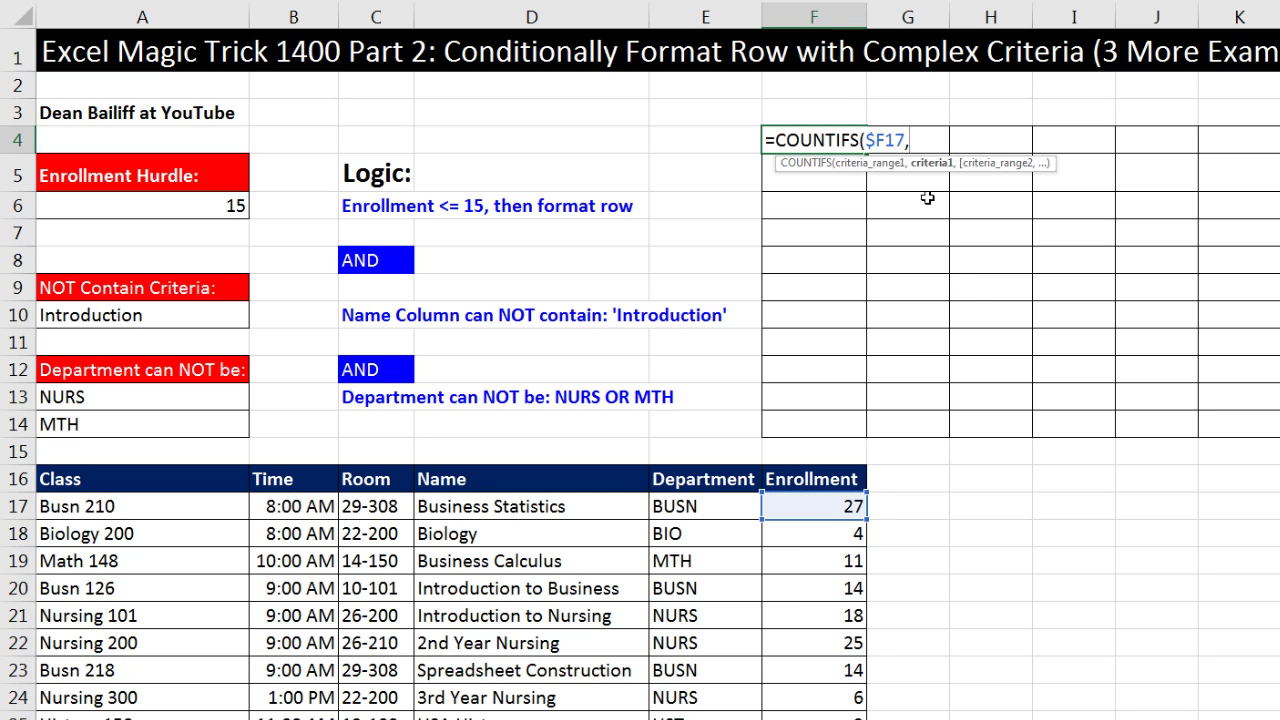
text("<"&)
click(216, 216)
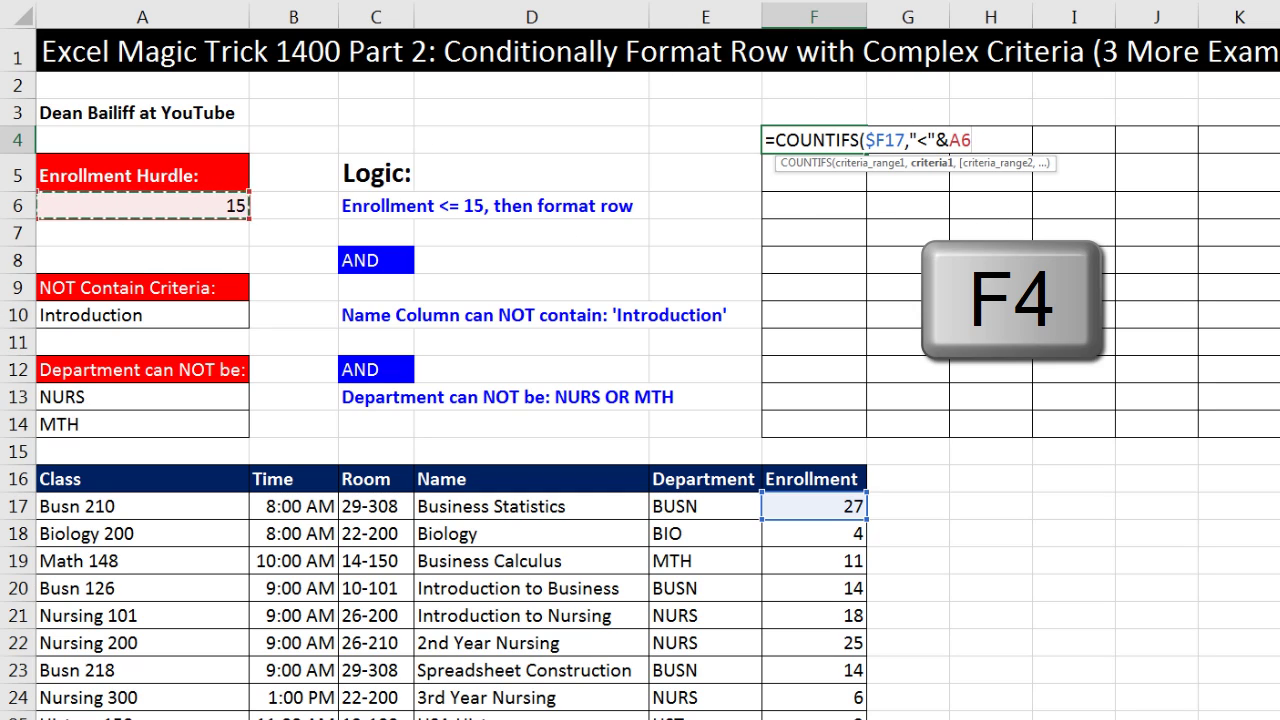
key(F4)
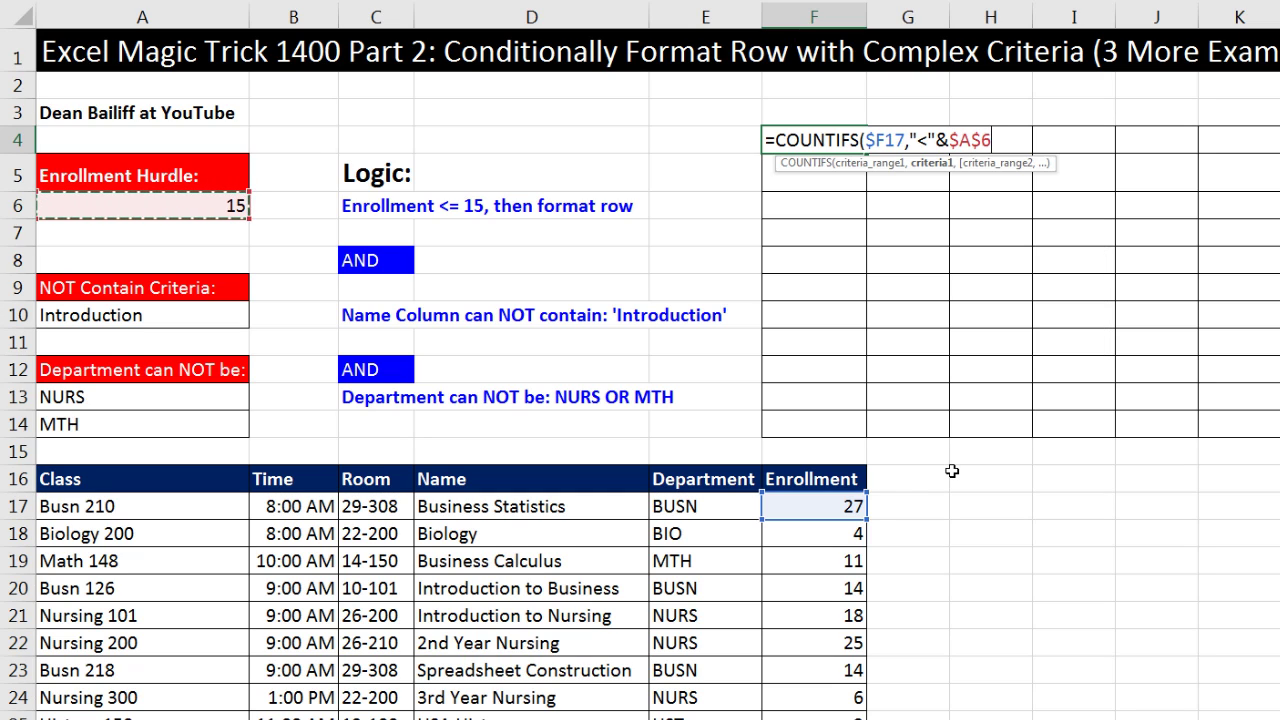
text(,)
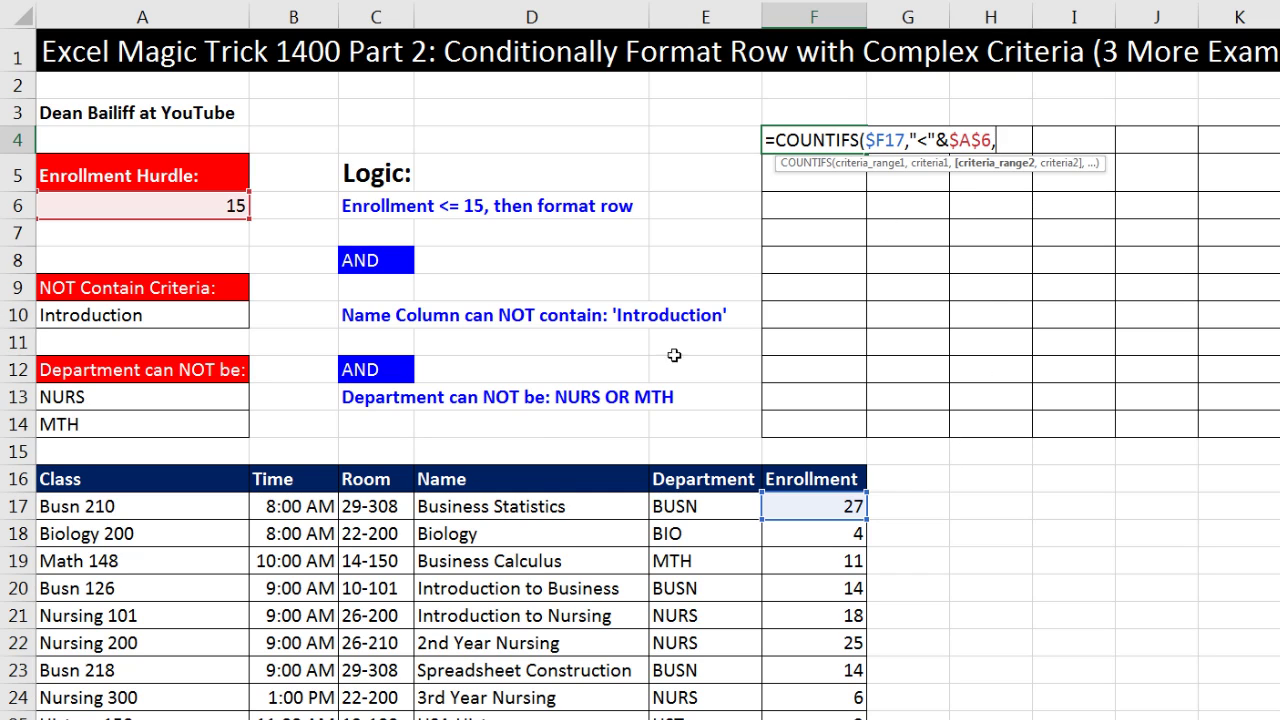
Add $D17 as the second criteria range with a draft criterion built around A10
click(428, 510)
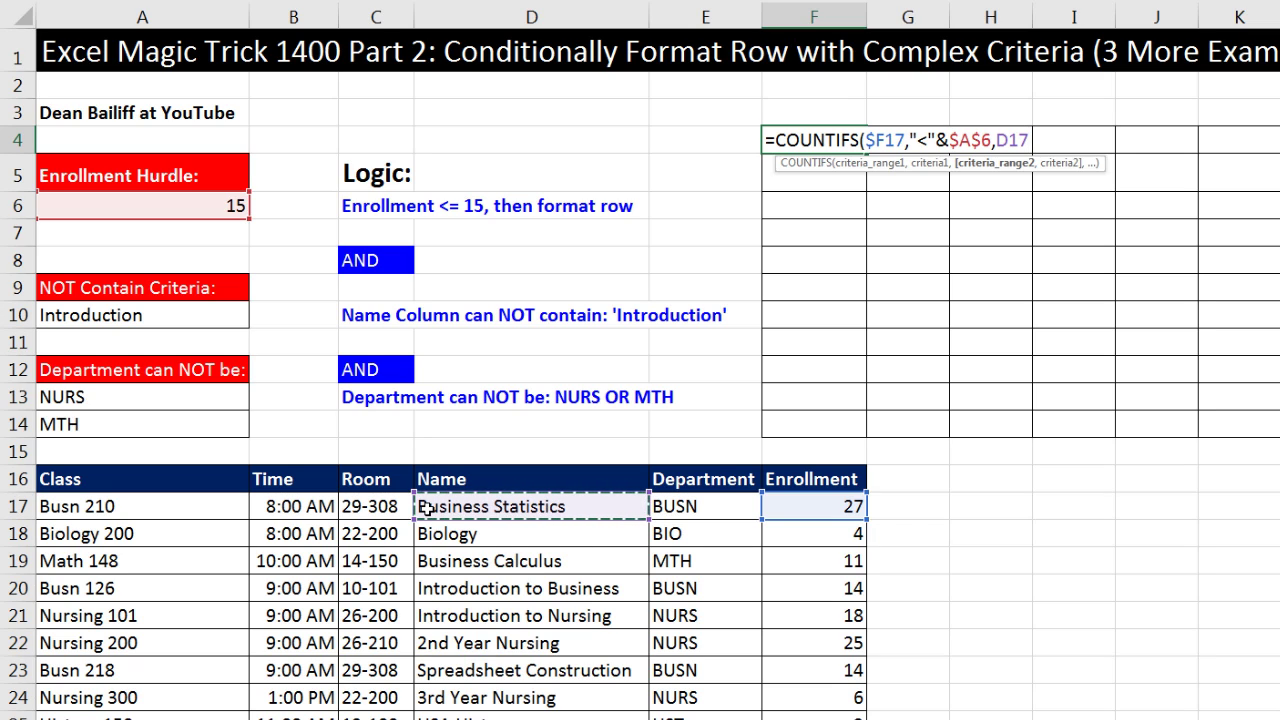
key(F4)
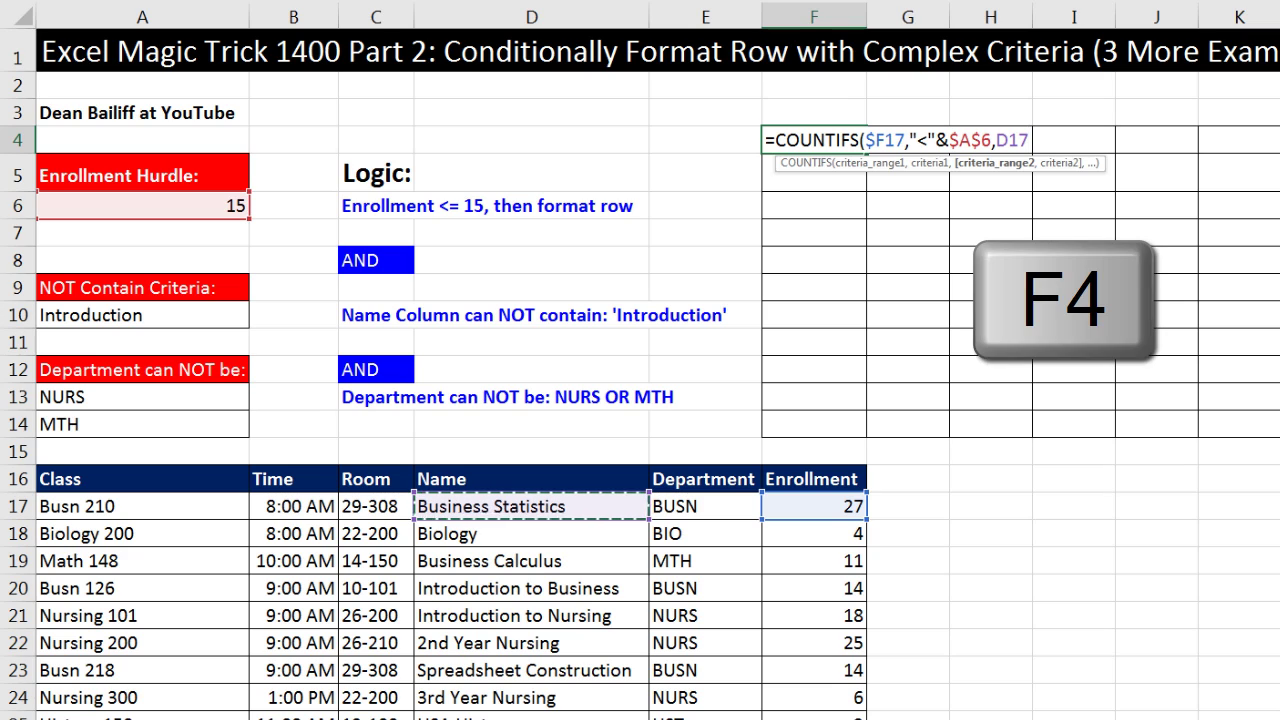
key(F4)
key(F4)
key(F4)
text(,)
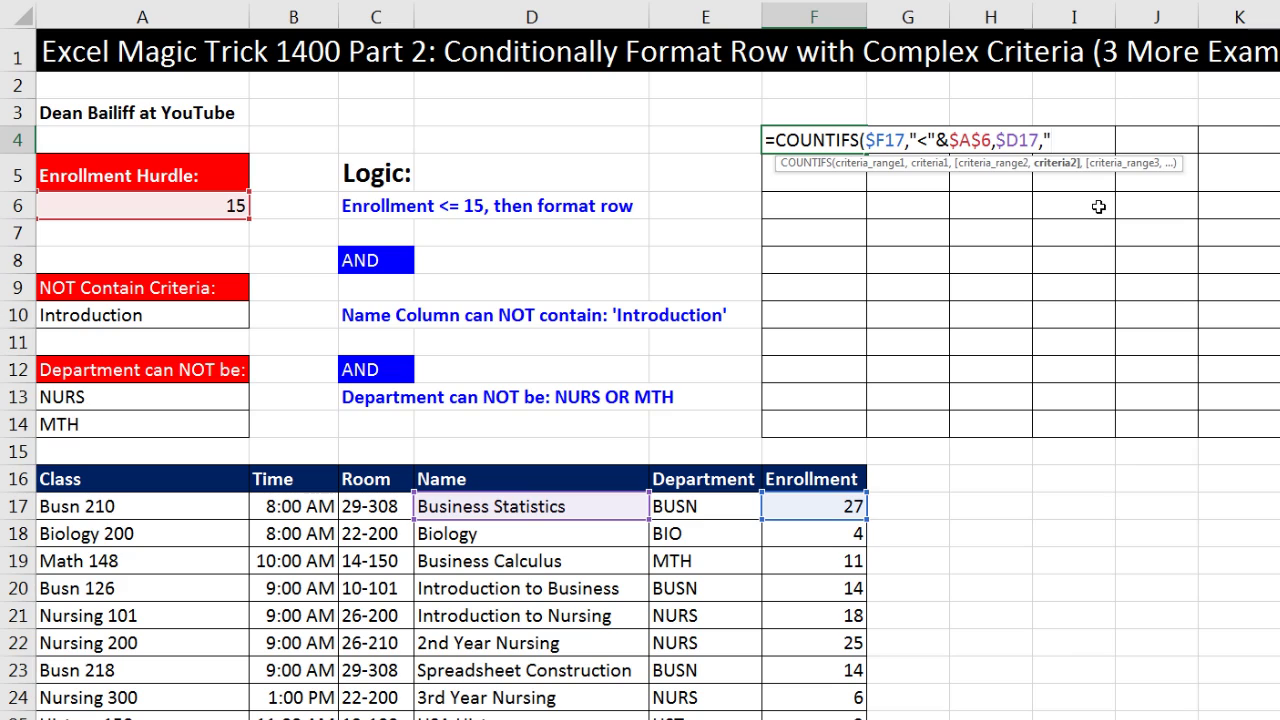
text(<)
text(>)
text(")
text(")
text(&)
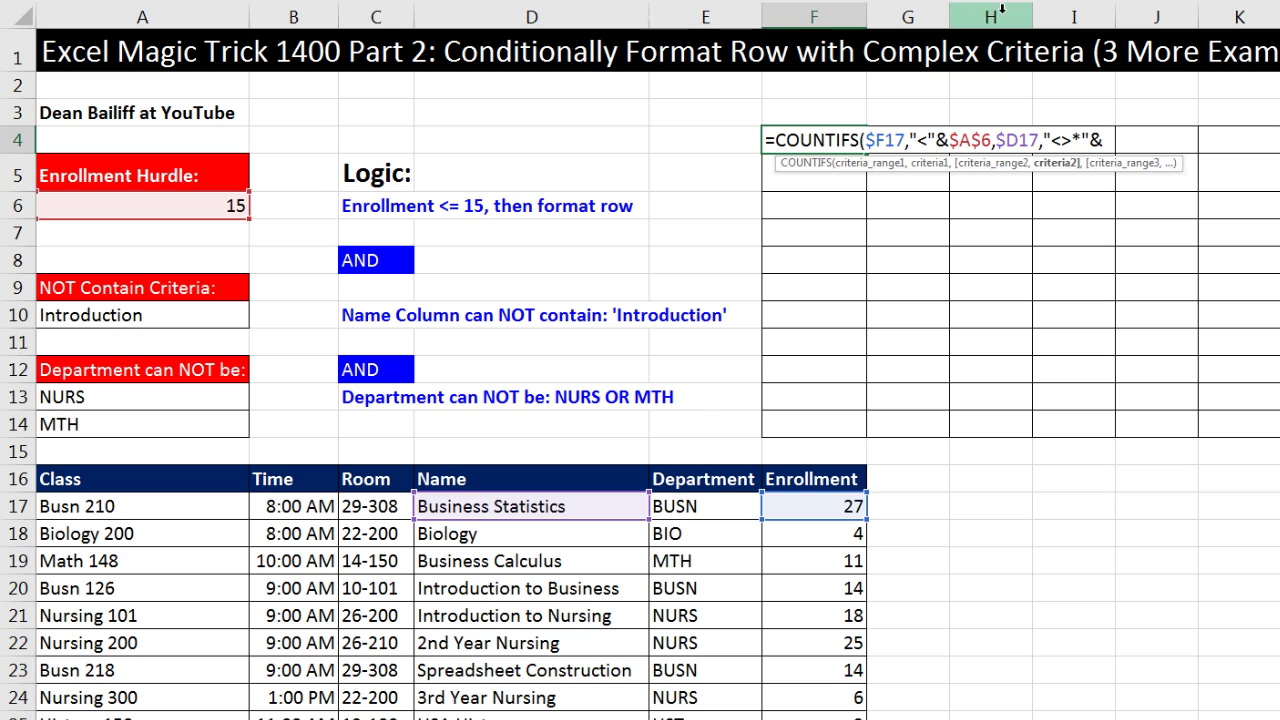
click(165, 317)
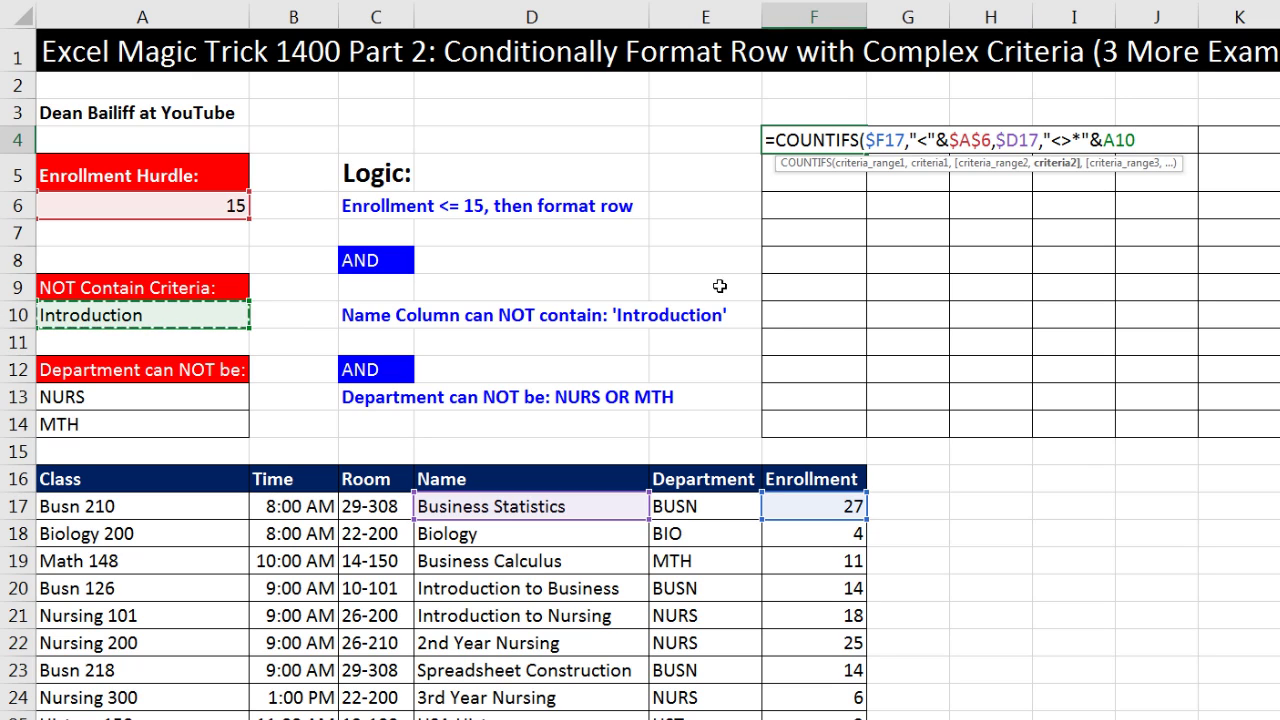
text(&"*)
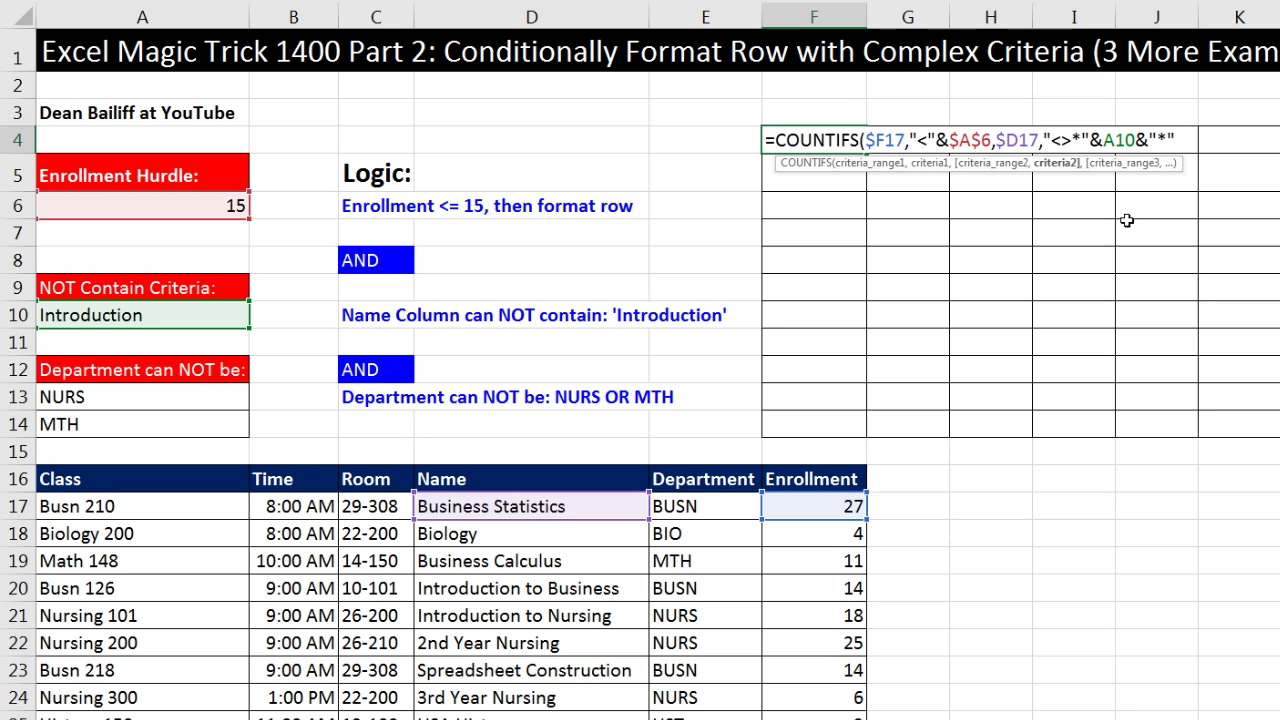
Check the criterion with F9 and rewrite it as "<>*"&A10&"*"
click(1055, 162)
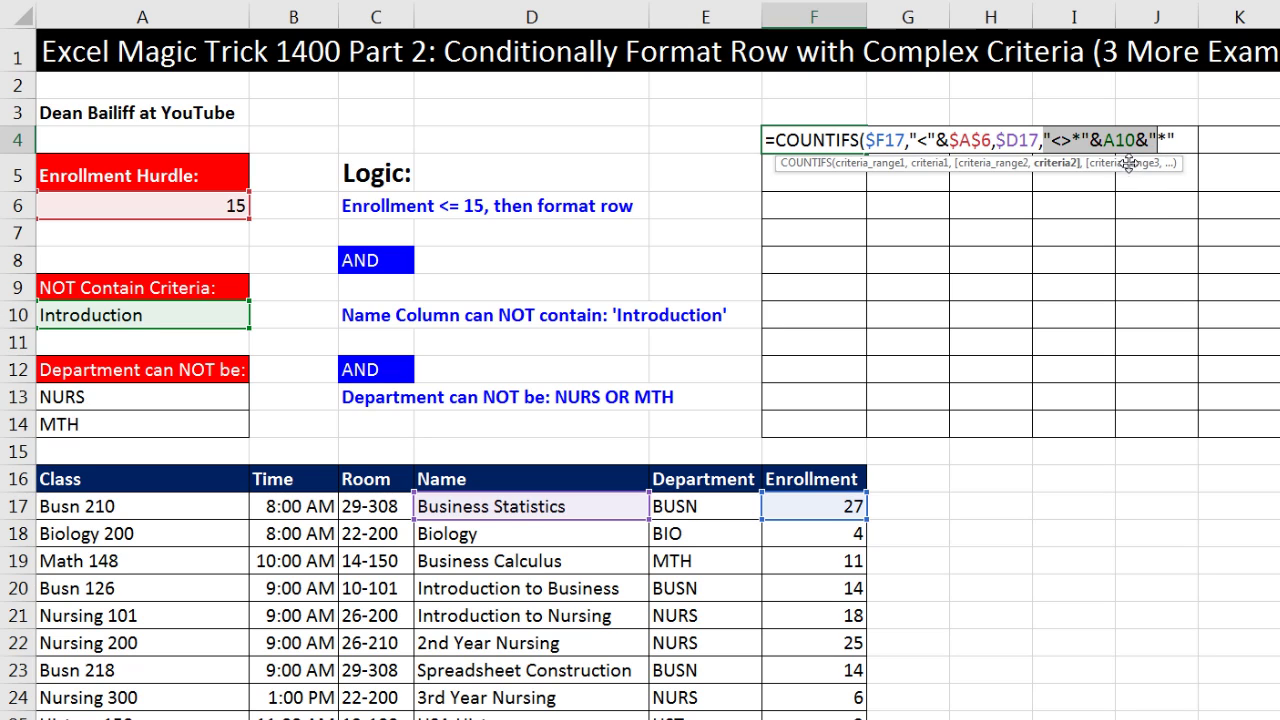
shift+click(1180, 138)
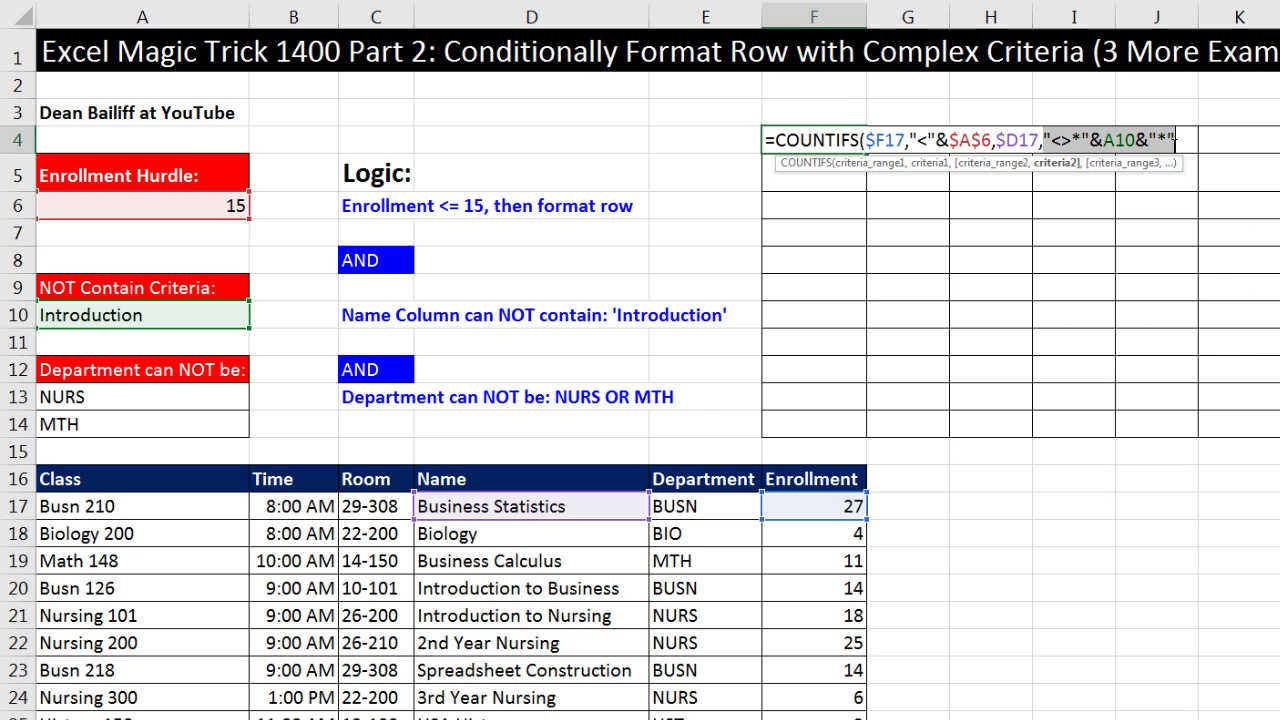
key(F9)
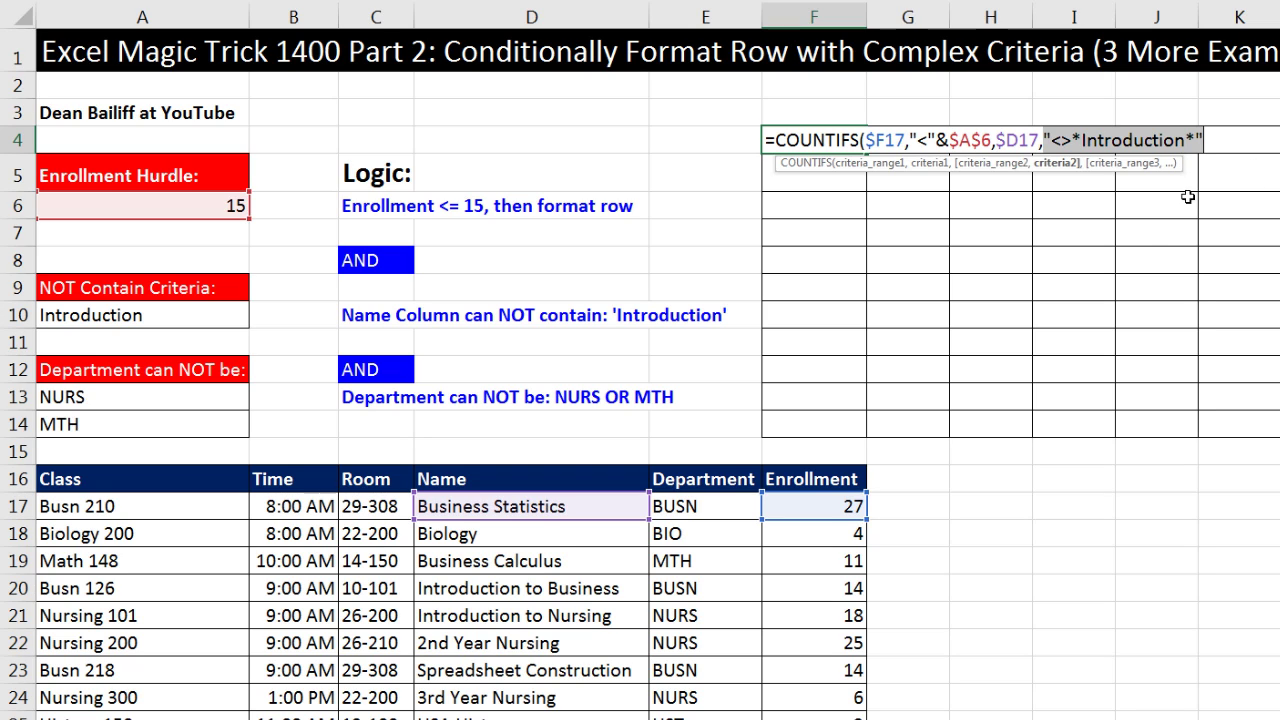
text("&A10&"*")
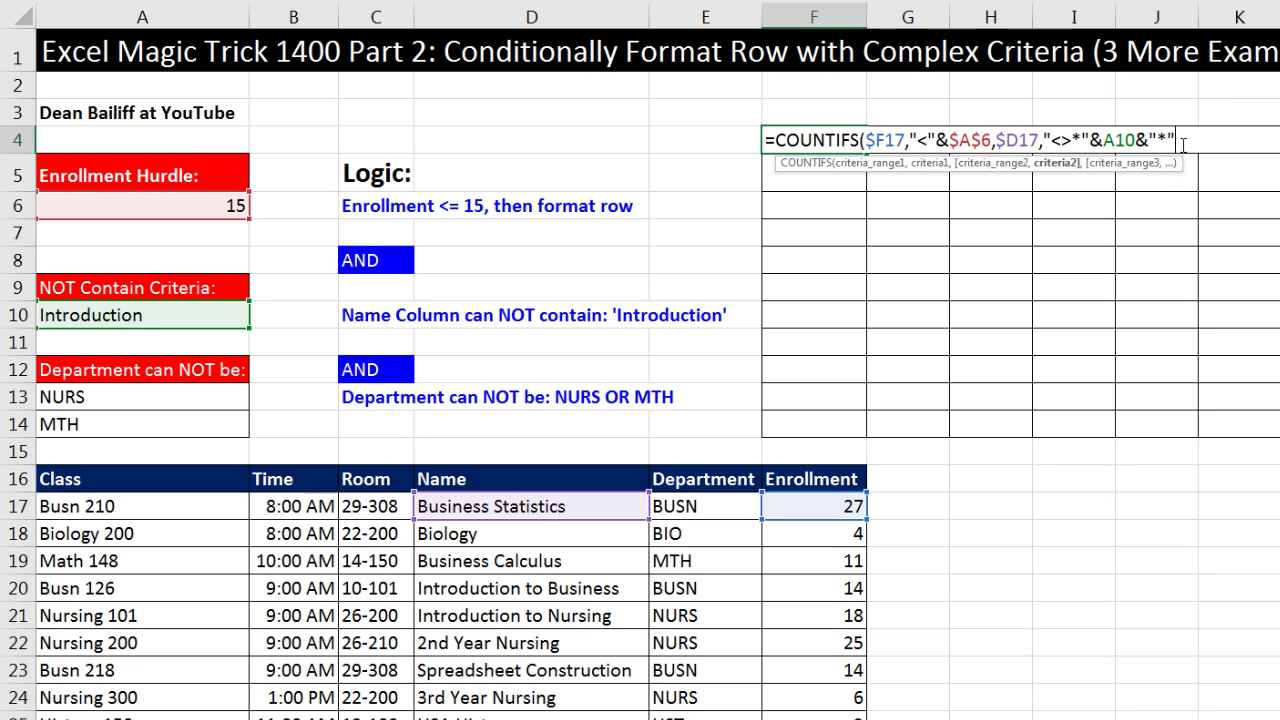
text(,)
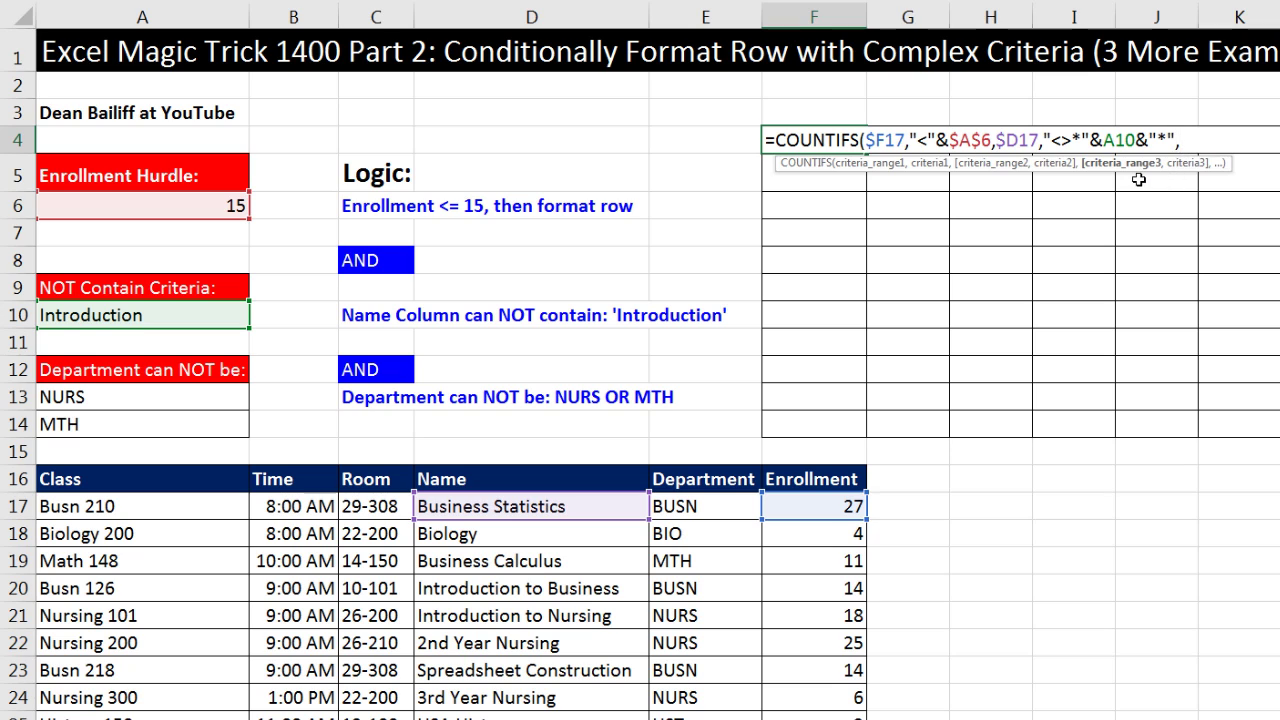
Add a $E17 condition excluding the department in $A$13 (NURS)
click(697, 506)
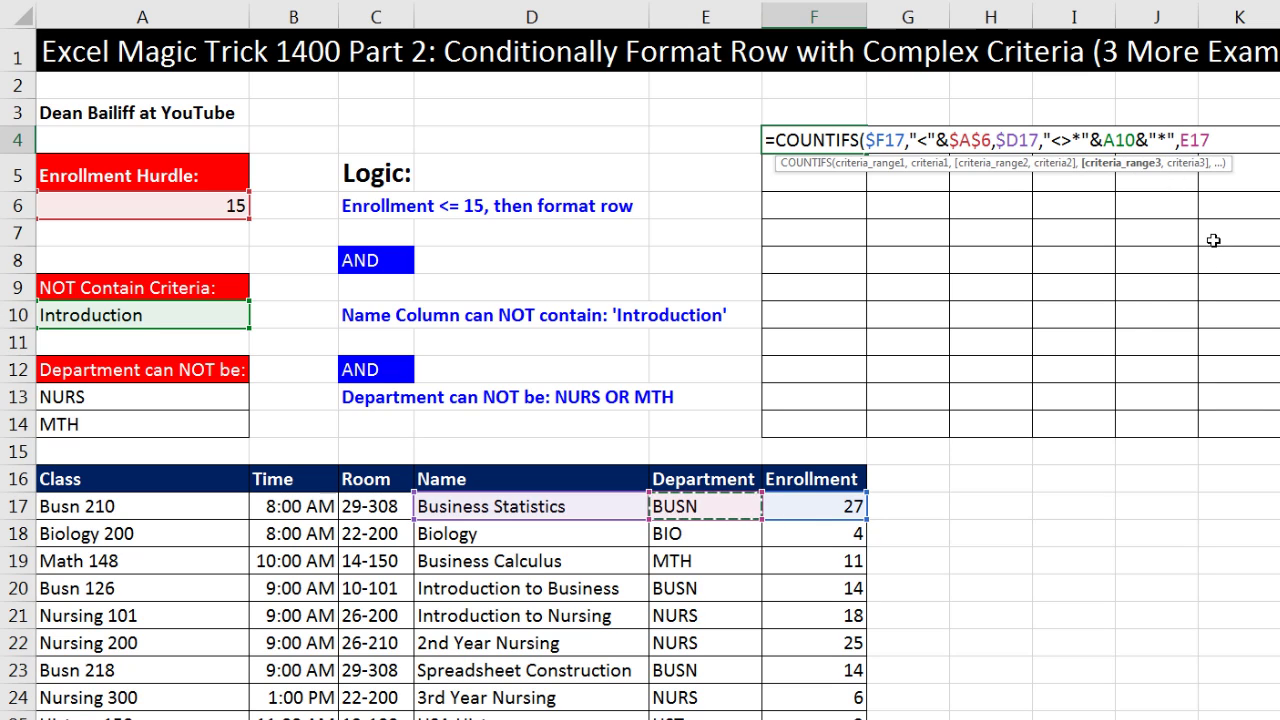
key(F4)
key(F4)
key(F4)
text(,)
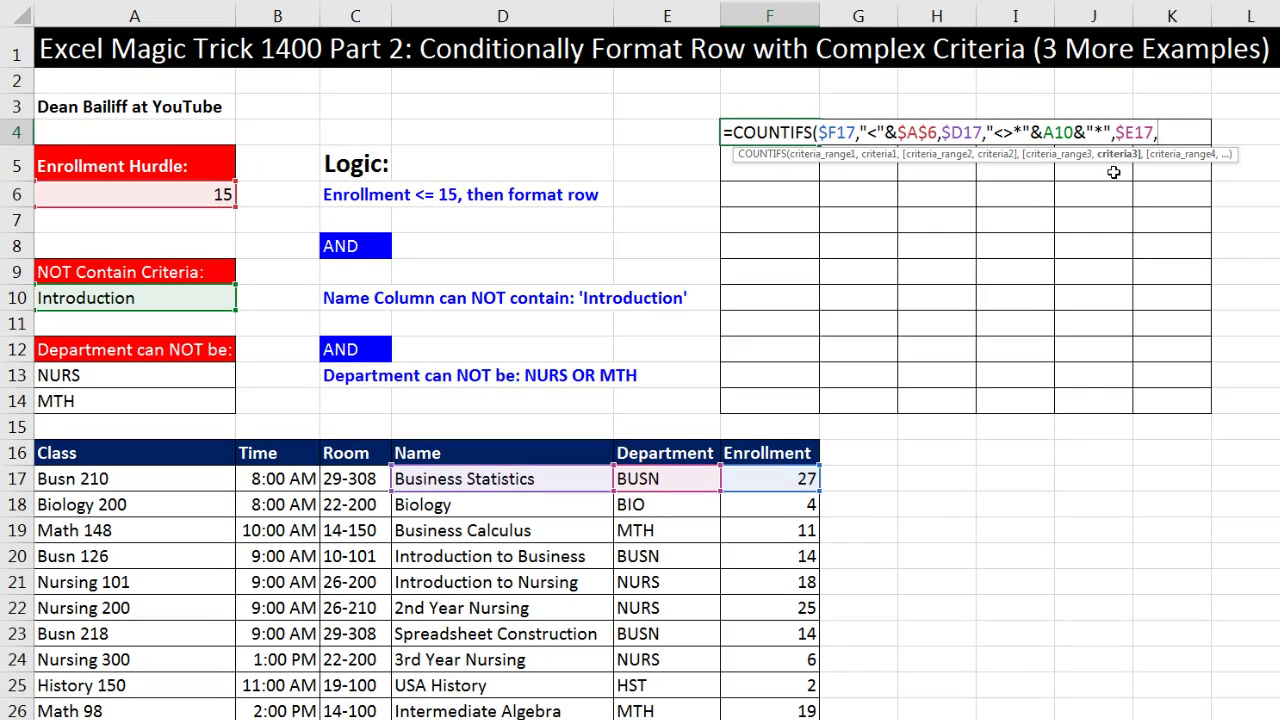
text("<>"&)
click(75, 377)
key(F4)
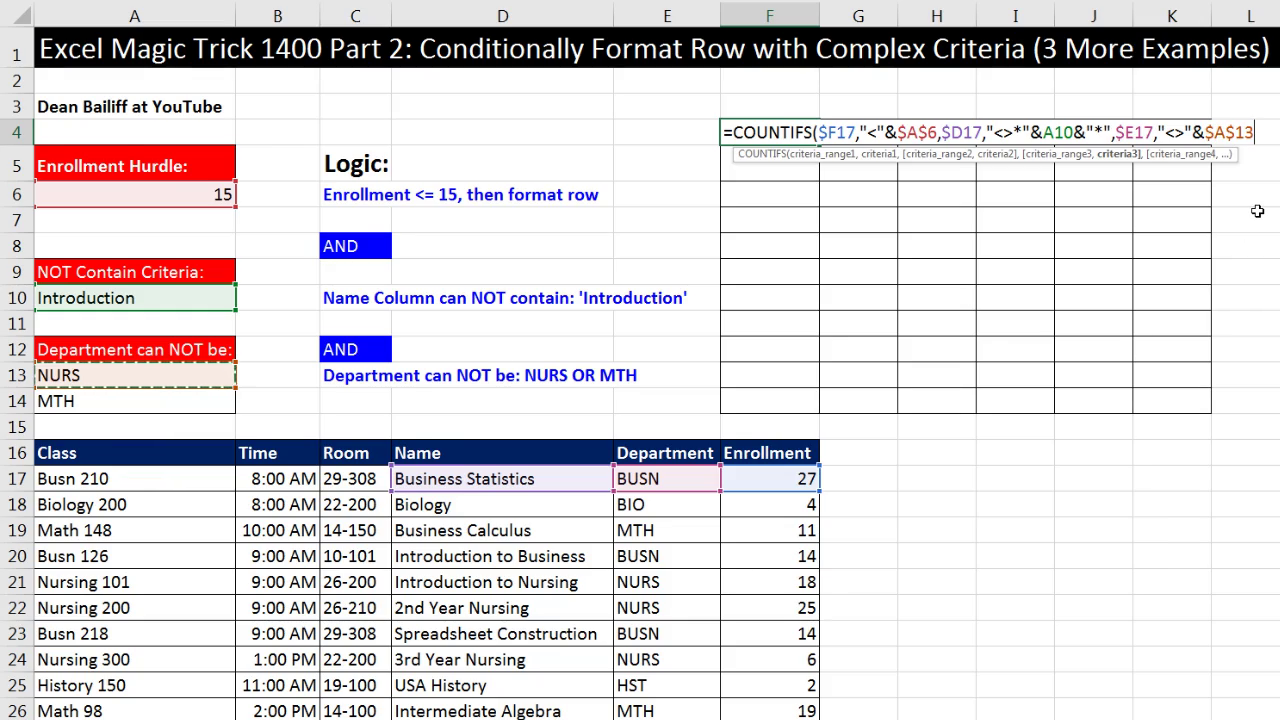
text(,)
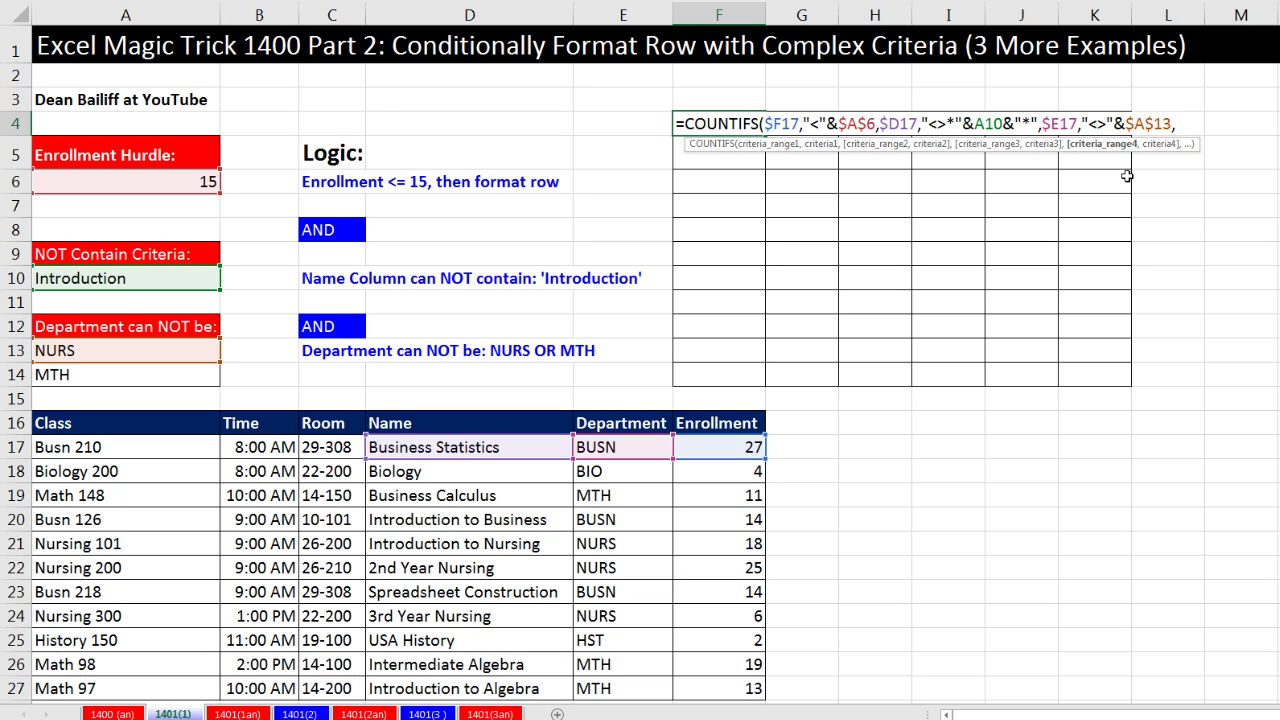
Add a $E17 condition excluding $A$14 (MTH) and enter the formula, returning 0
click(645, 446)
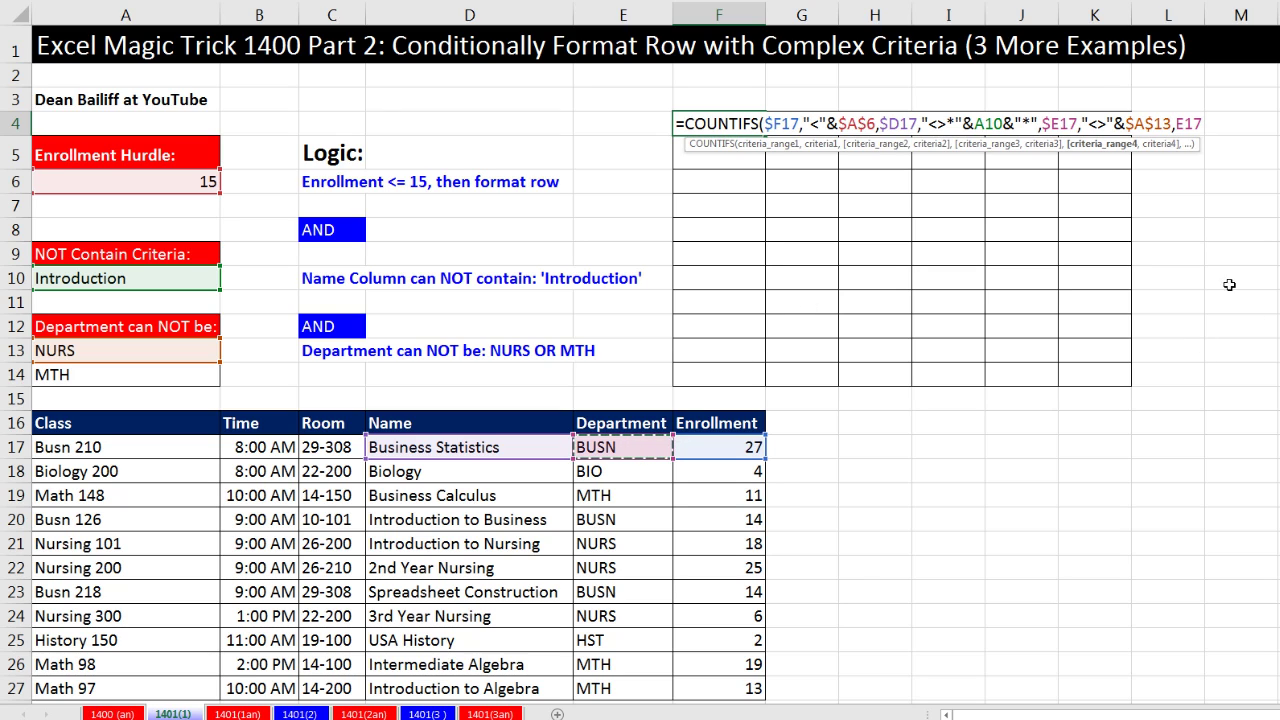
key(F4)
key(F4)
key(F4)
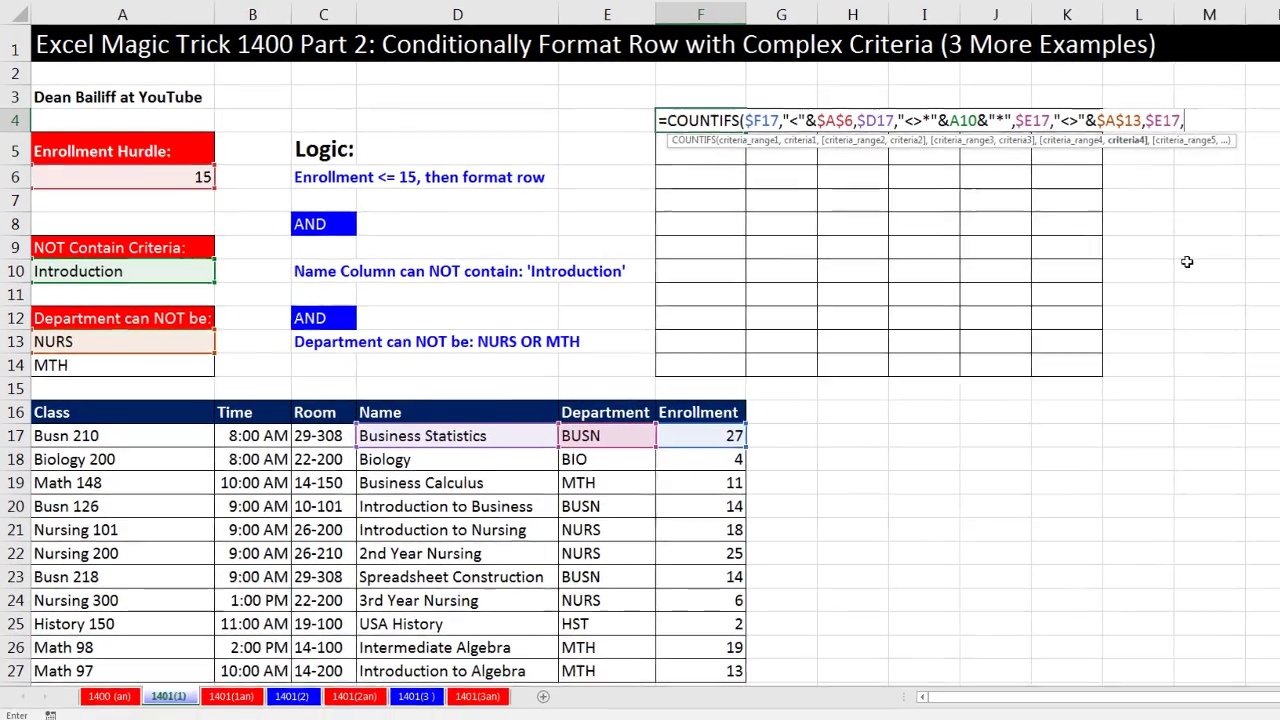
text(,"<)
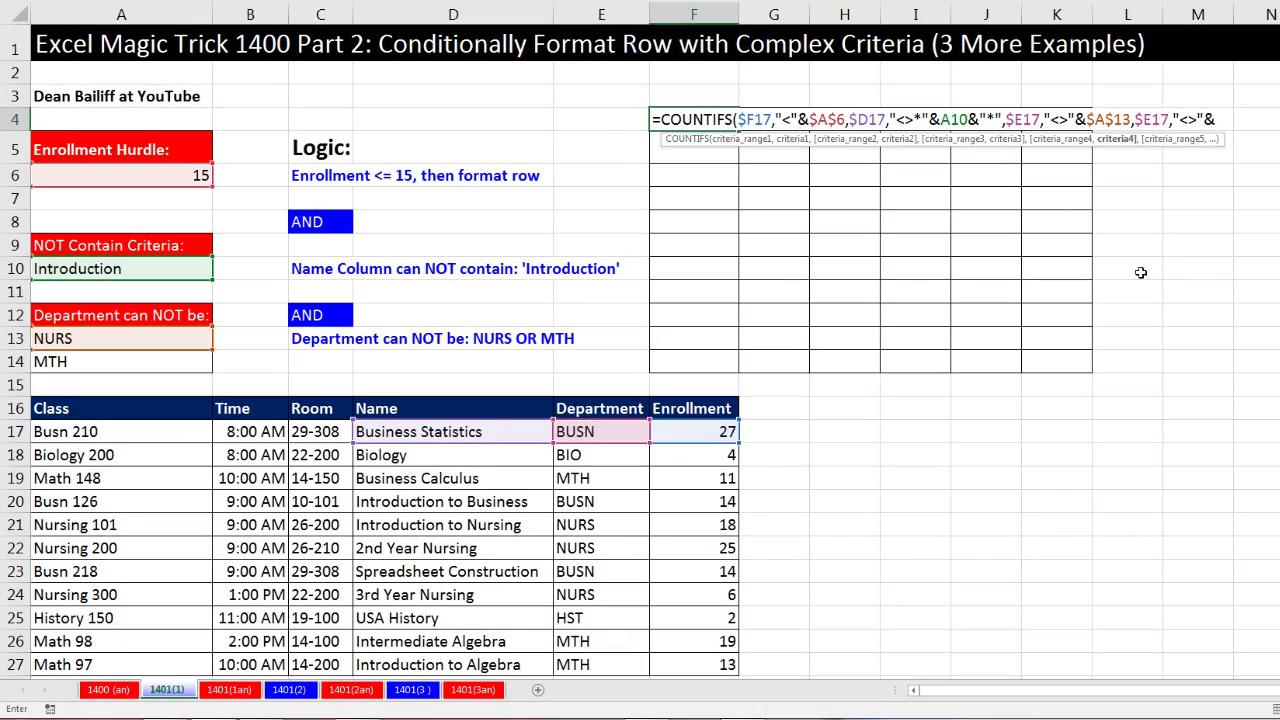
text(>"&)
click(167, 358)
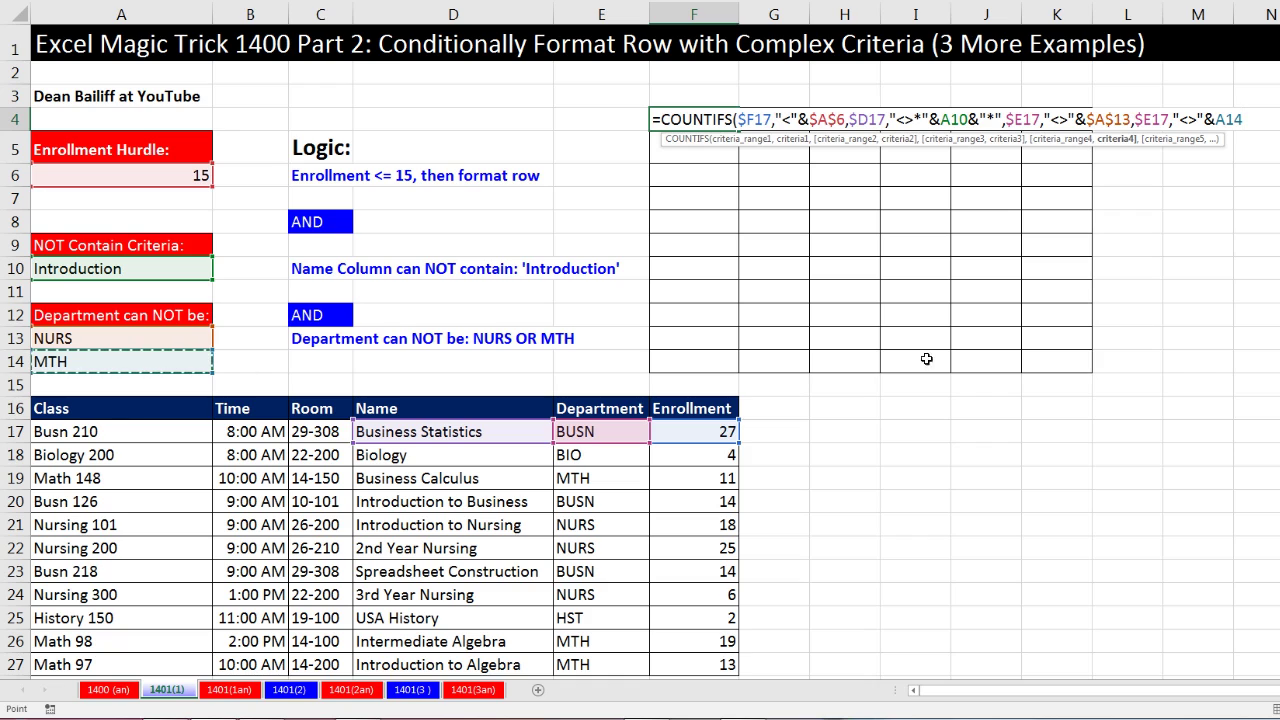
key(F4)
key(ctrl+Return)
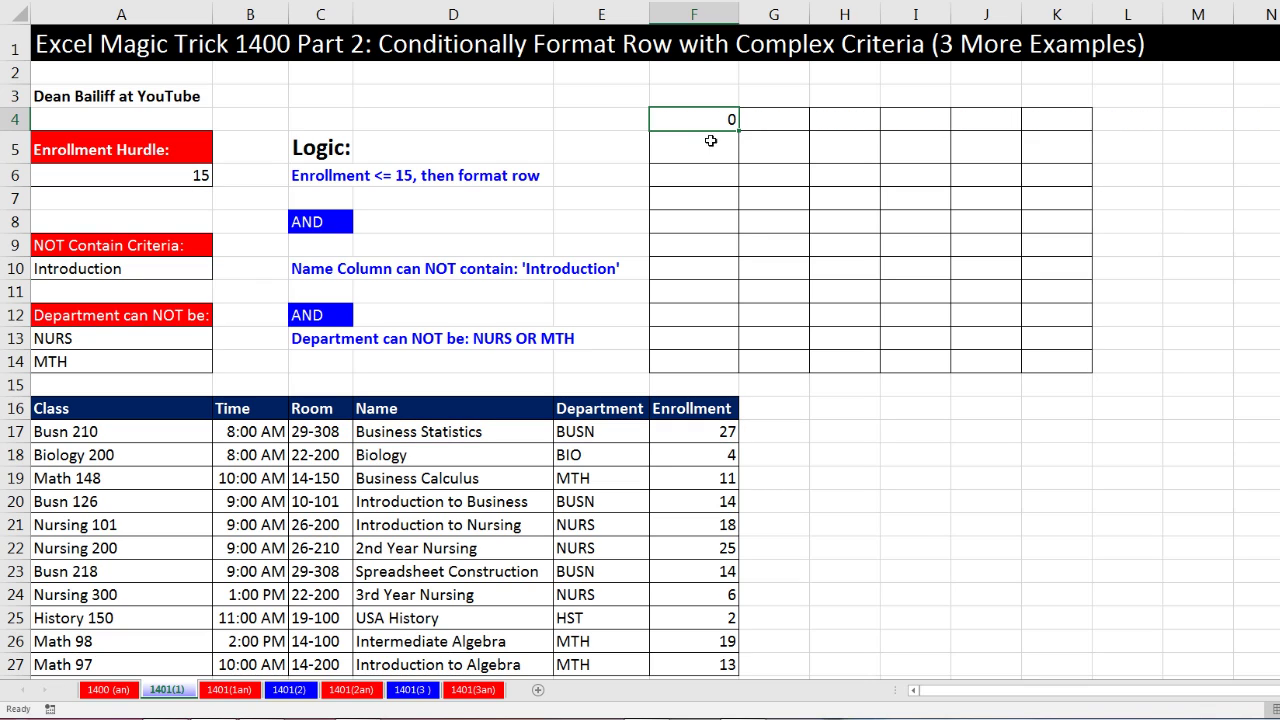
Fill the F4 COUNTIFS across to K14 and check the copied references
drag(738, 131, 1077, 375)
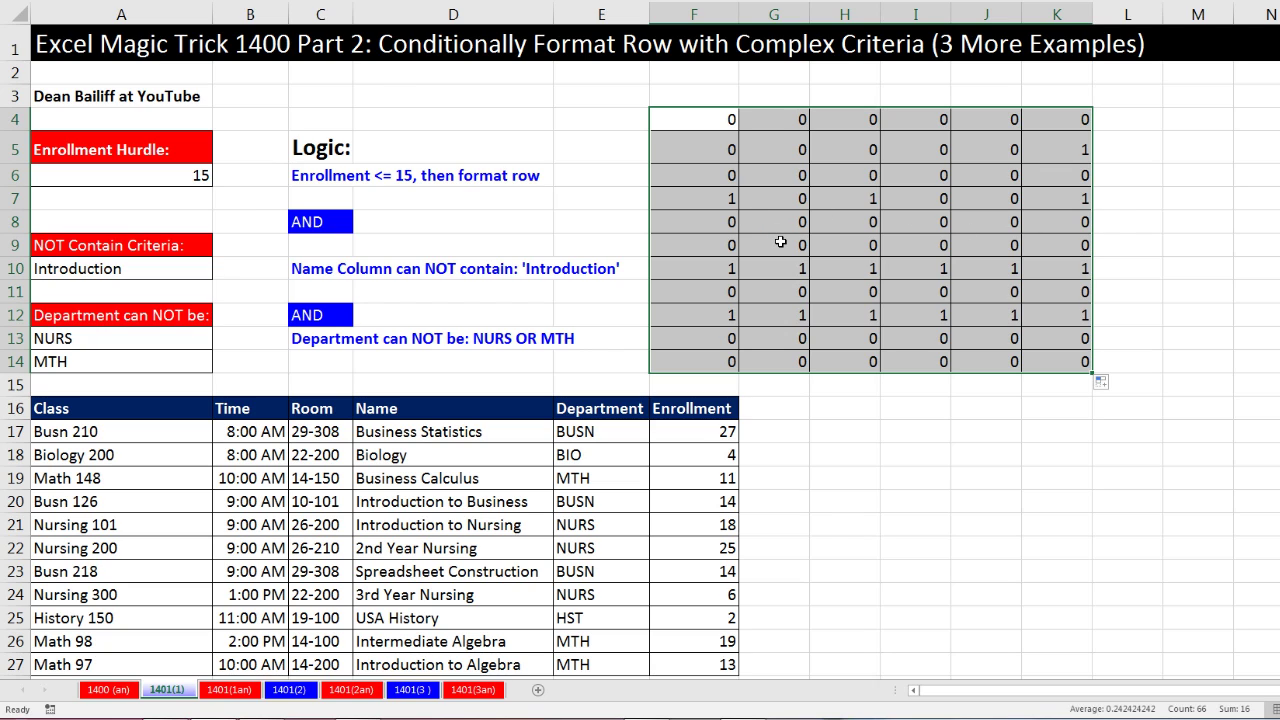
click(714, 198)
click(773, 198)
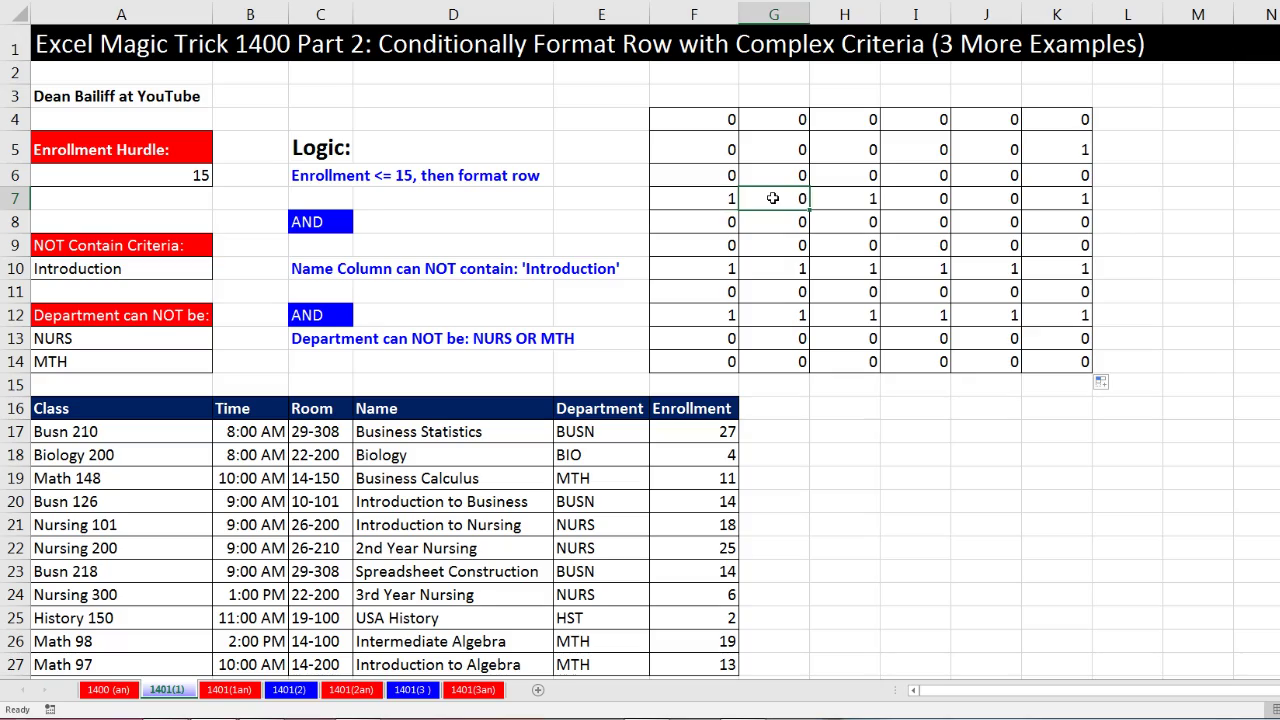
click(1050, 361)
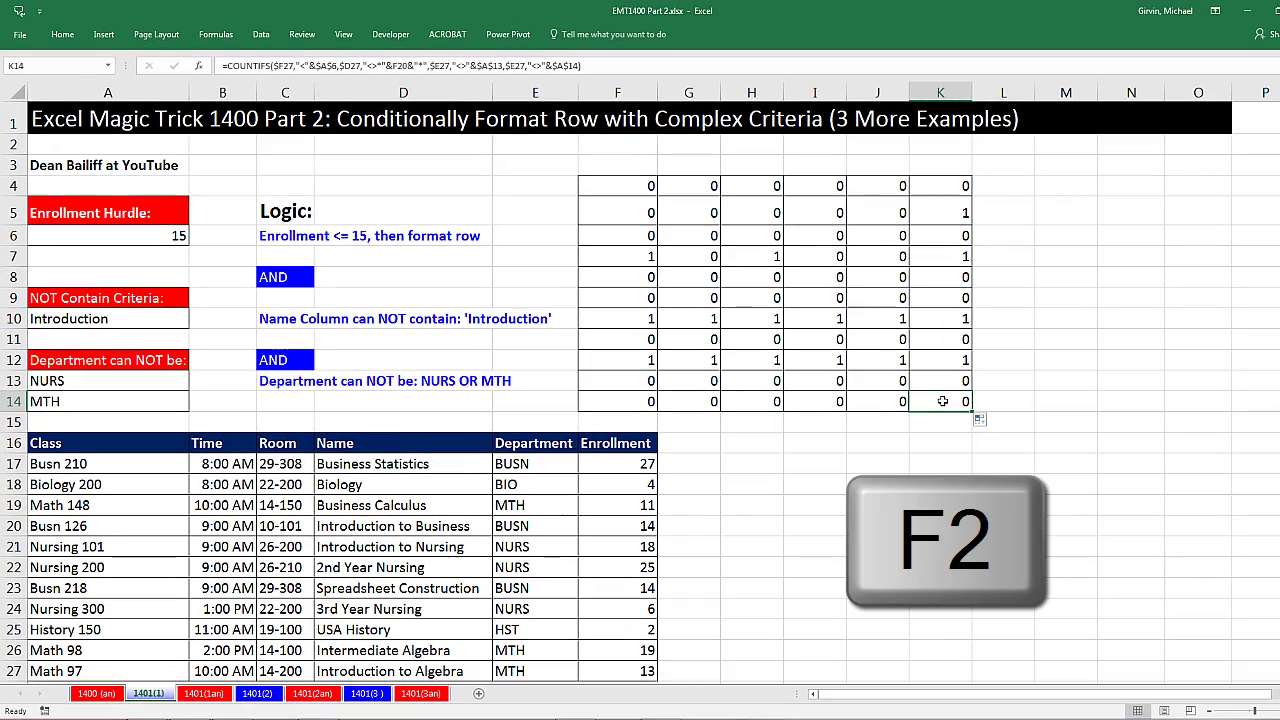
key(F2)
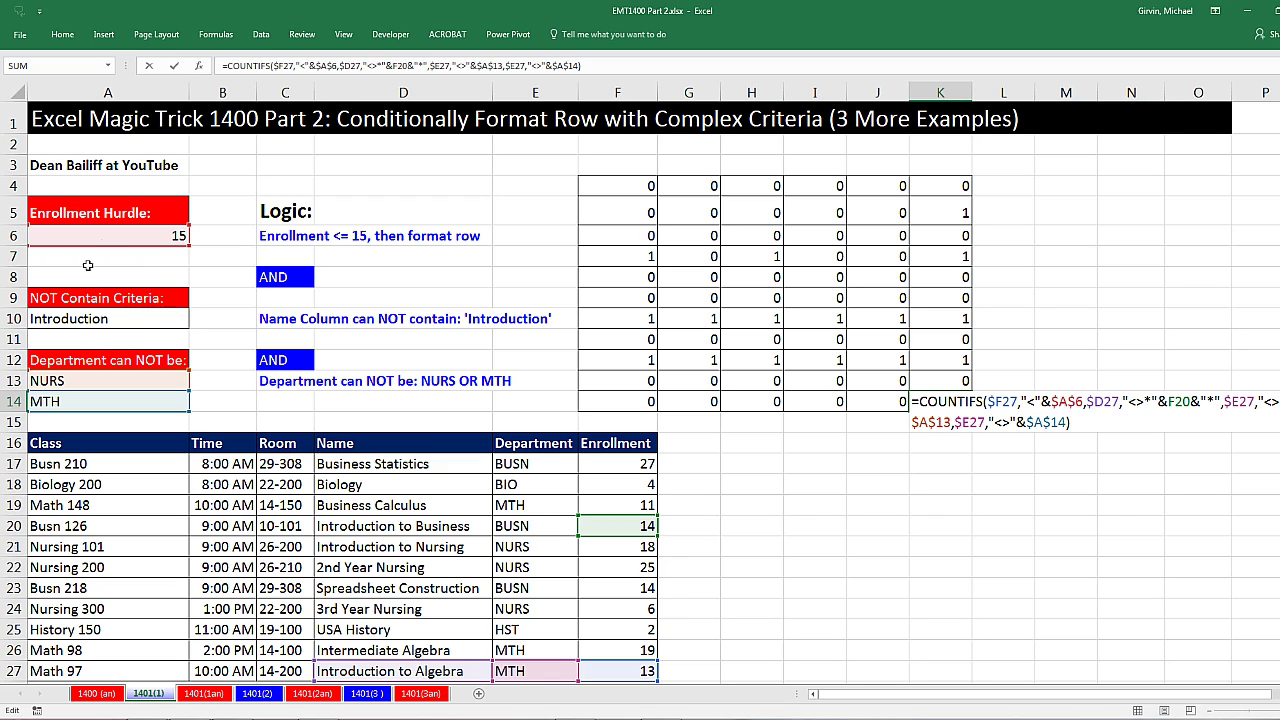
key(Escape)
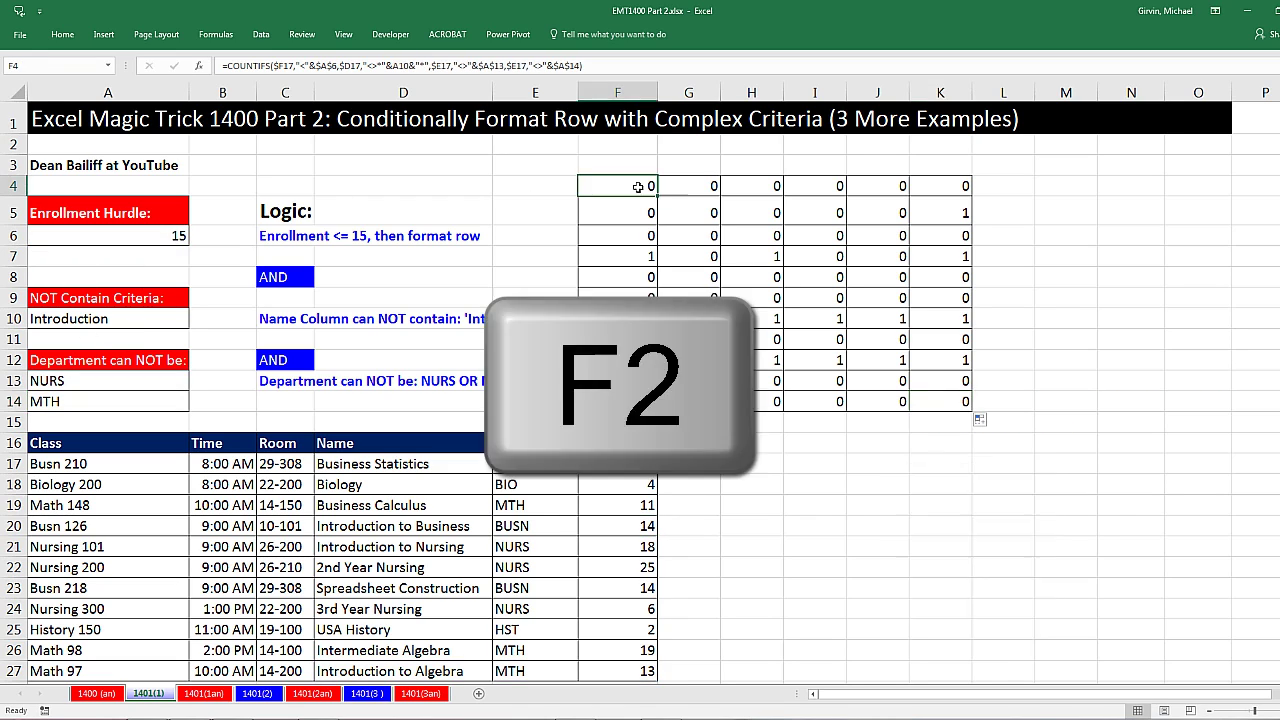
Lock the A10 reference in F4 as $A$10
key(F2)
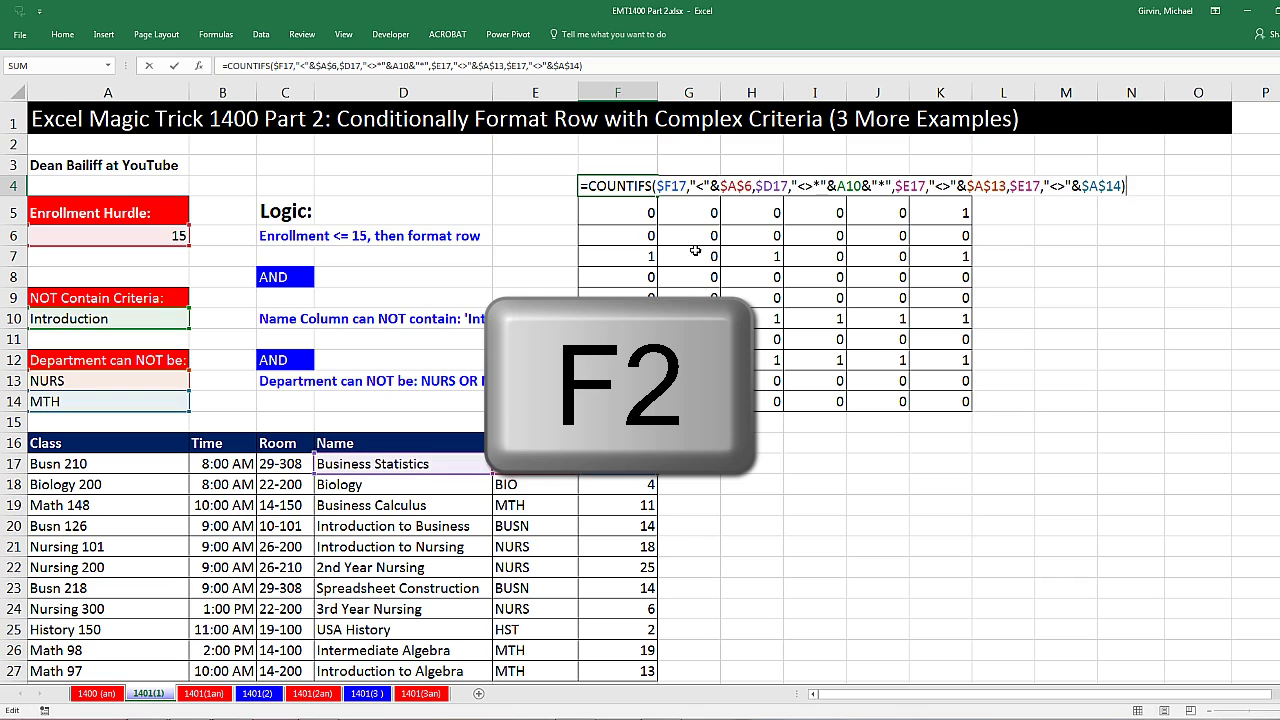
click(848, 186)
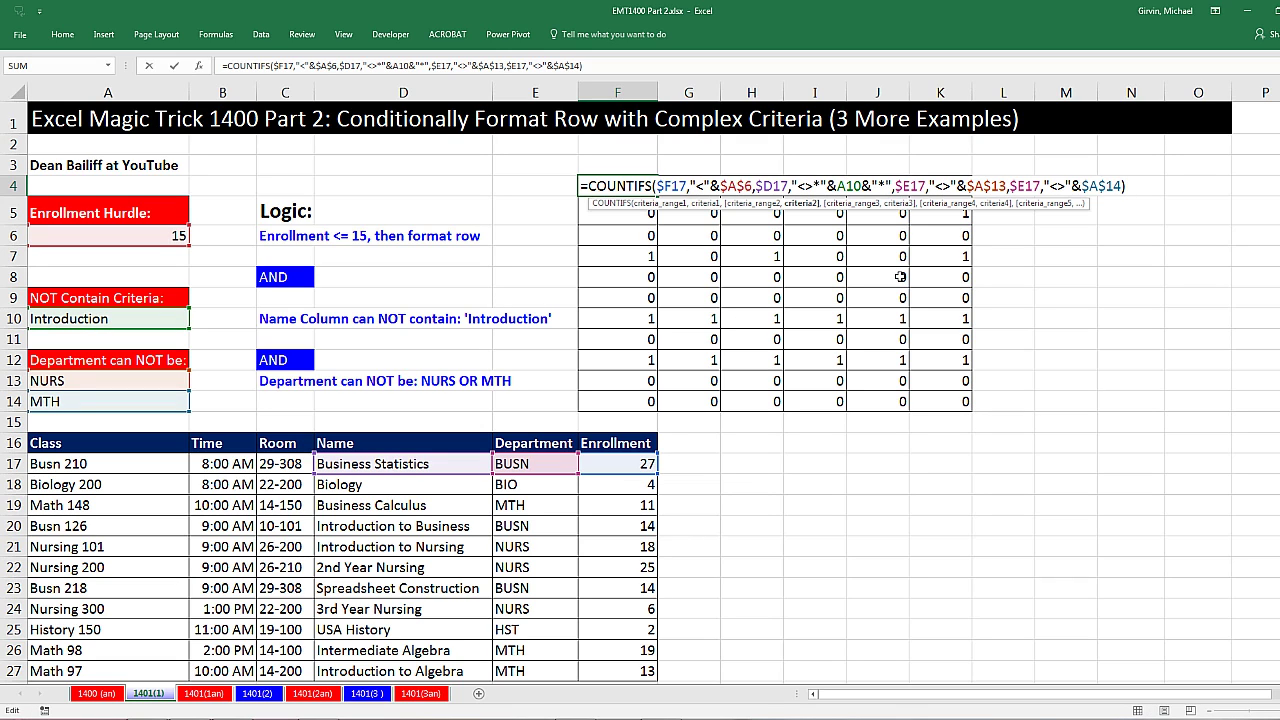
key(F4)
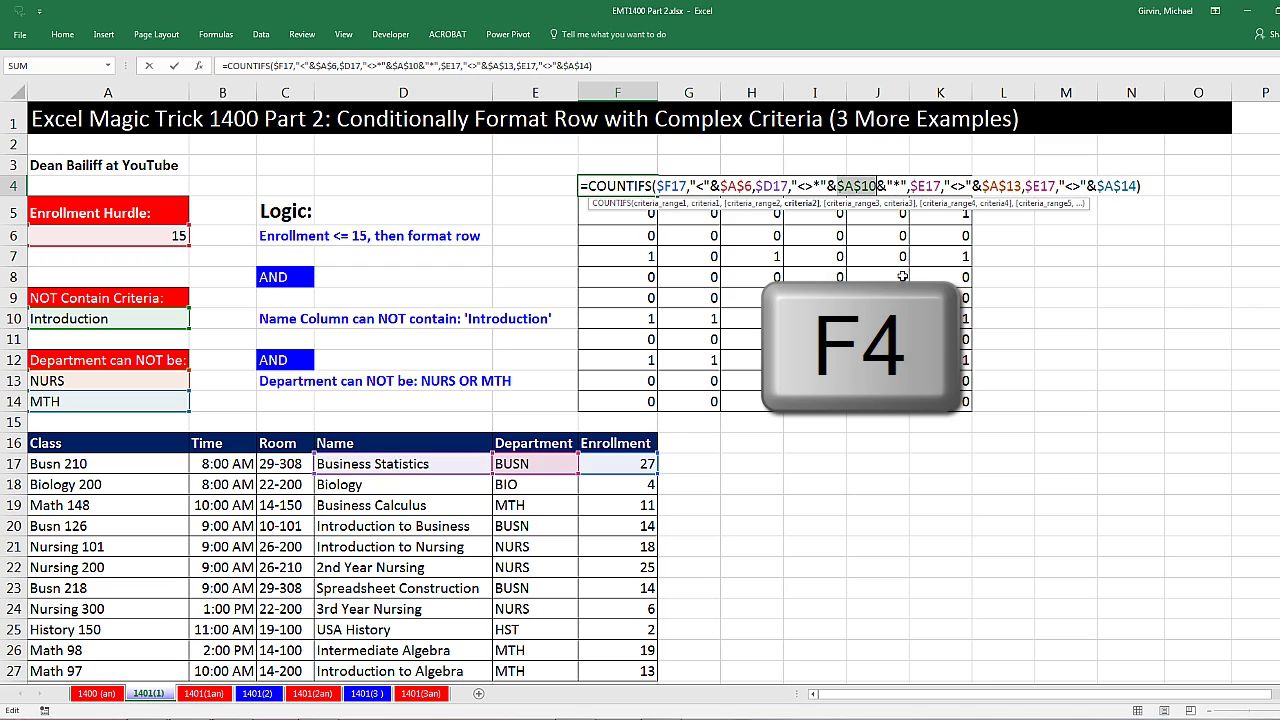
key(ctrl+Return)
Refill F4:K14 with the corrected formula and verify K14's references
key(shift+Right)
key(shift+Right)
key(shift+Right)
key(shift+Right)
key(shift+Right)
double_click(972, 201)
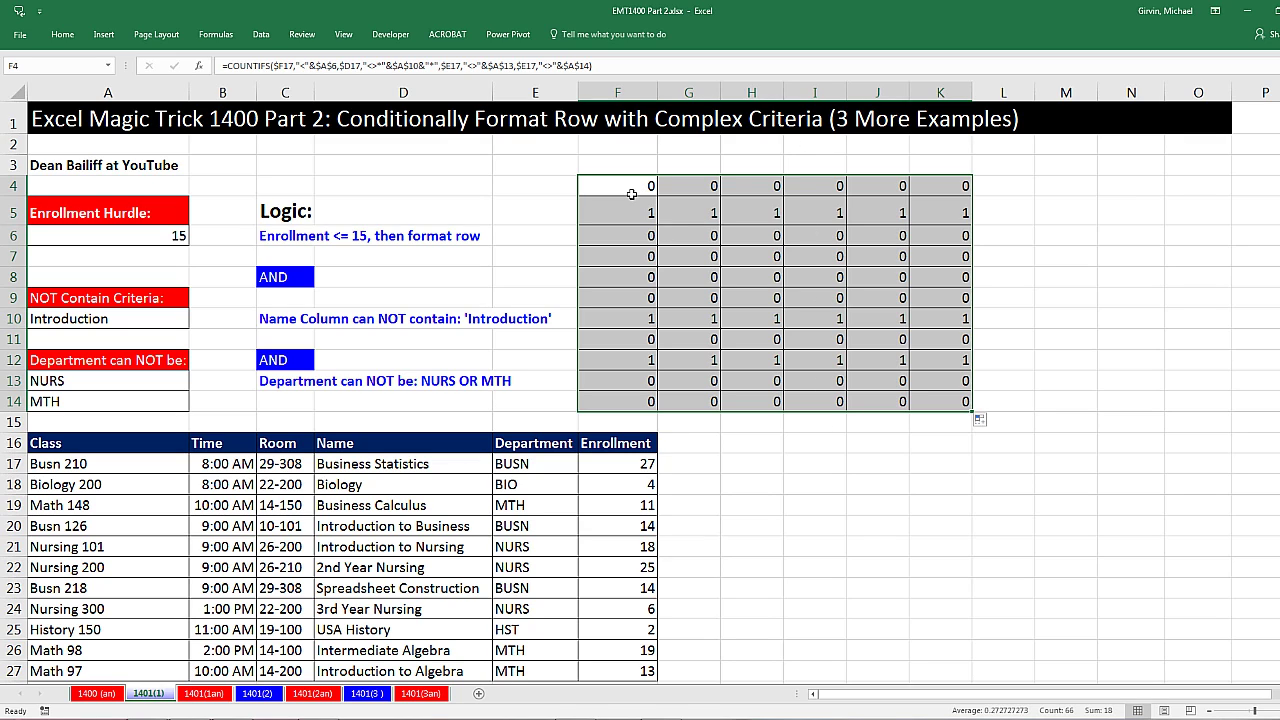
click(941, 402)
key(F2)
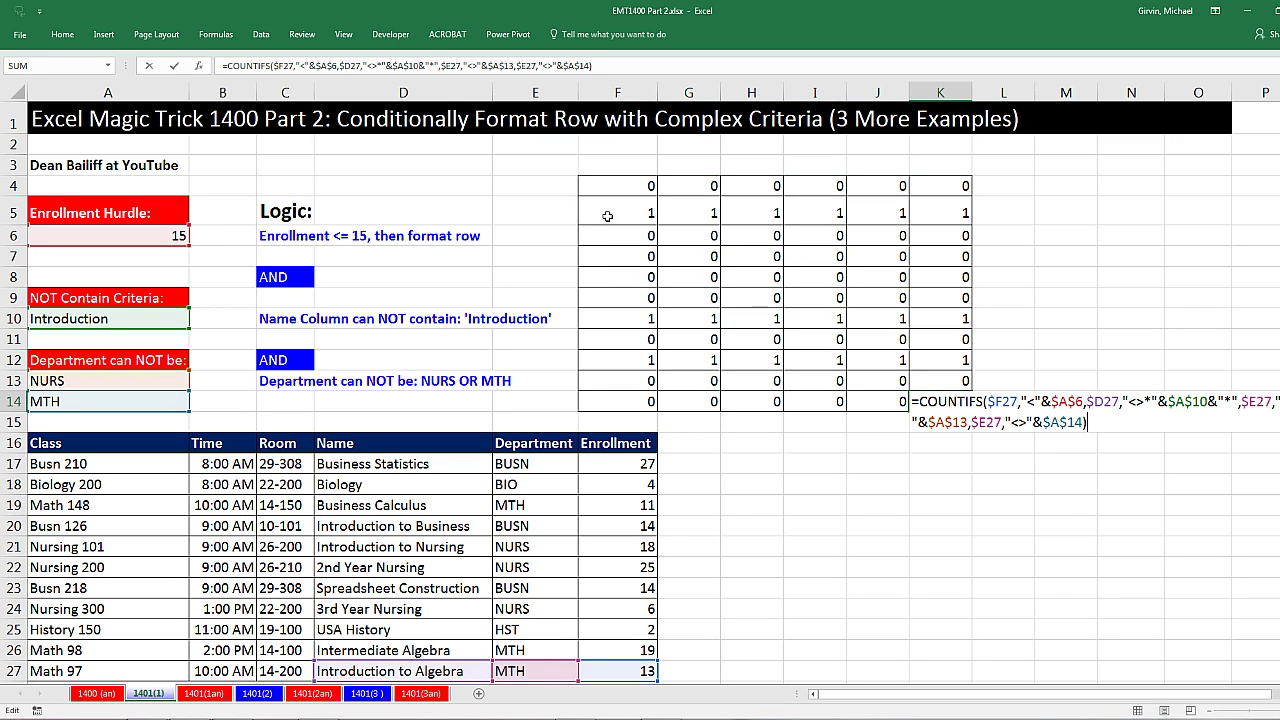
key(Escape)
Copy the COUNTIFS formula text from F4
click(620, 187)
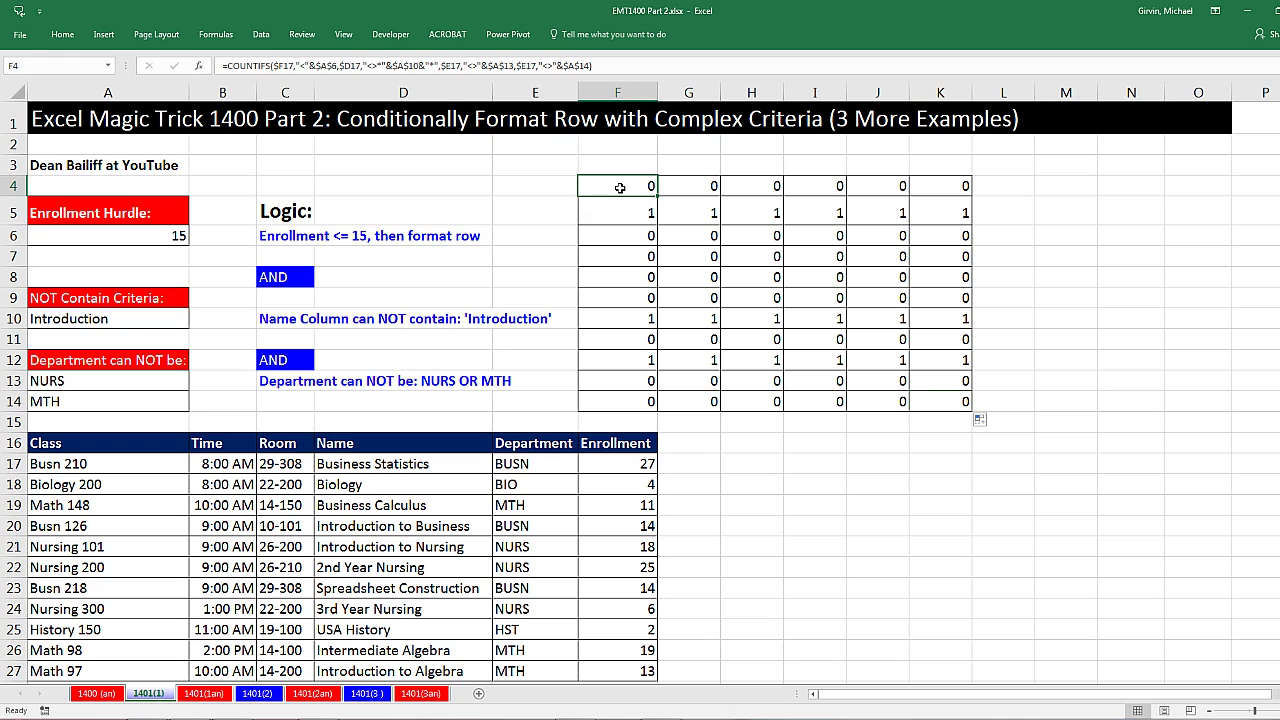
key(F2)
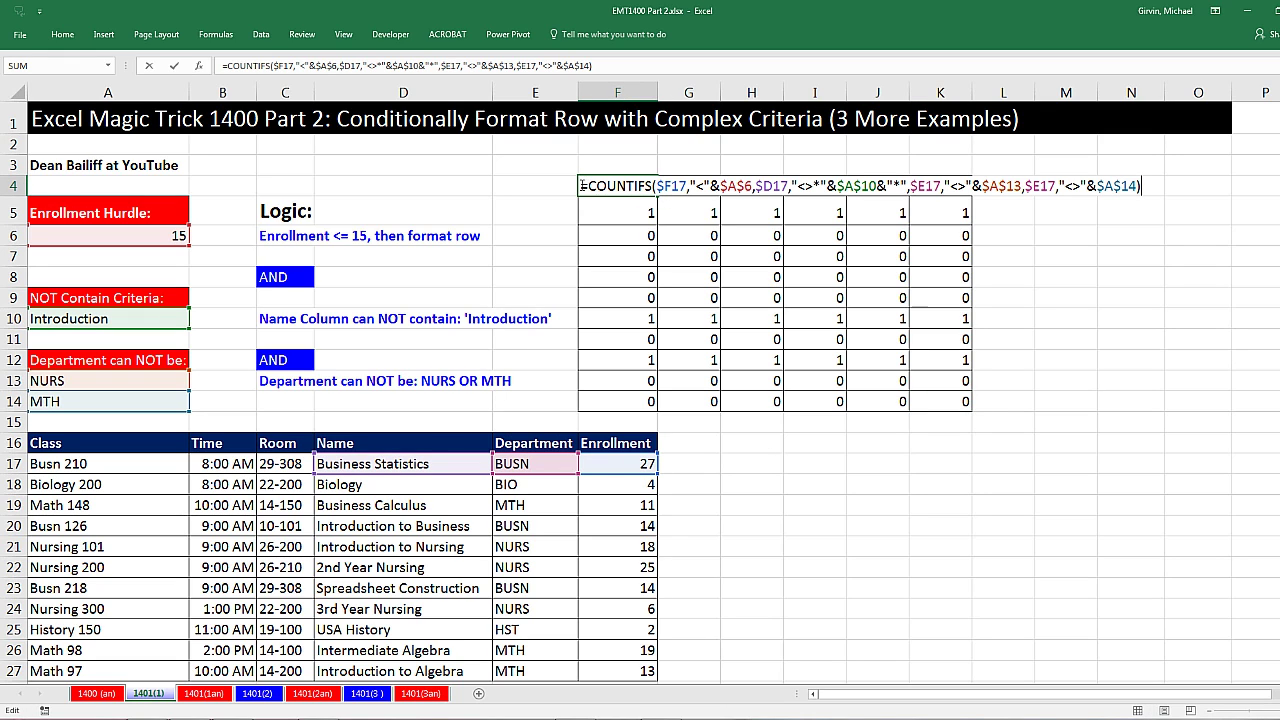
drag(582, 187, 946, 231)
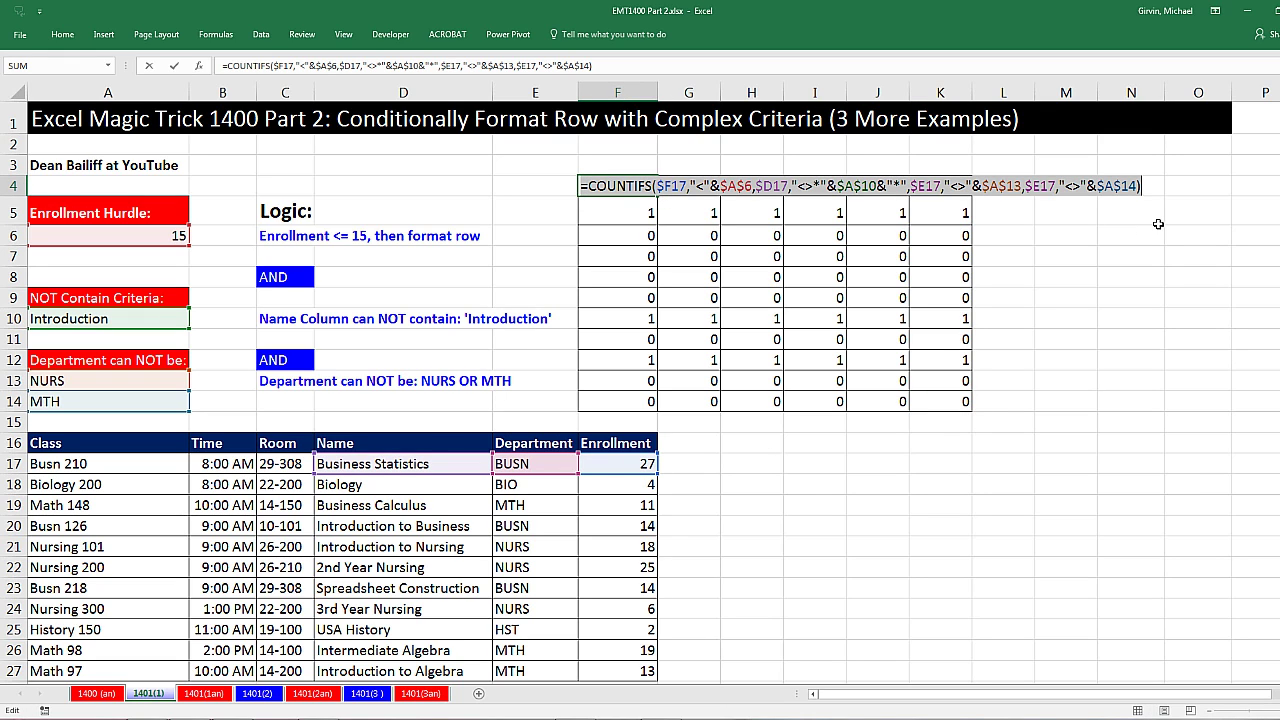
key(ctrl+c)
key(Escape)
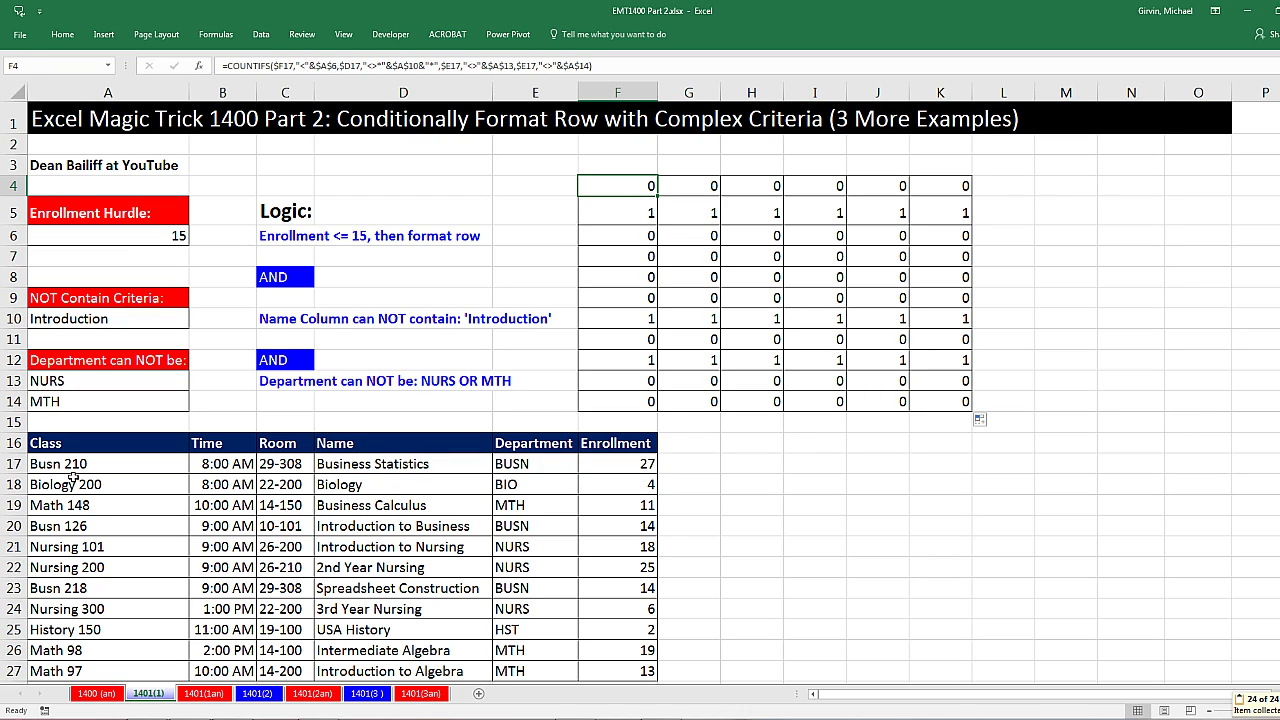
Select the class records from A17 and create a new formula-based rule with the pasted COUNTIFS
drag(70, 470, 666, 676)
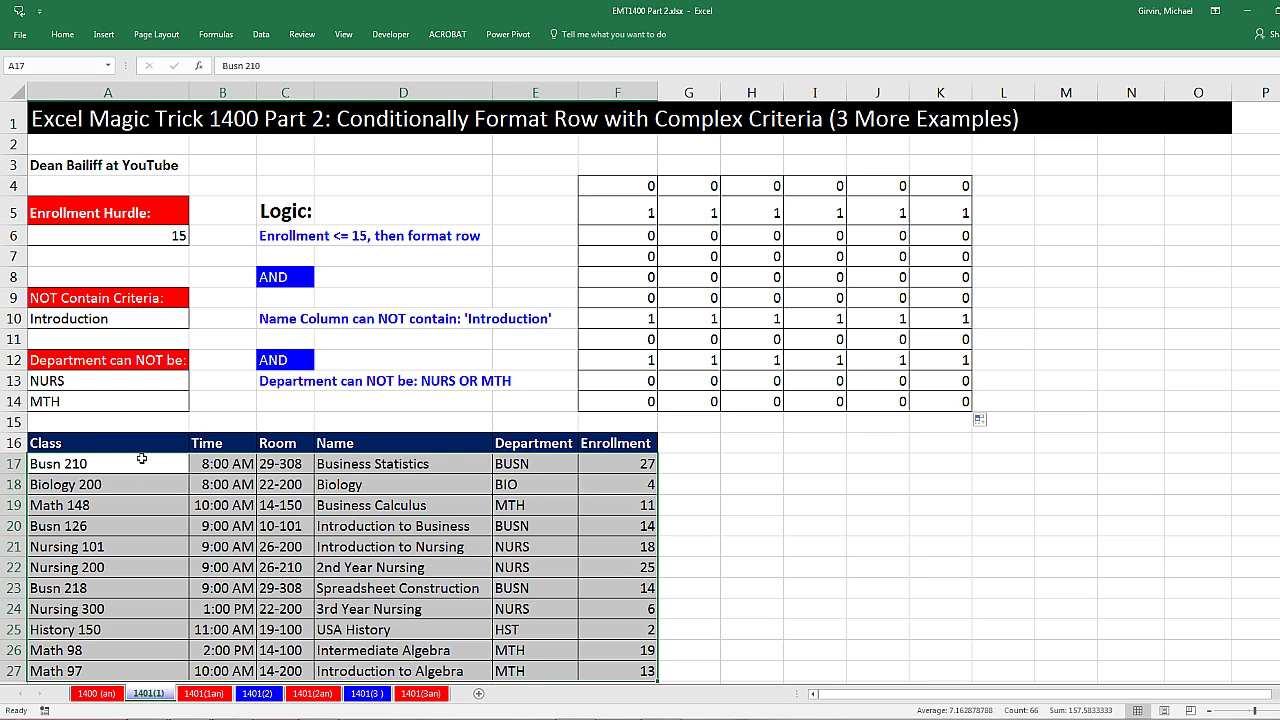
click(62, 34)
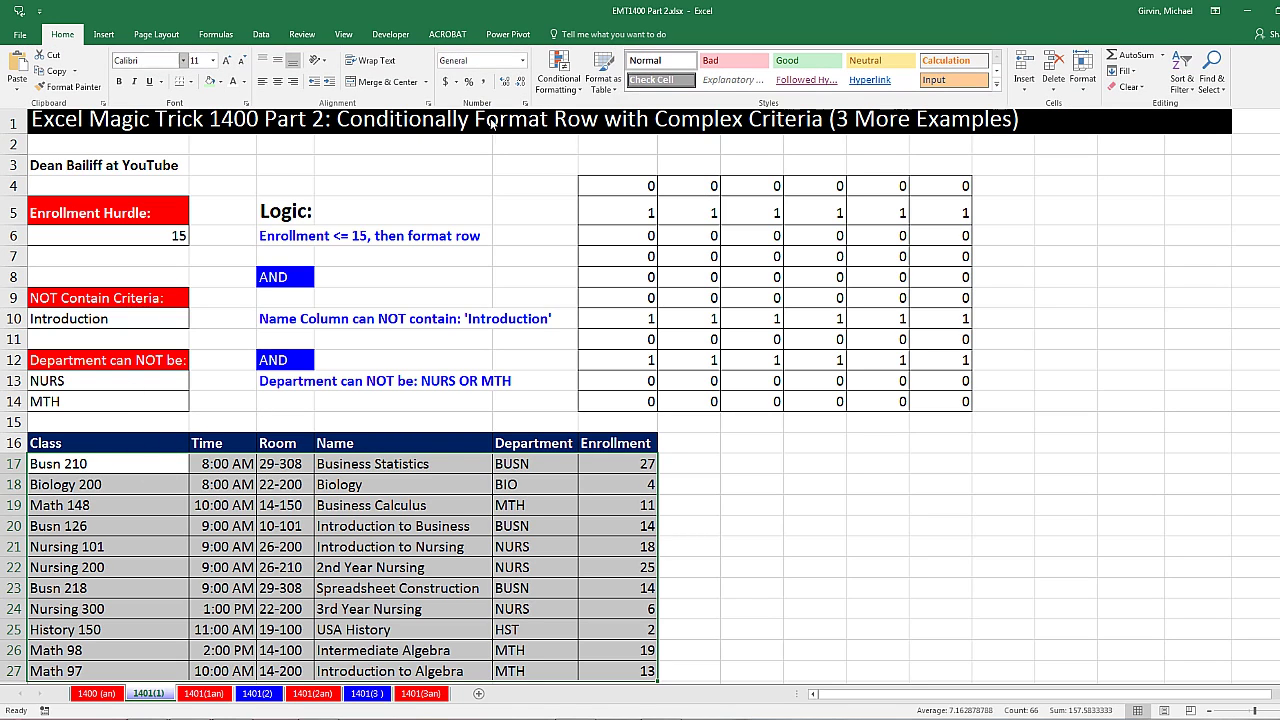
click(578, 88)
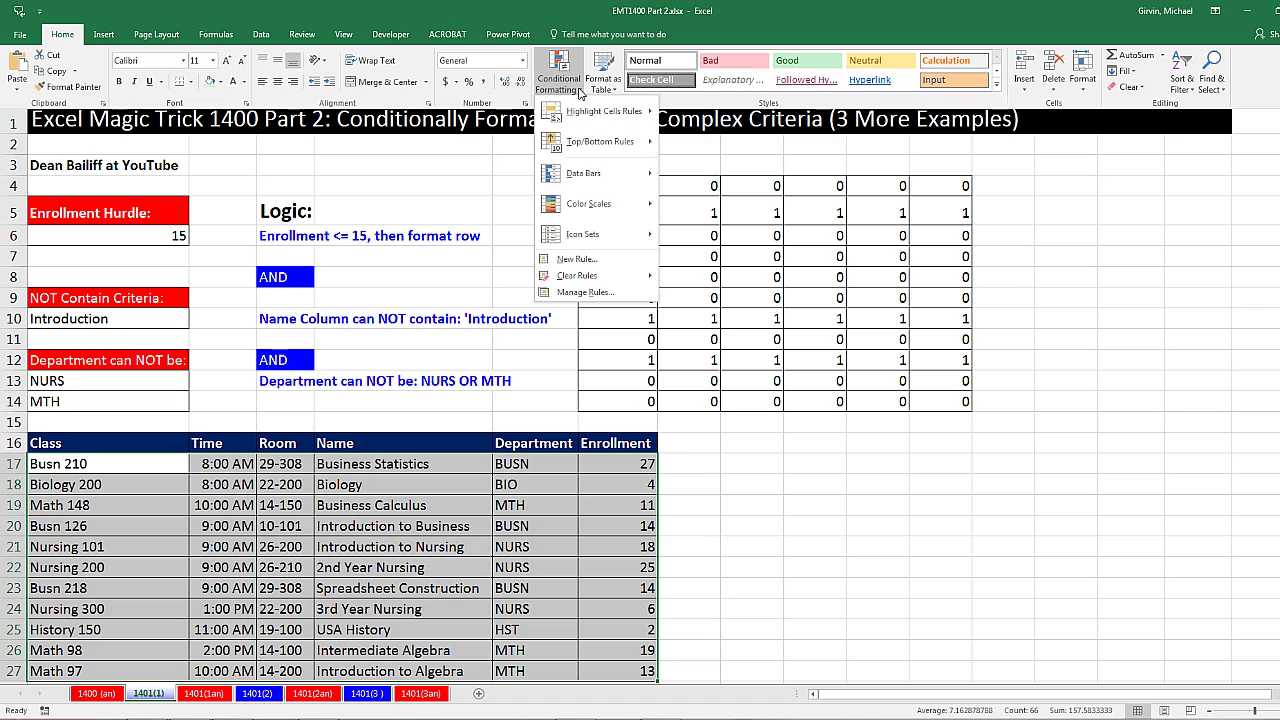
key(Escape)
key(alt)
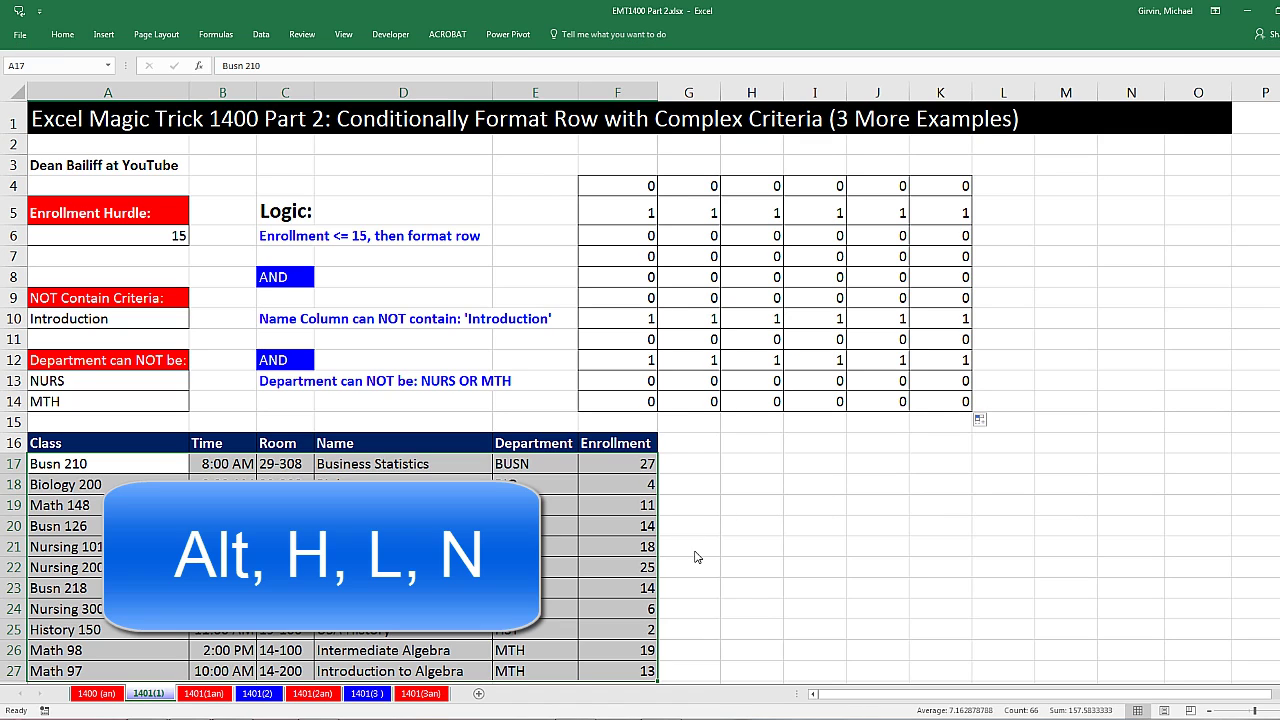
key(h)
key(l)
key(n)
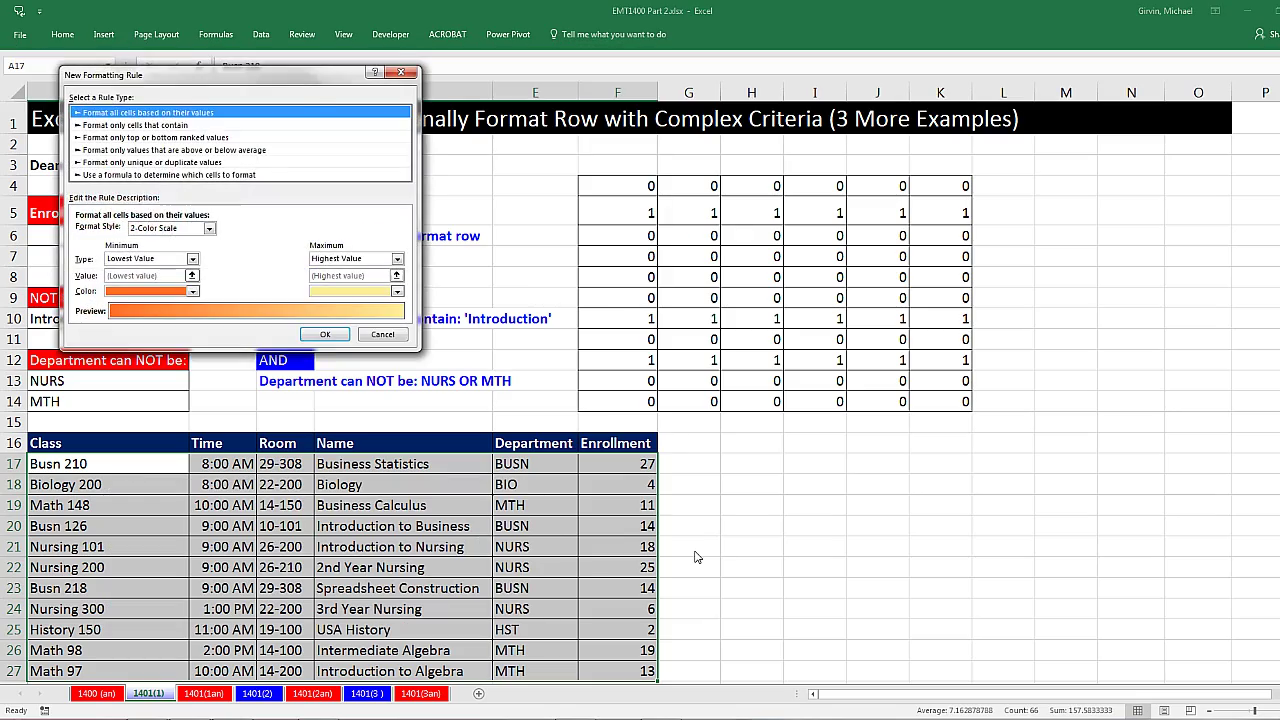
drag(240, 75, 530, 218)
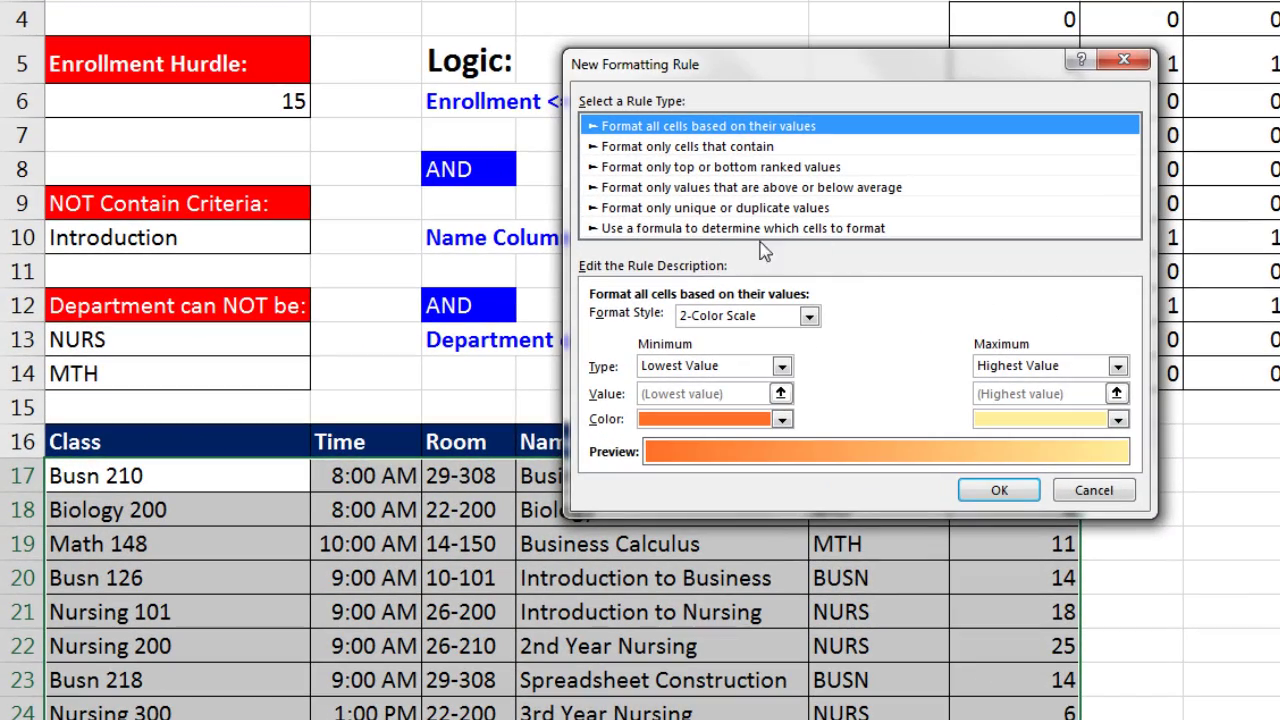
key(Page_Down)
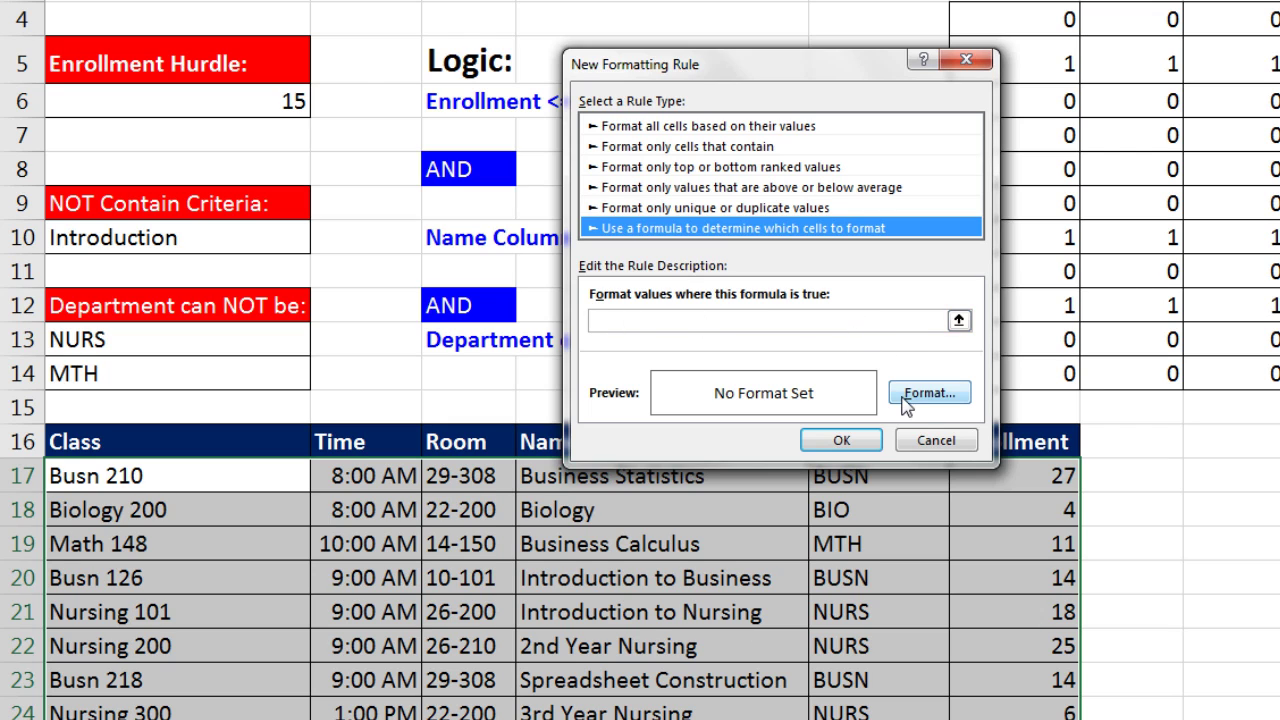
key(Tab)
key(ctrl+v)
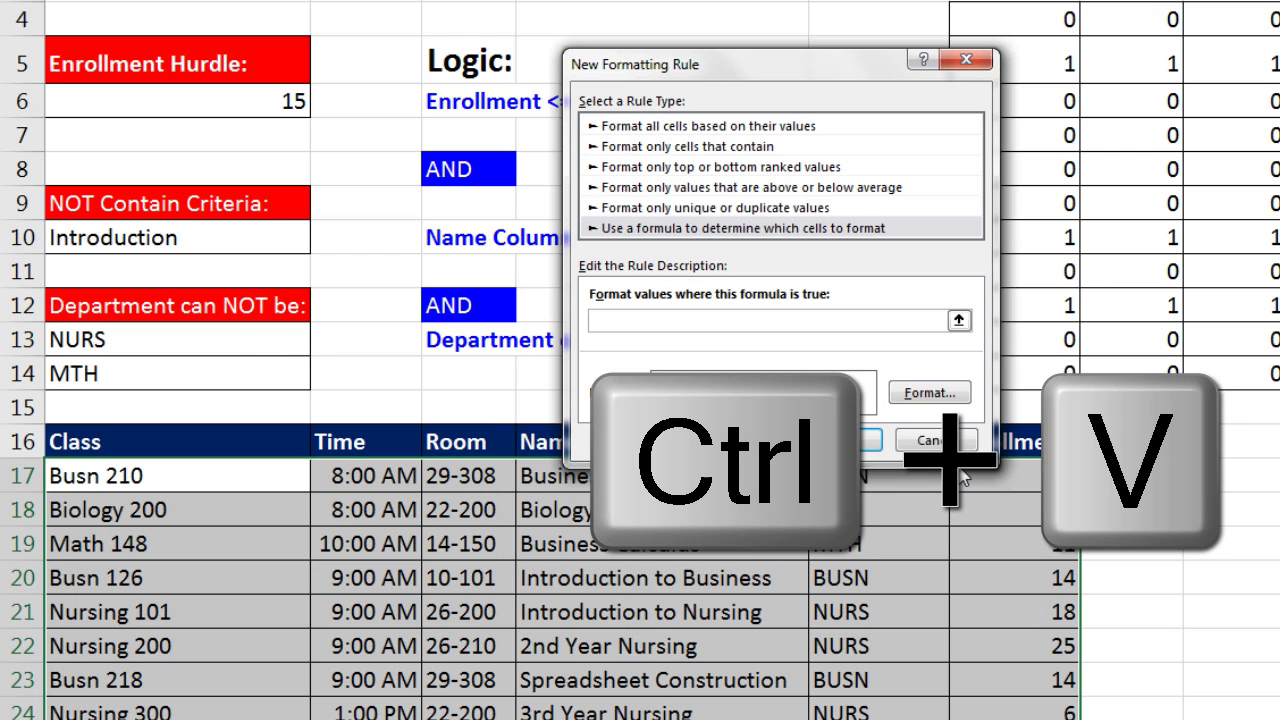
Give the rule a yellow fill and apply it to the class rows
click(930, 393)
drag(299, 0, 897, 97)
click(734, 341)
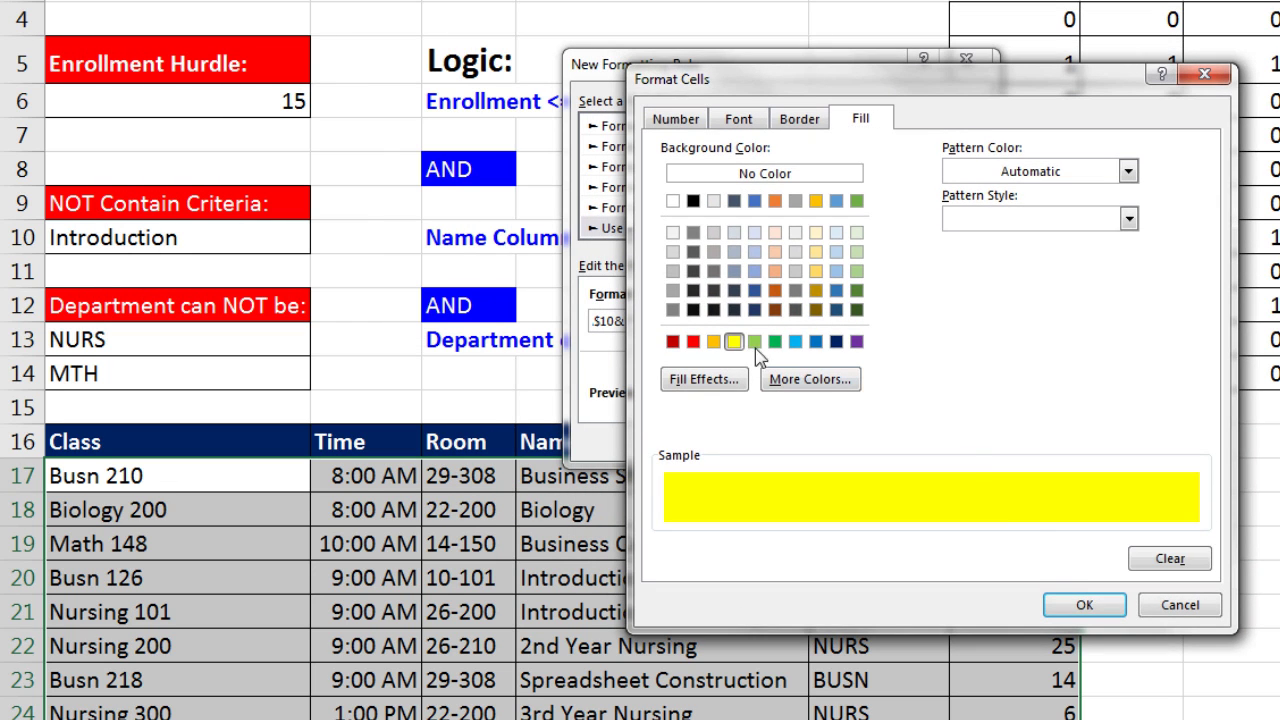
click(1085, 606)
click(837, 439)
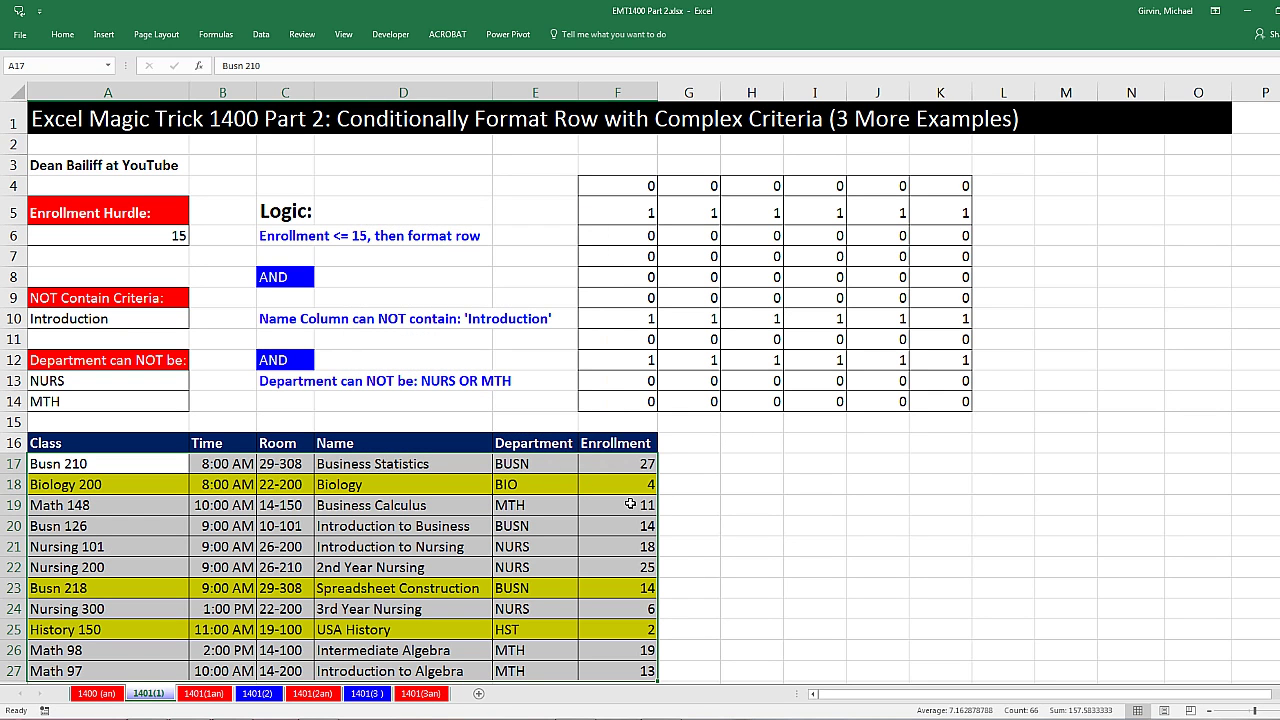
click(135, 240)
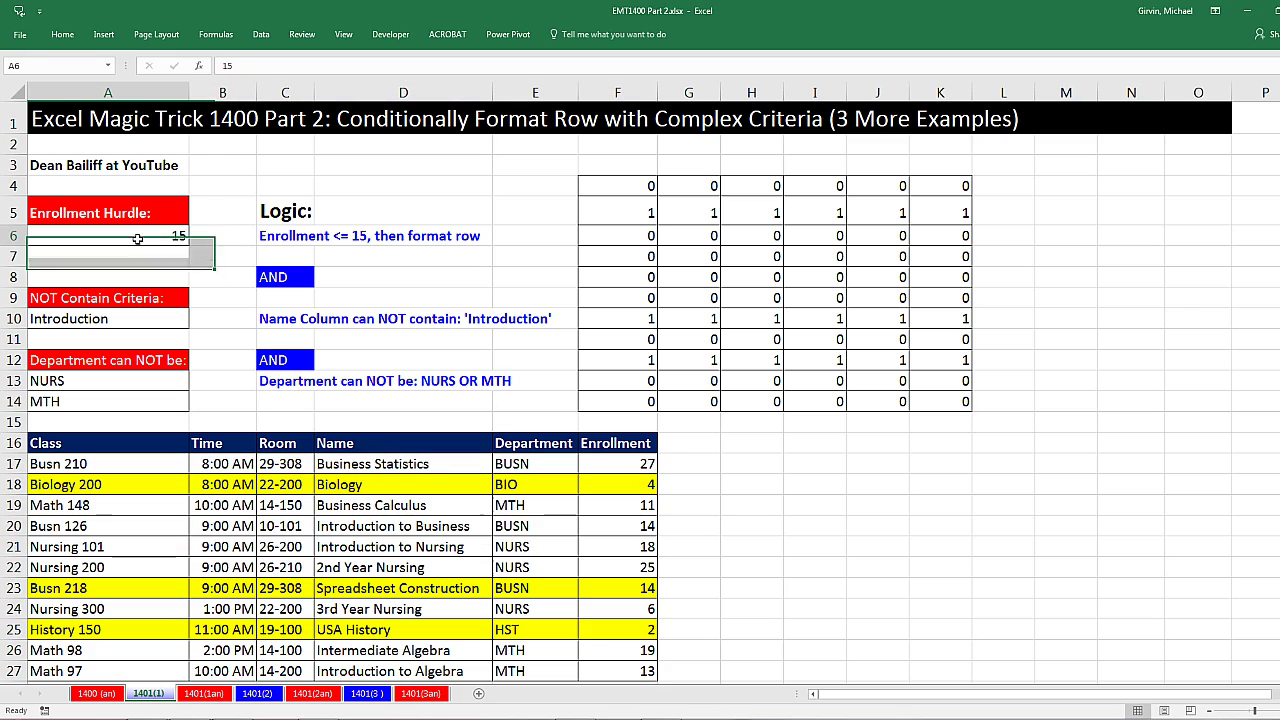
text(28)
key(ctrl+Return)
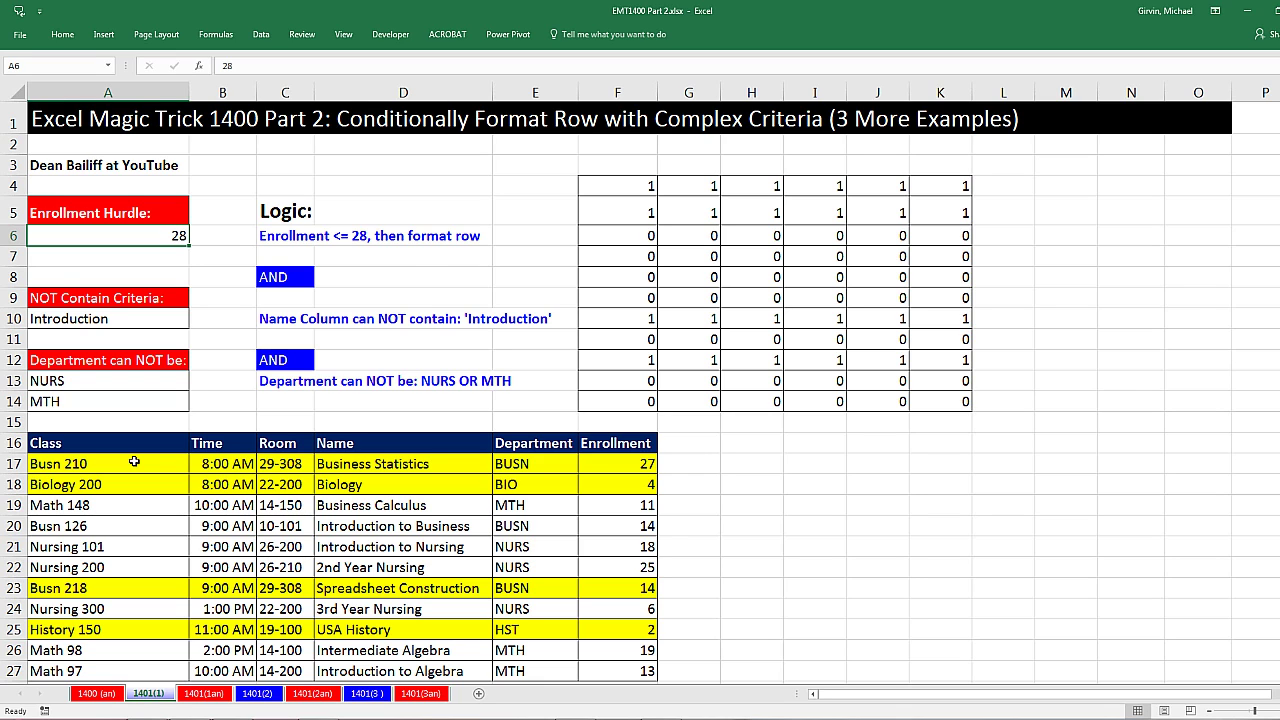
key(ctrl+z)
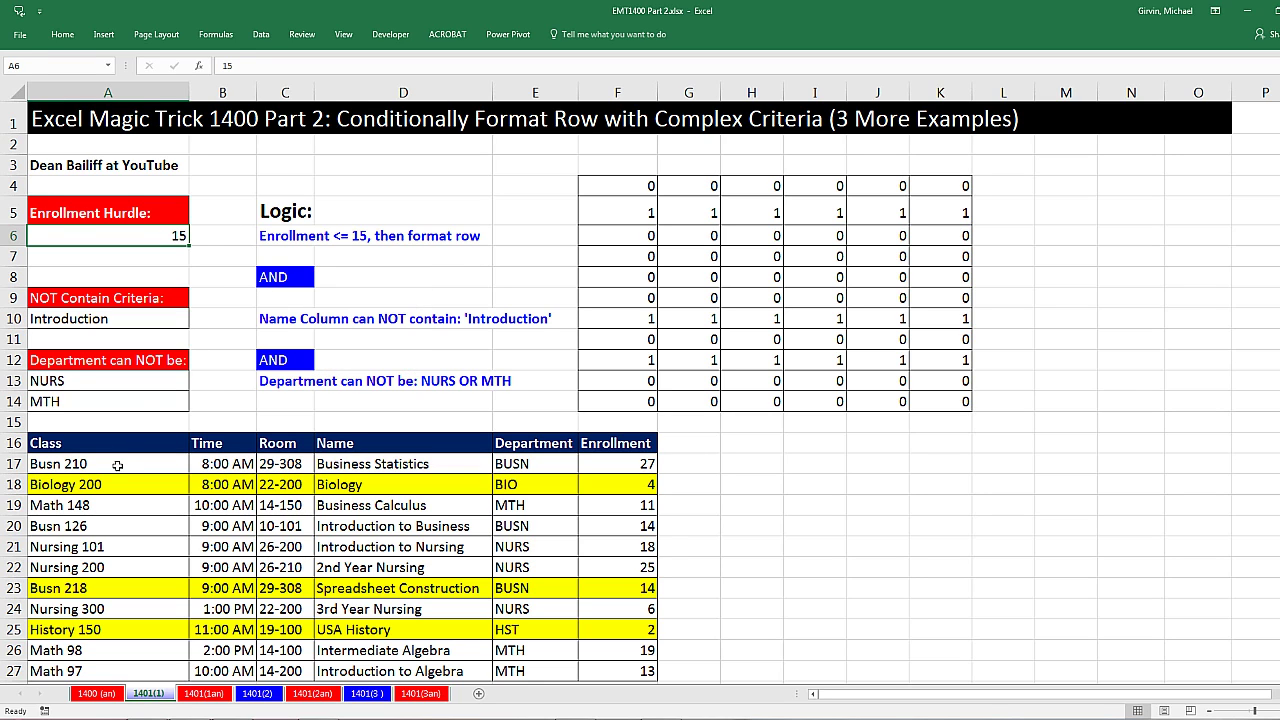
drag(133, 461, 616, 670)
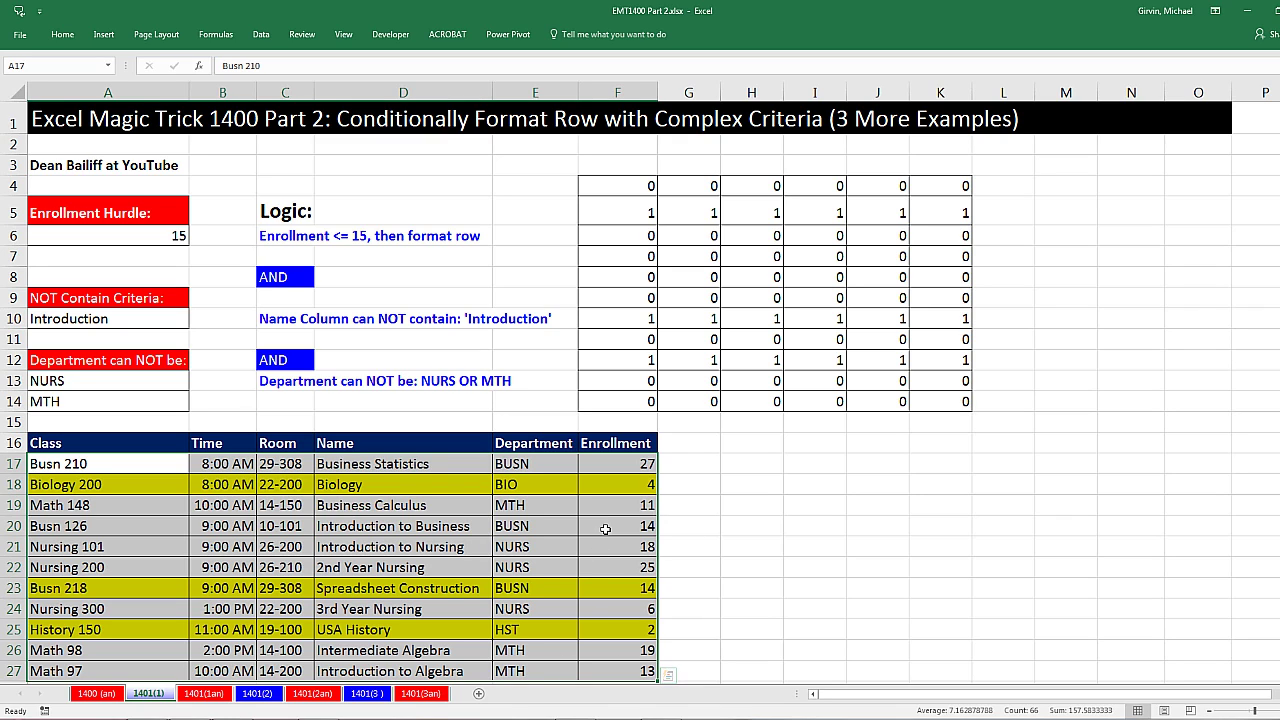
On sheet 1401(2), review the A6, A10 and NURS criteria, then abandon a trial AND formula in F4
click(255, 697)
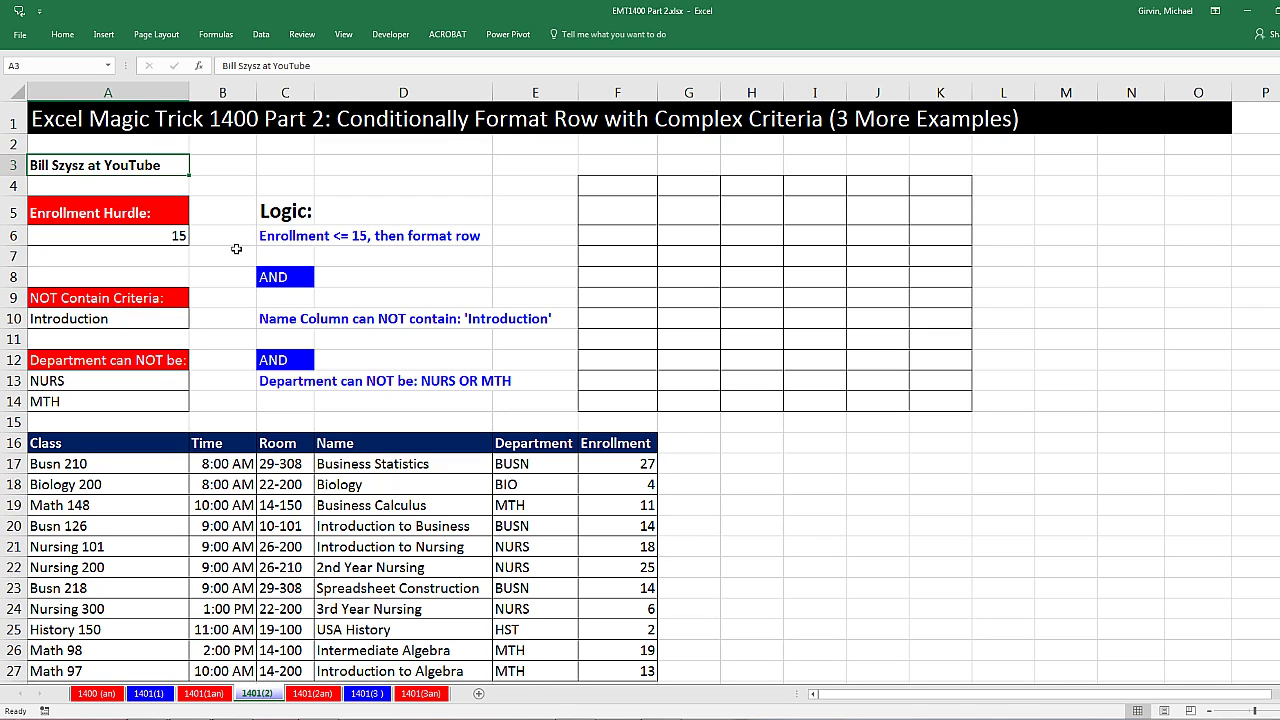
click(178, 235)
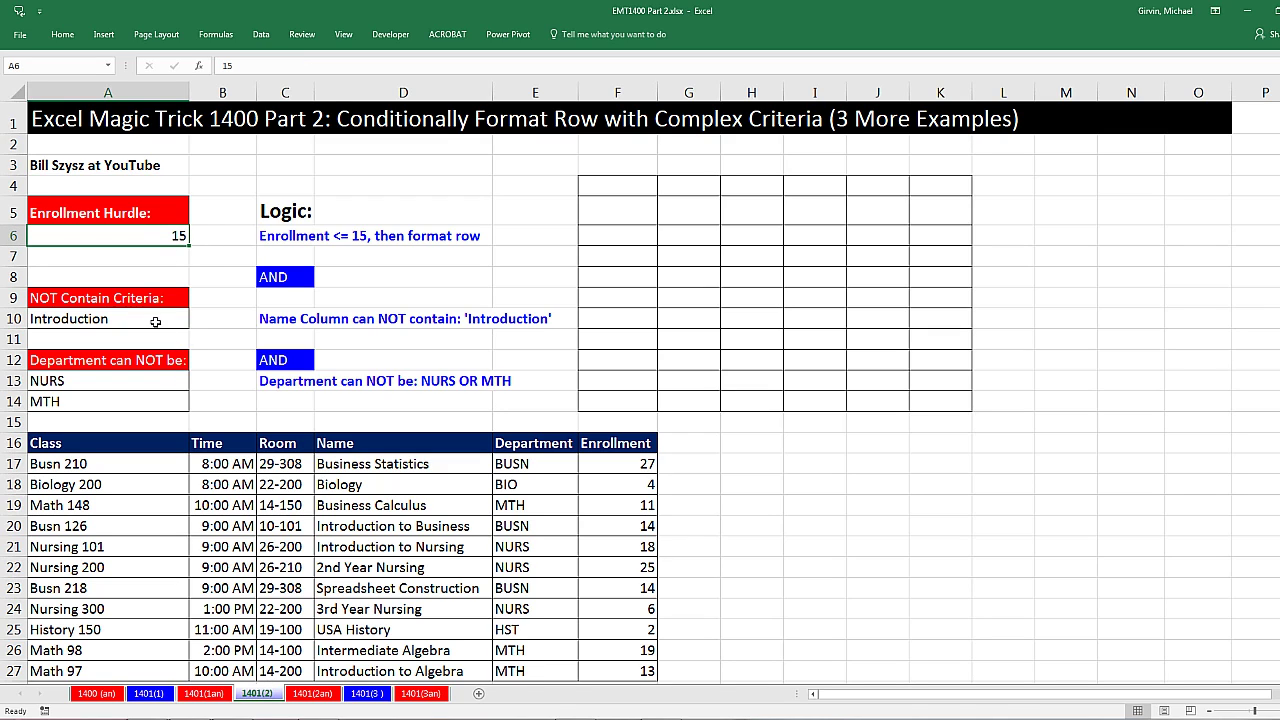
click(156, 322)
click(159, 380)
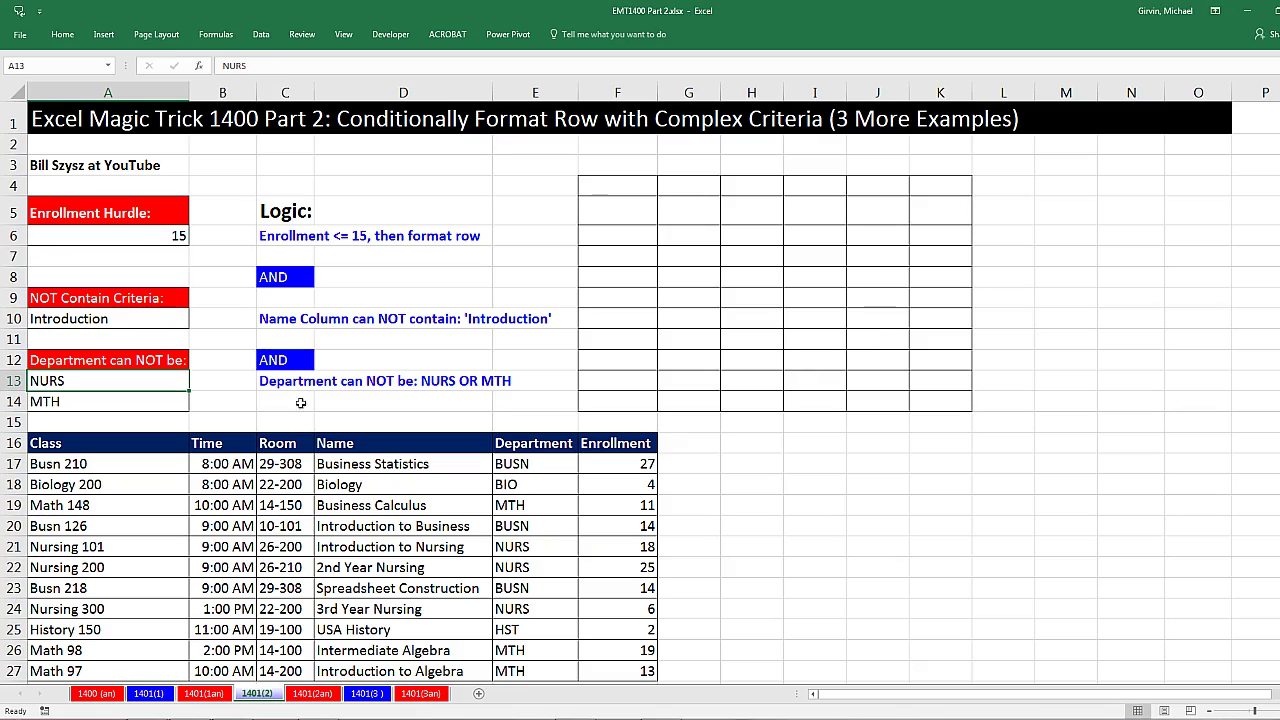
click(619, 178)
text(=and)
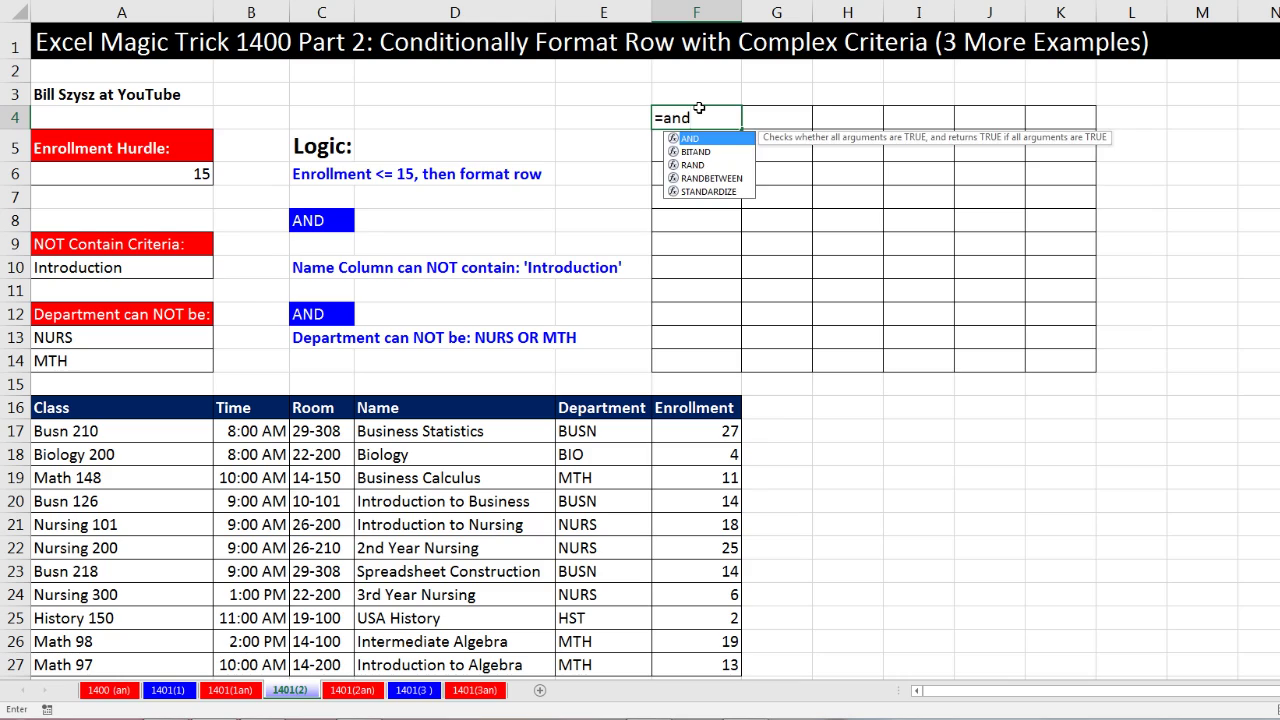
key(Tab)
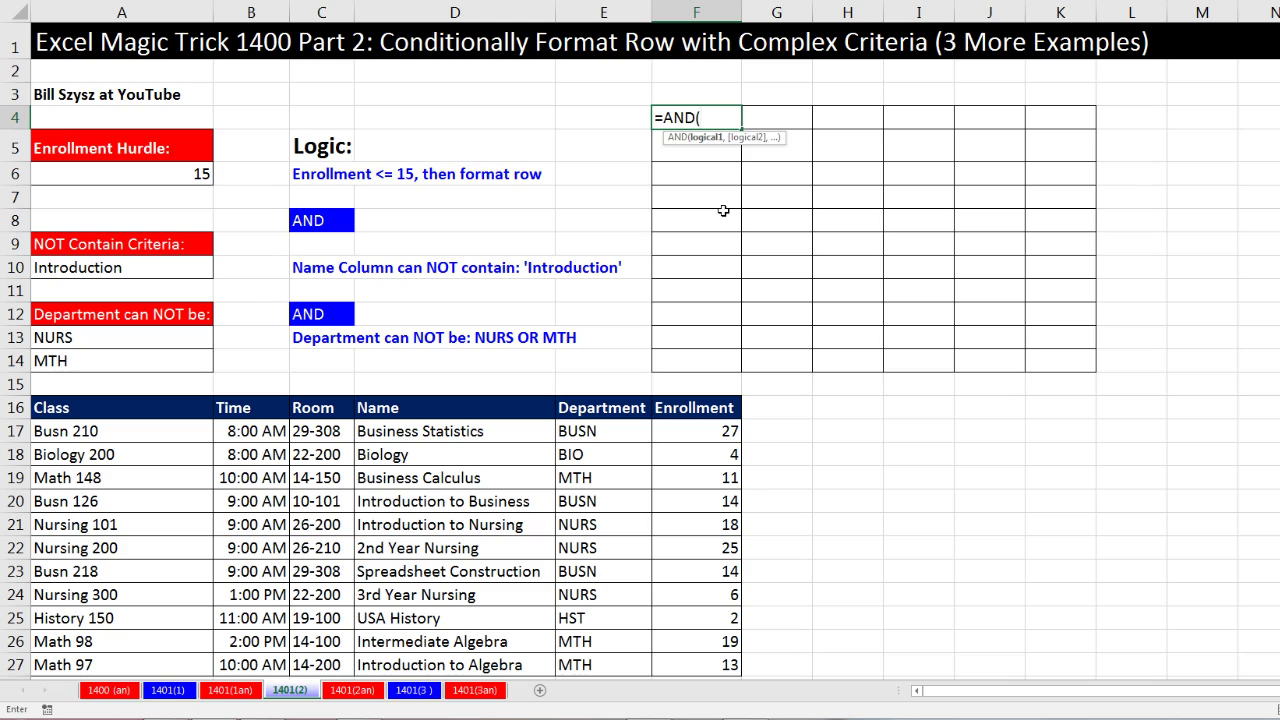
key(Escape)
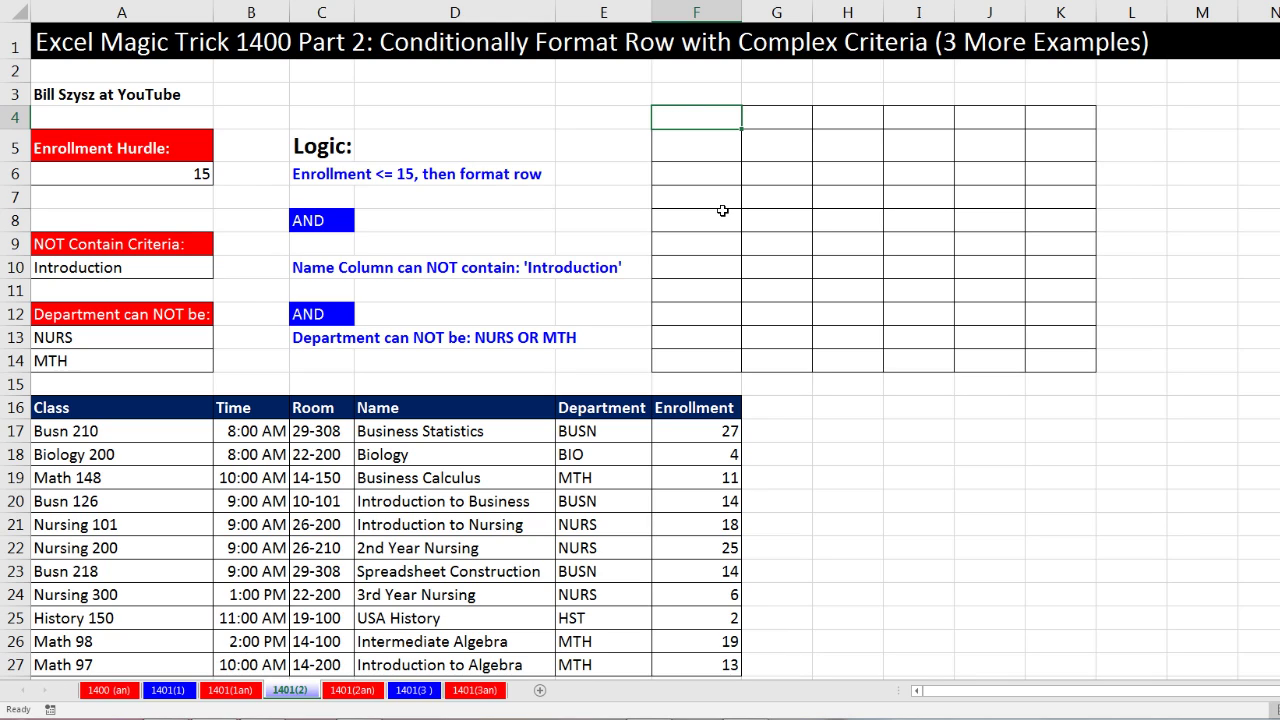
text(pro)
key(Escape)
Start F4's formula as =PRODUCT($F17<$A$6, testing enrollment against the hurdle
text(=pro)
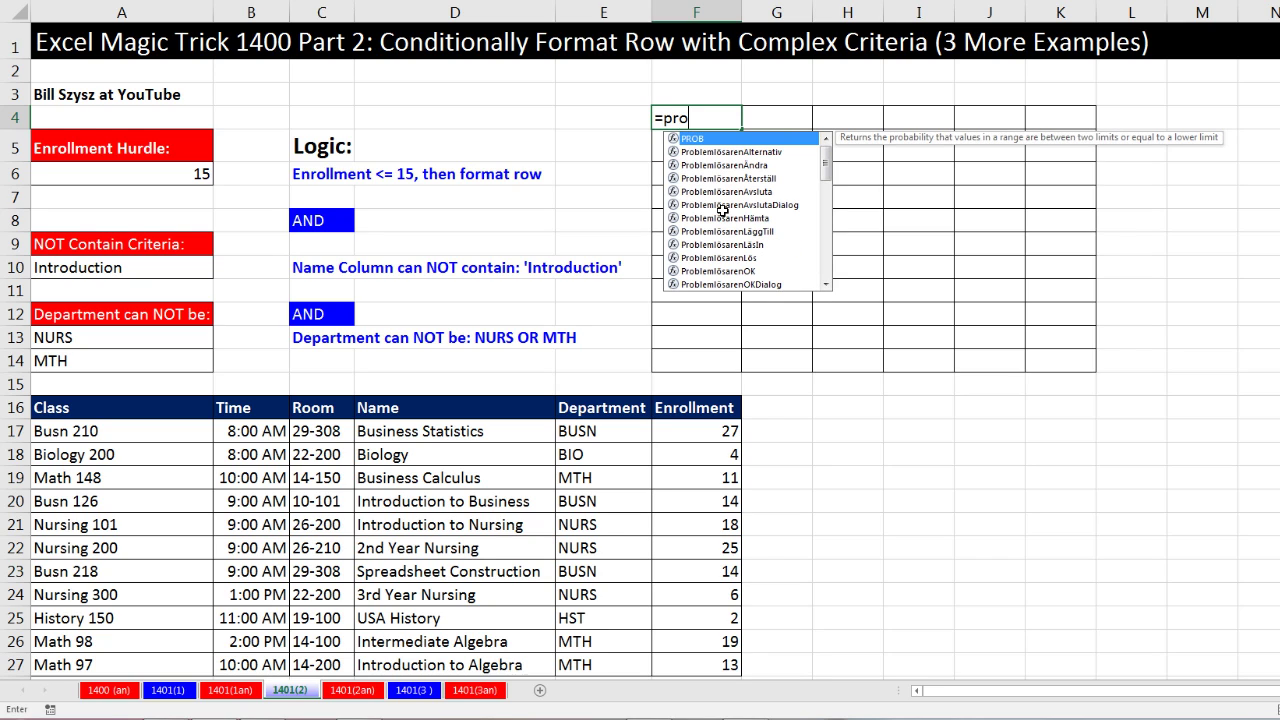
text(d)
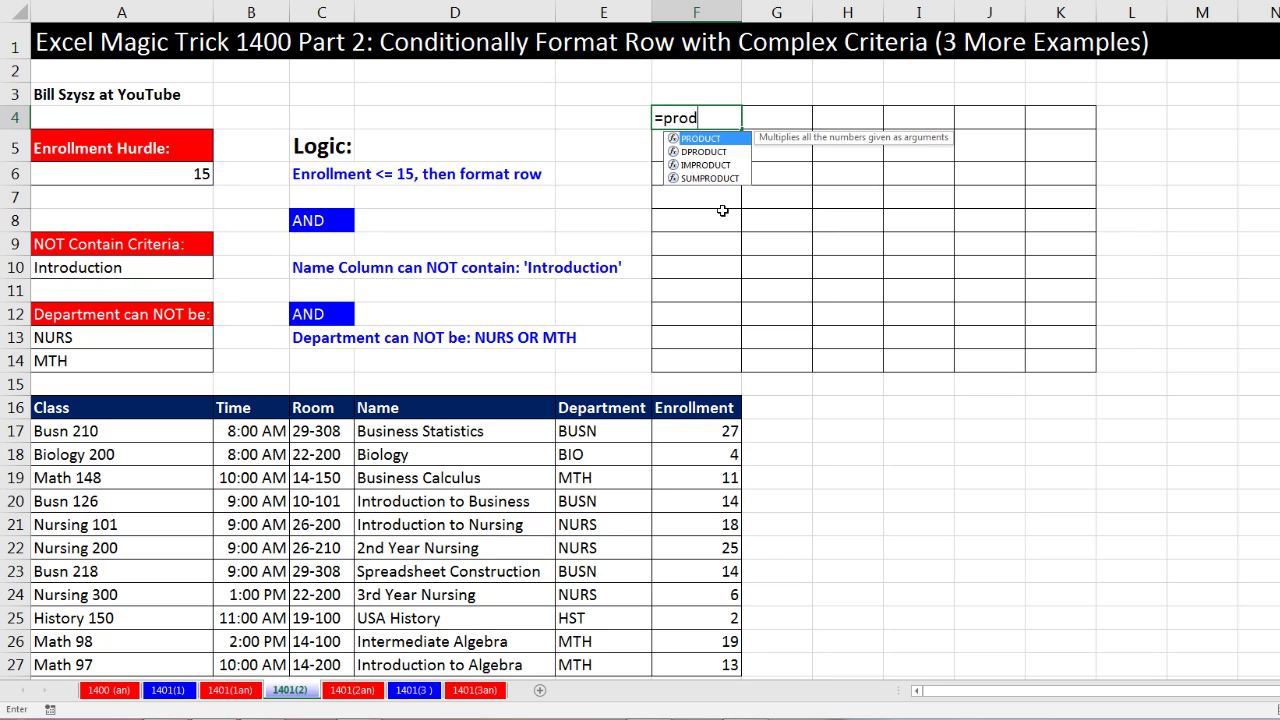
key(Tab)
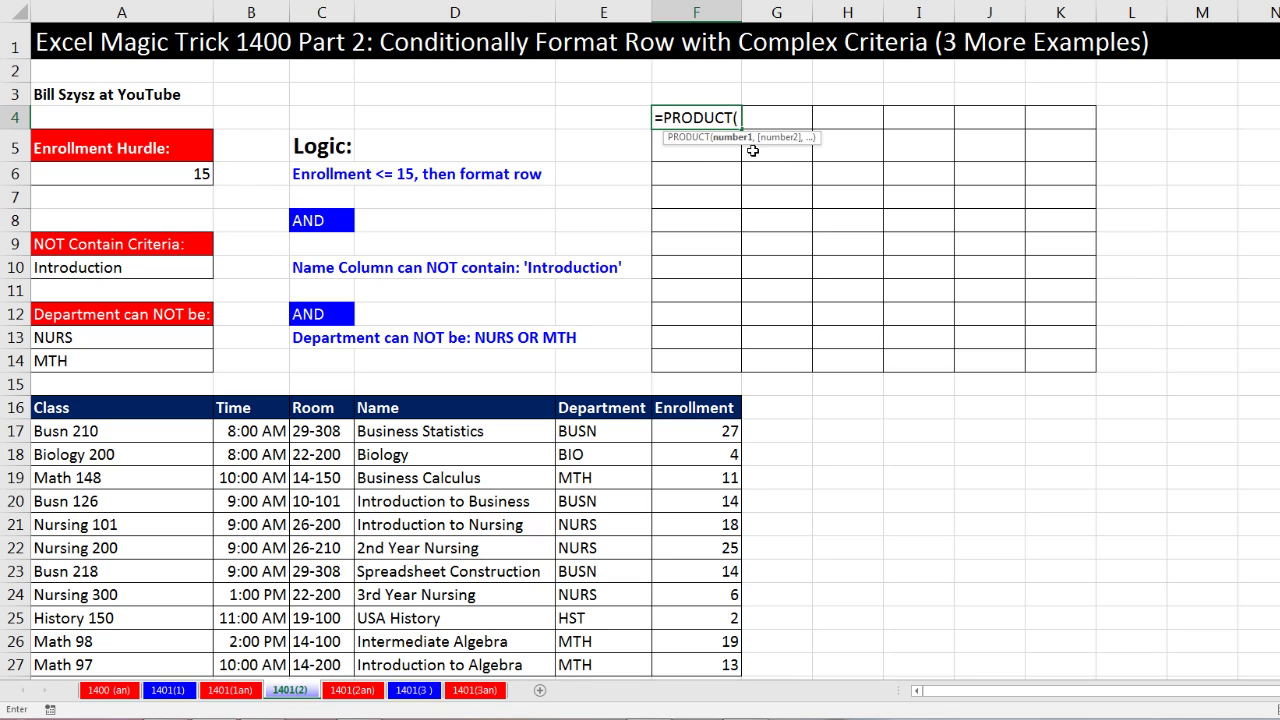
click(697, 428)
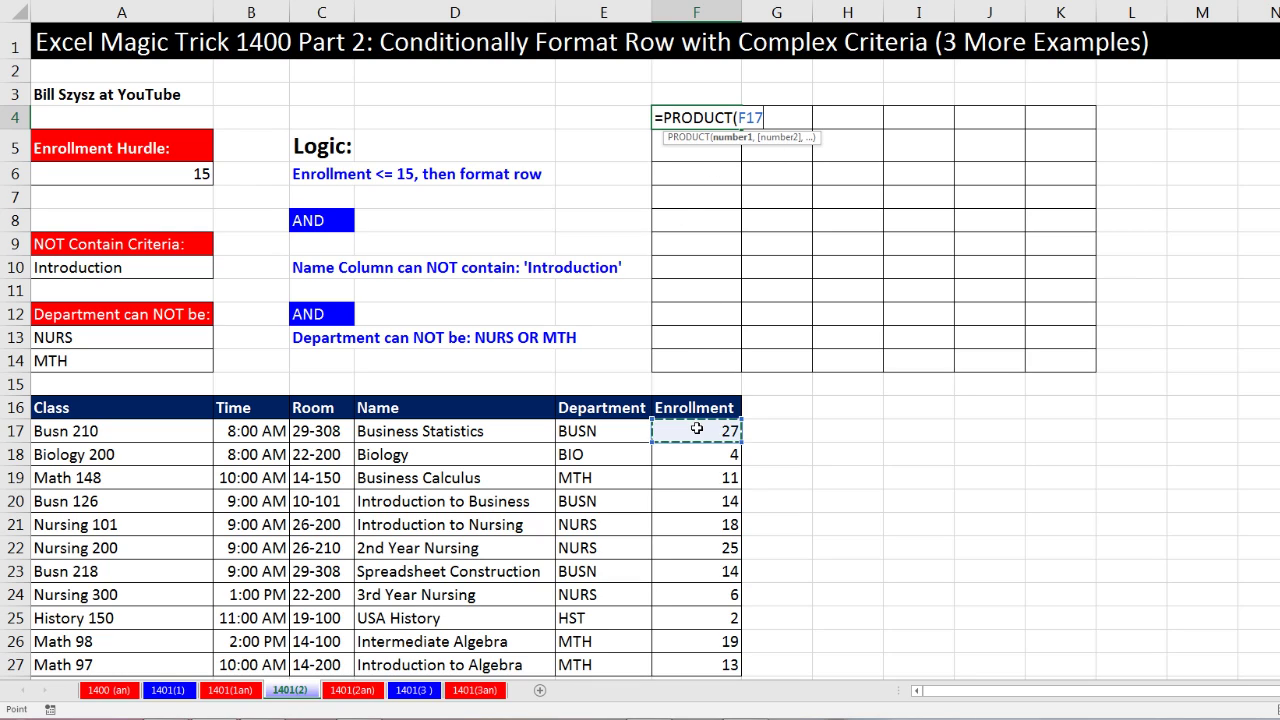
key(F4)
key(F4)
key(F4)
text(<)
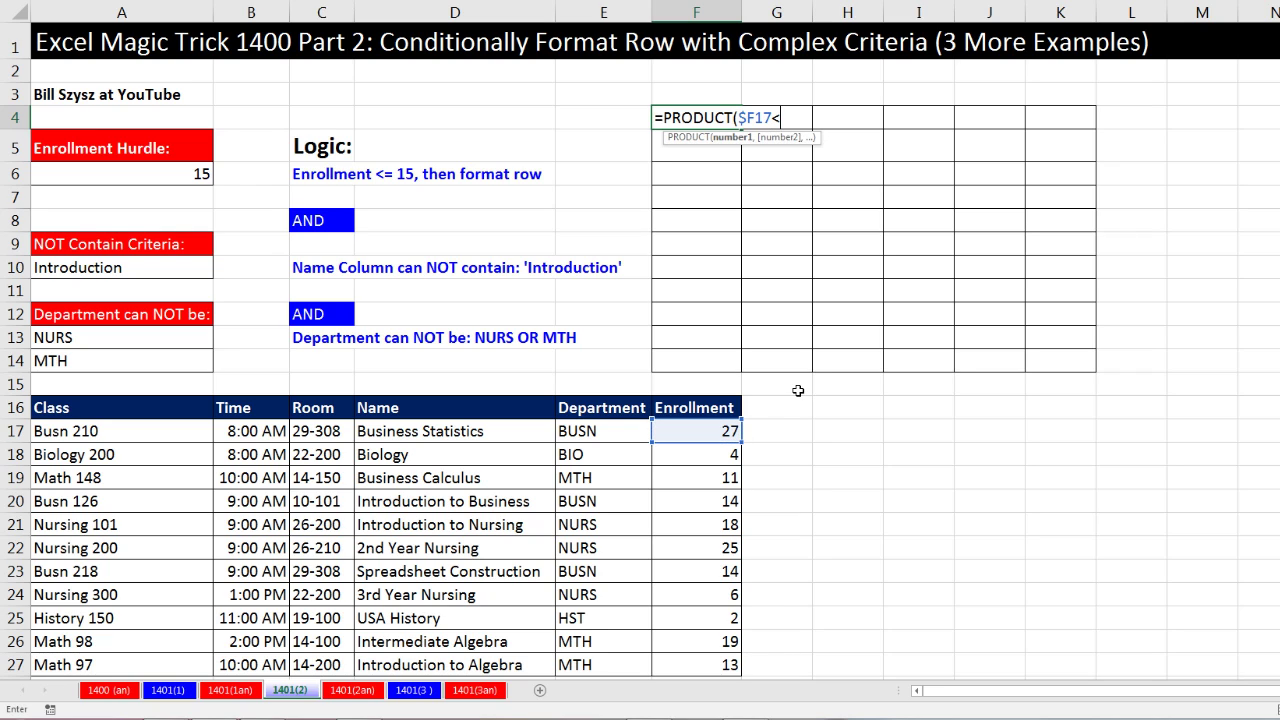
click(172, 175)
key(F4)
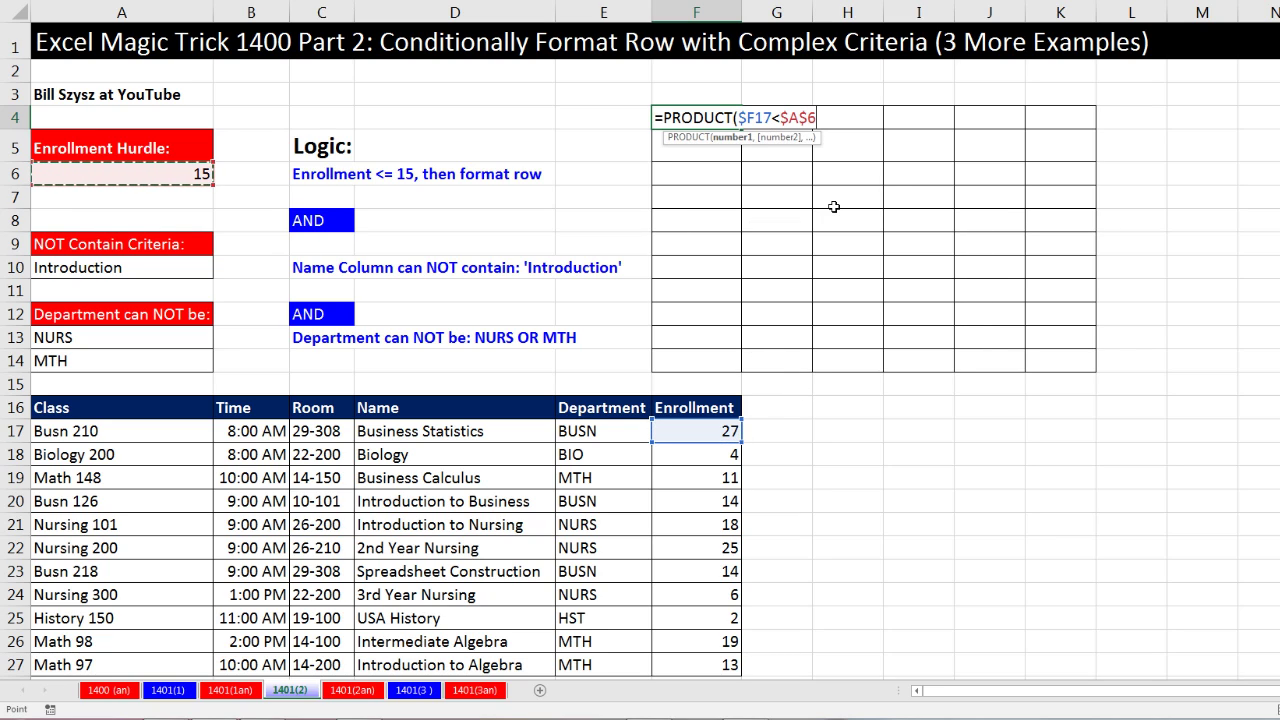
text(,)
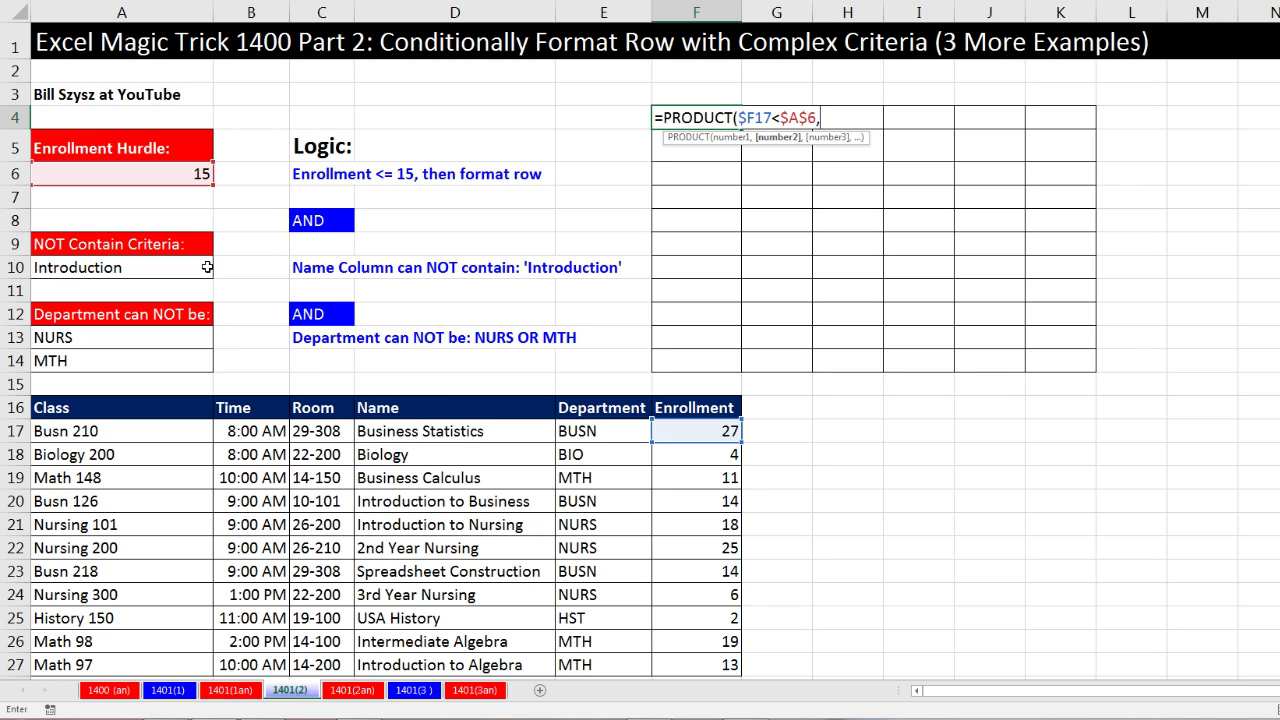
Add SUBSTITUTE($D17,$A$10,"") to the PRODUCT formula and review its arguments
text(s)
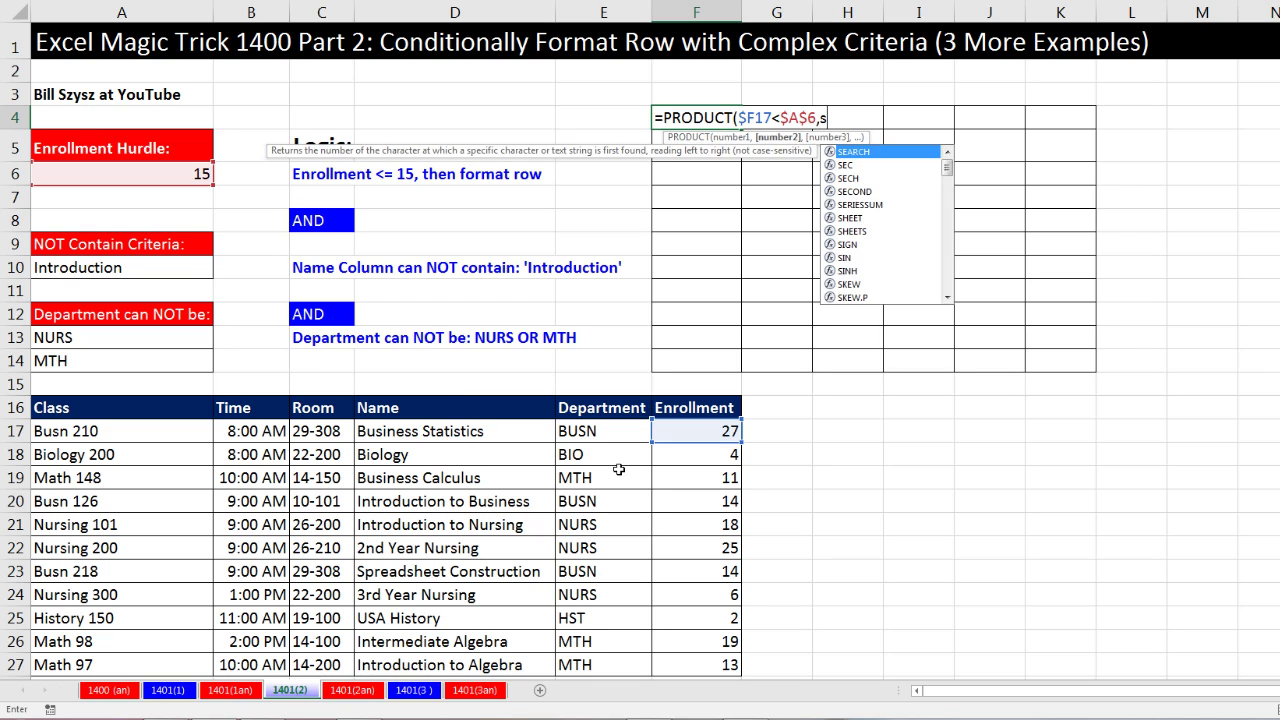
text(ub)
key(Tab)
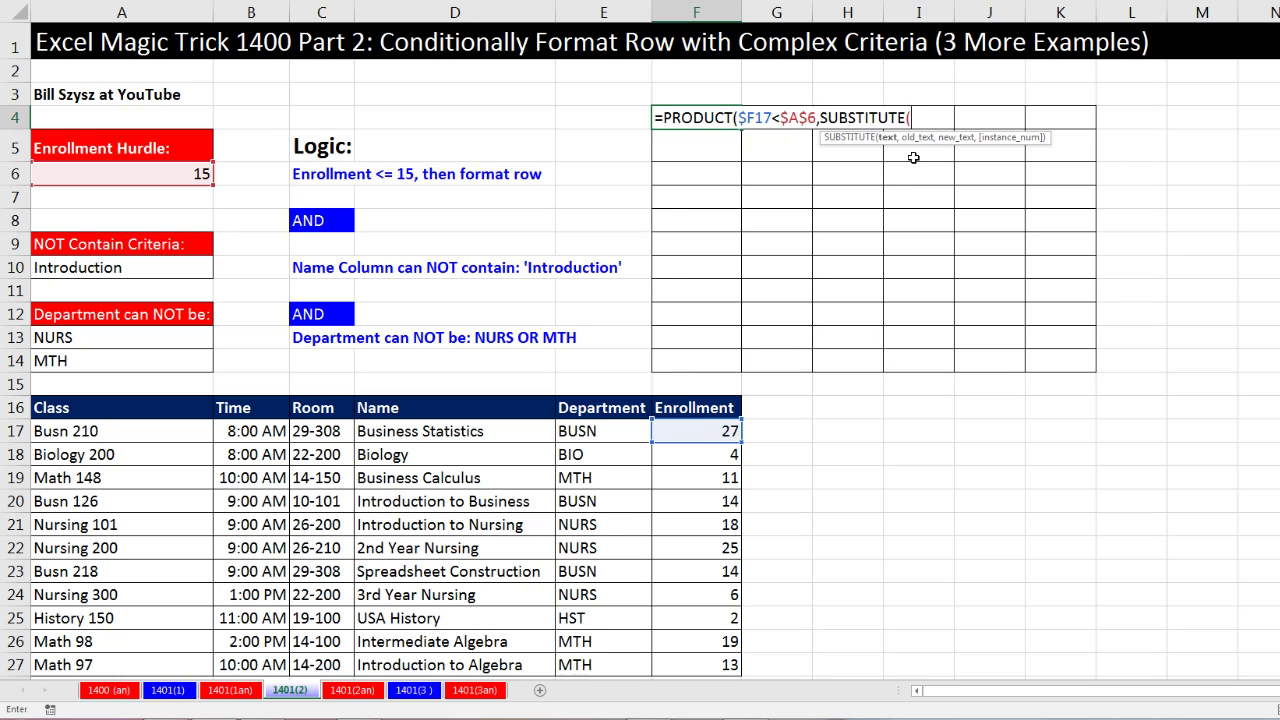
click(459, 431)
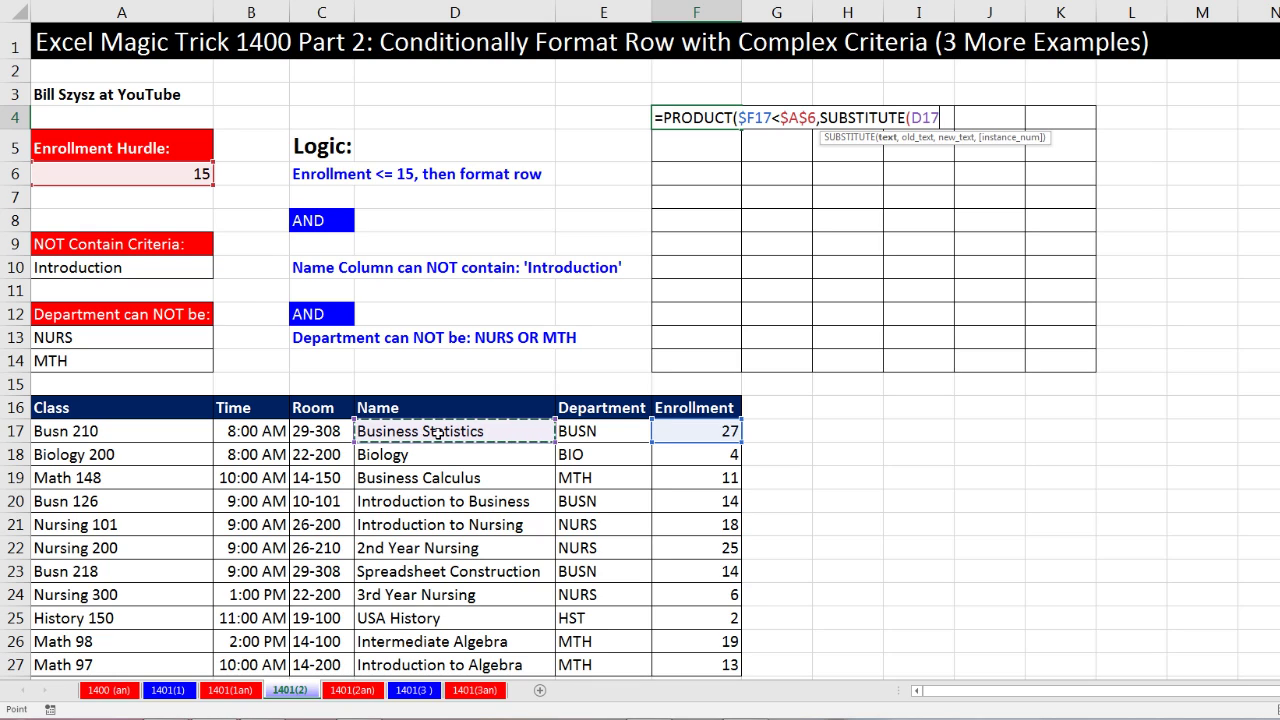
key(F4)
key(F4)
key(F4)
text(,)
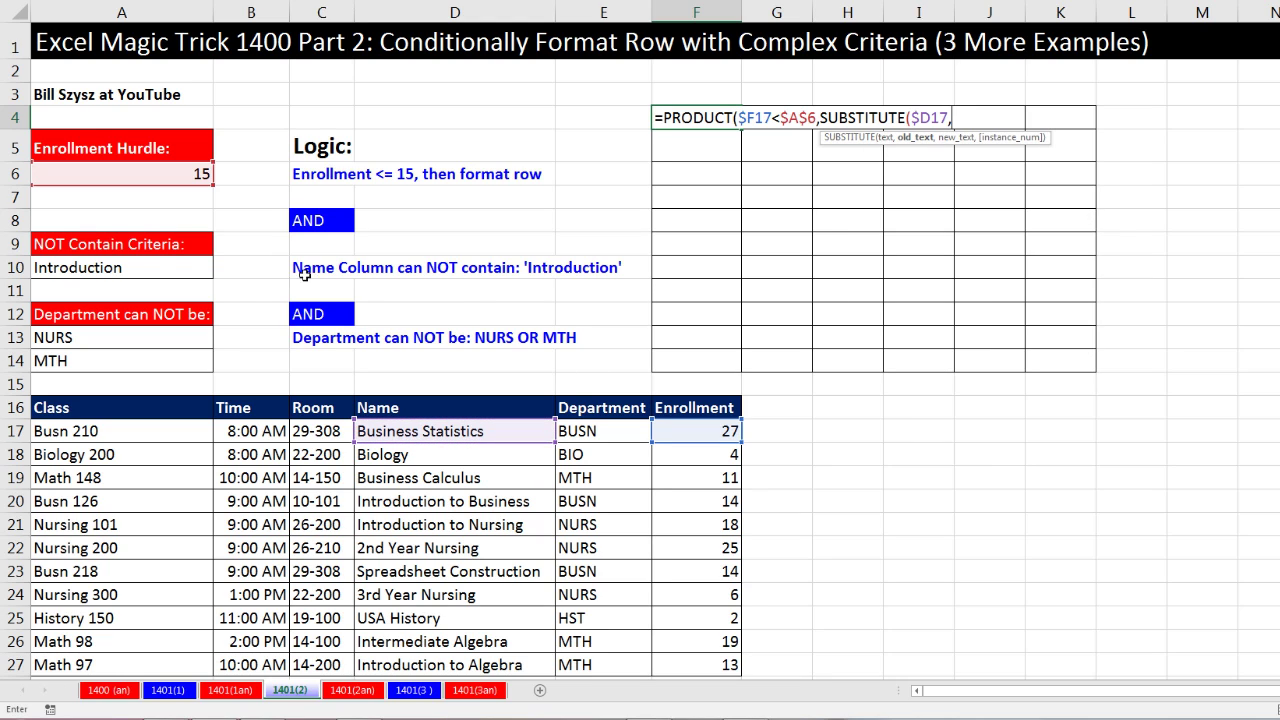
click(120, 268)
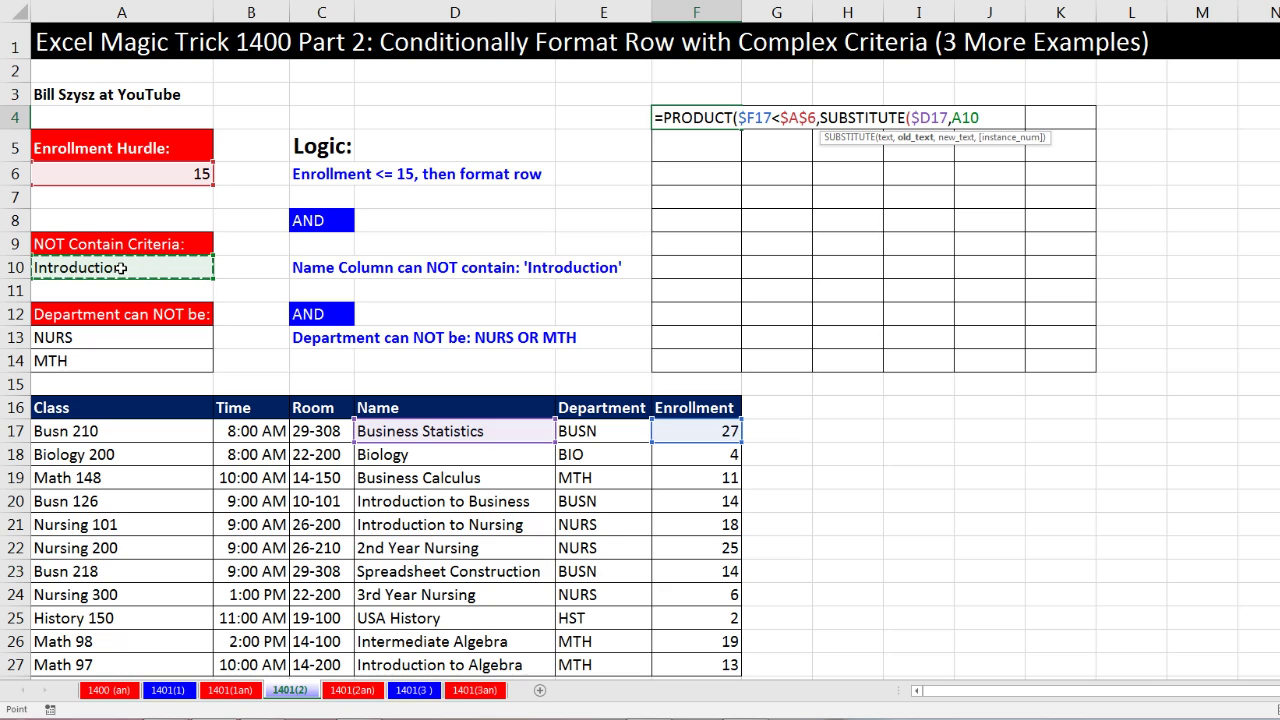
key(F4)
text(,)
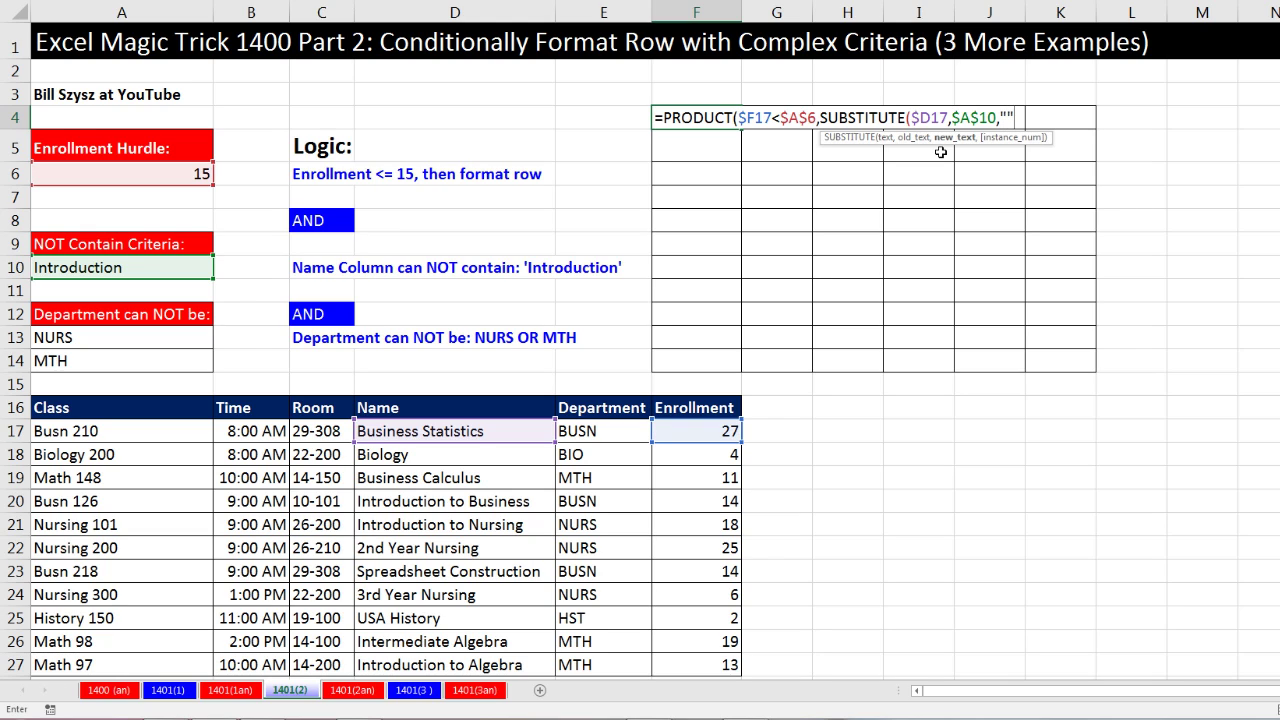
click(918, 138)
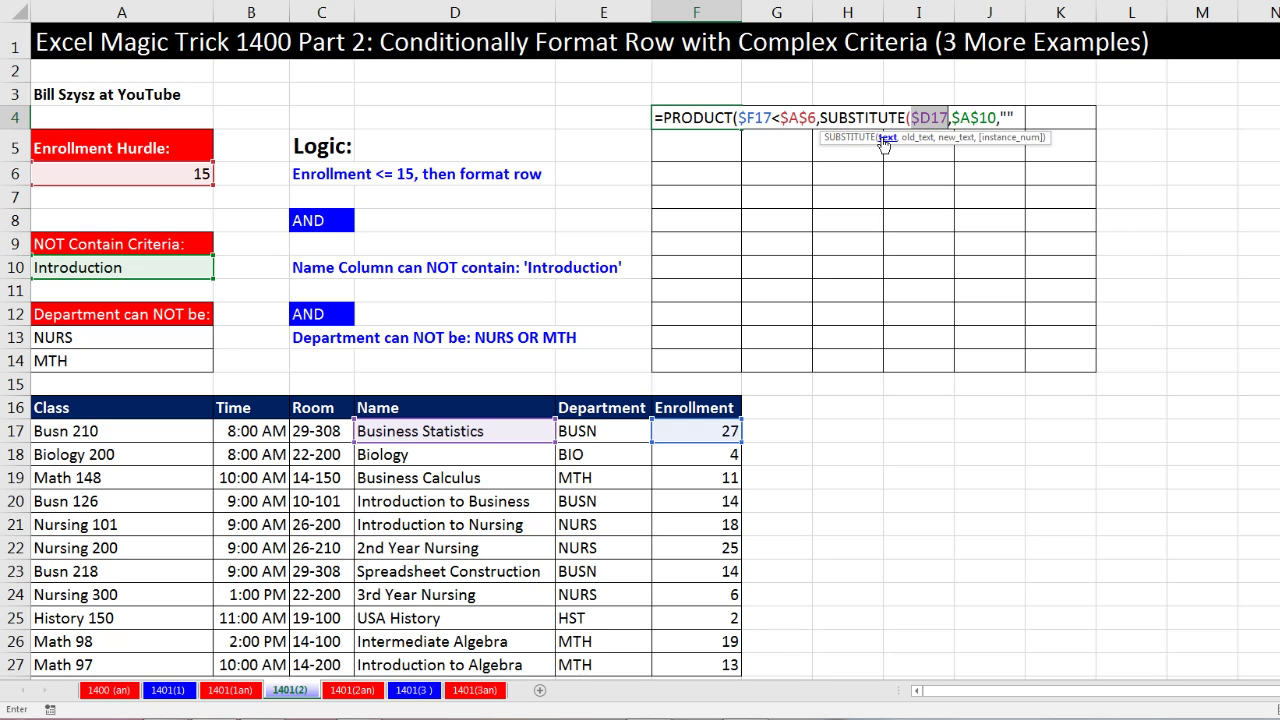
click(951, 137)
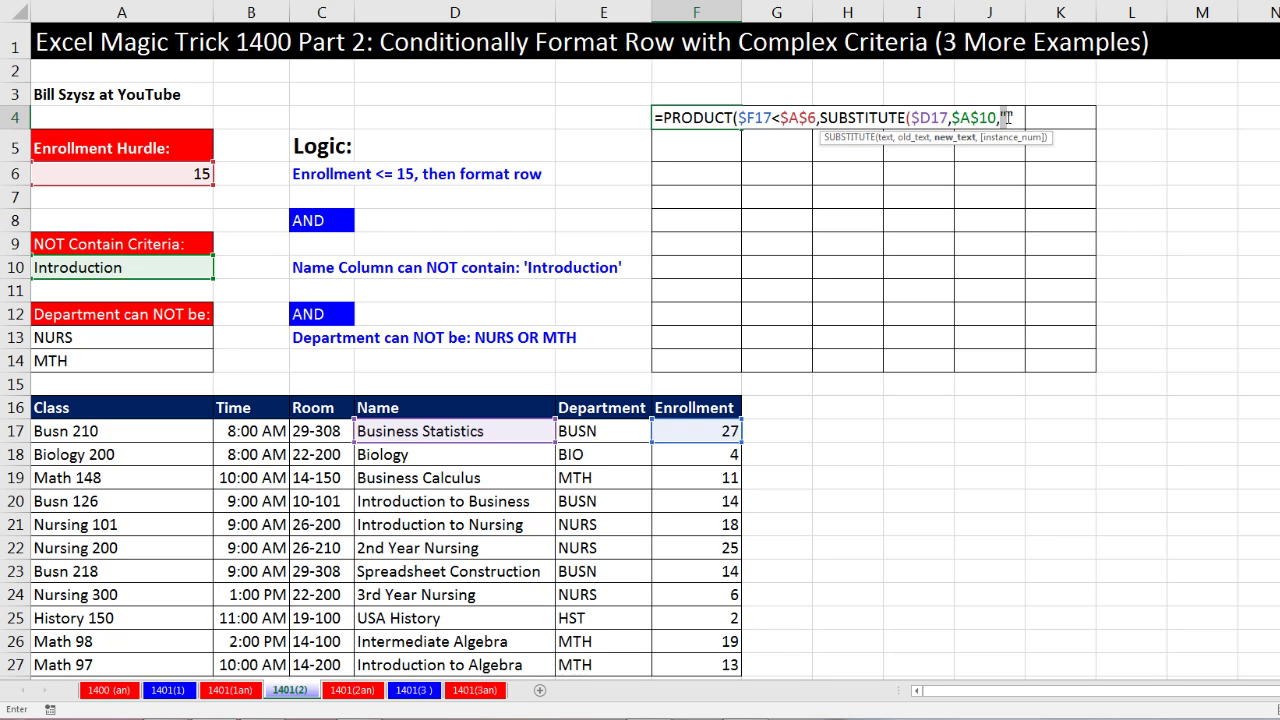
click(1019, 117)
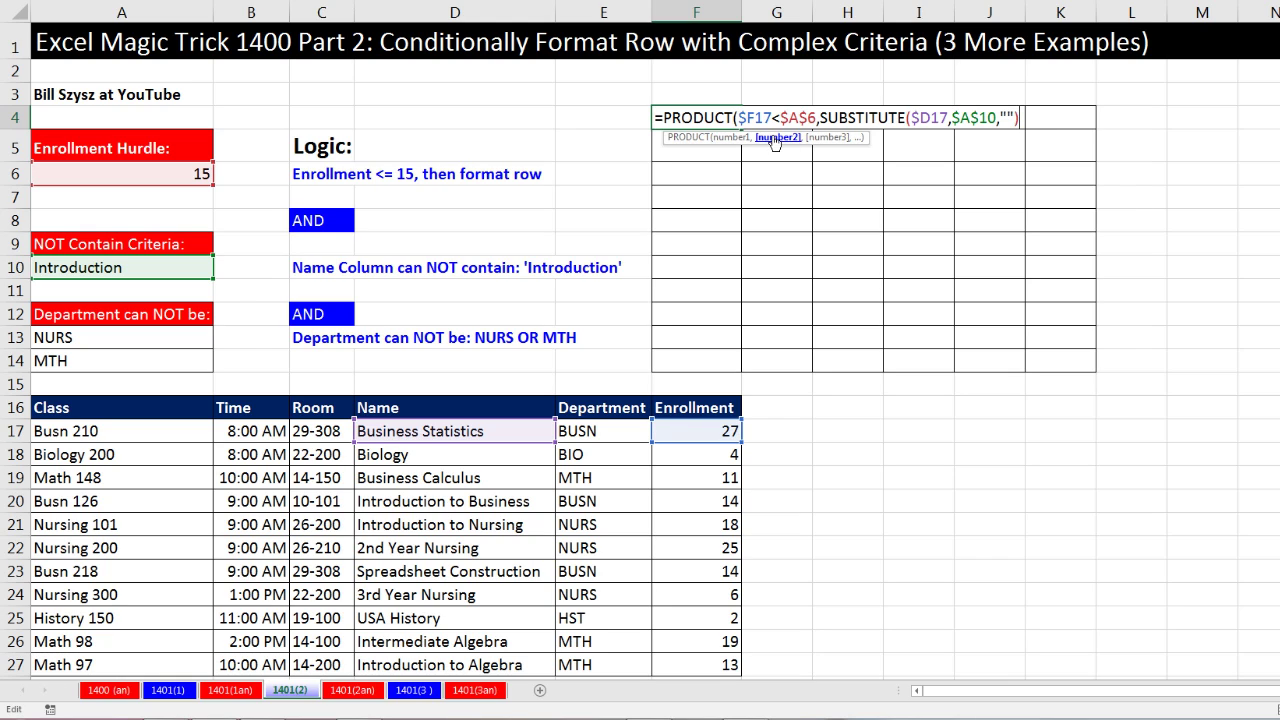
Compare the SUBSTITUTE result with =$D17 so names lacking Introduction return TRUE
click(778, 137)
click(480, 433)
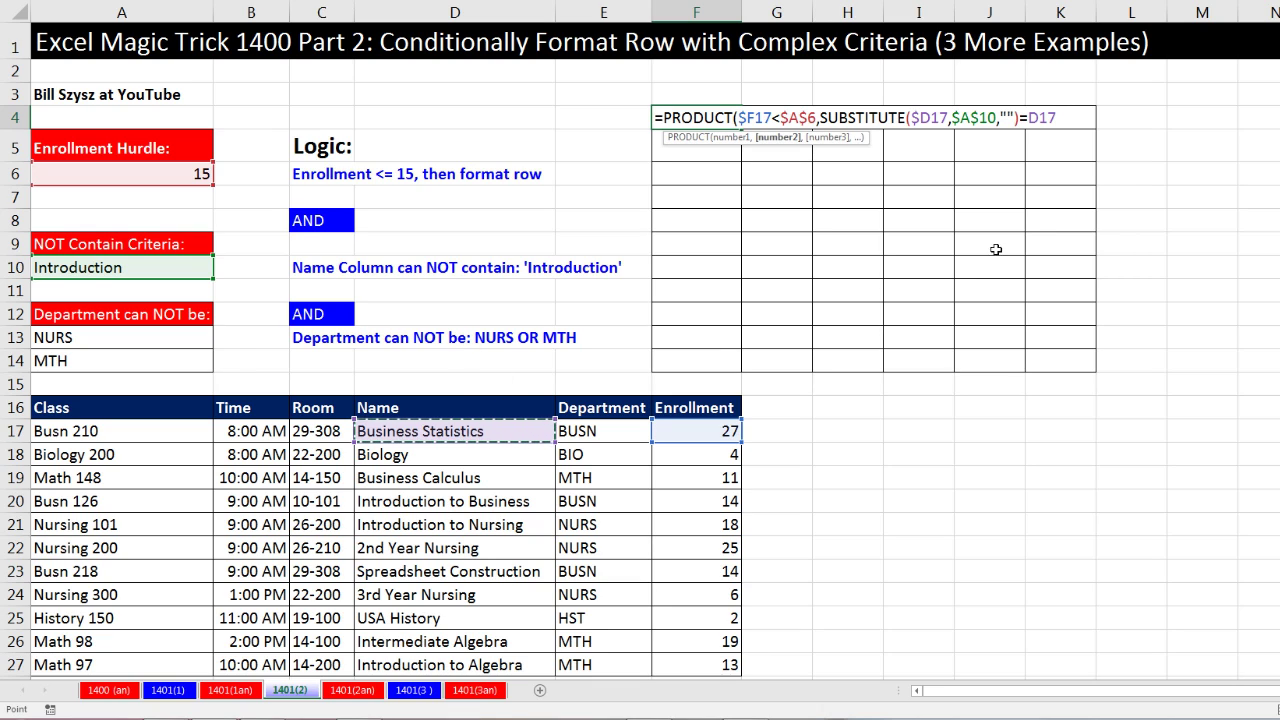
key(F4)
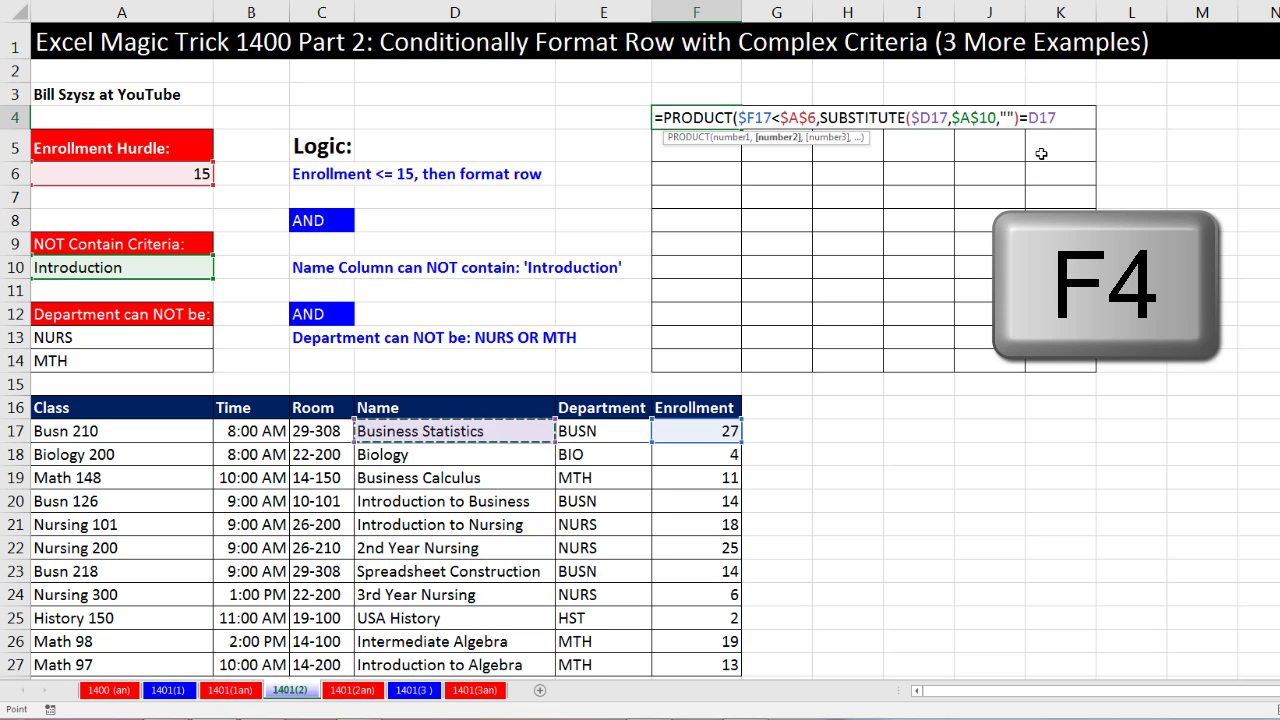
key(F4)
key(F4)
key(F4)
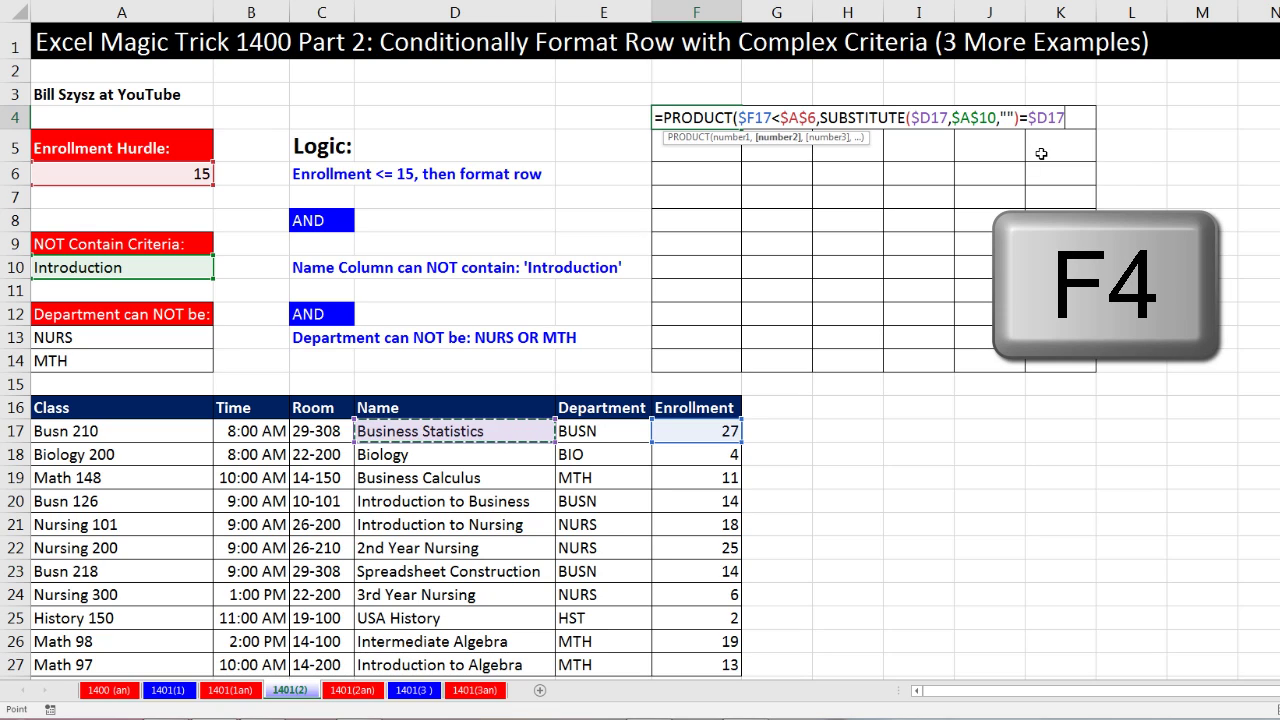
click(790, 138)
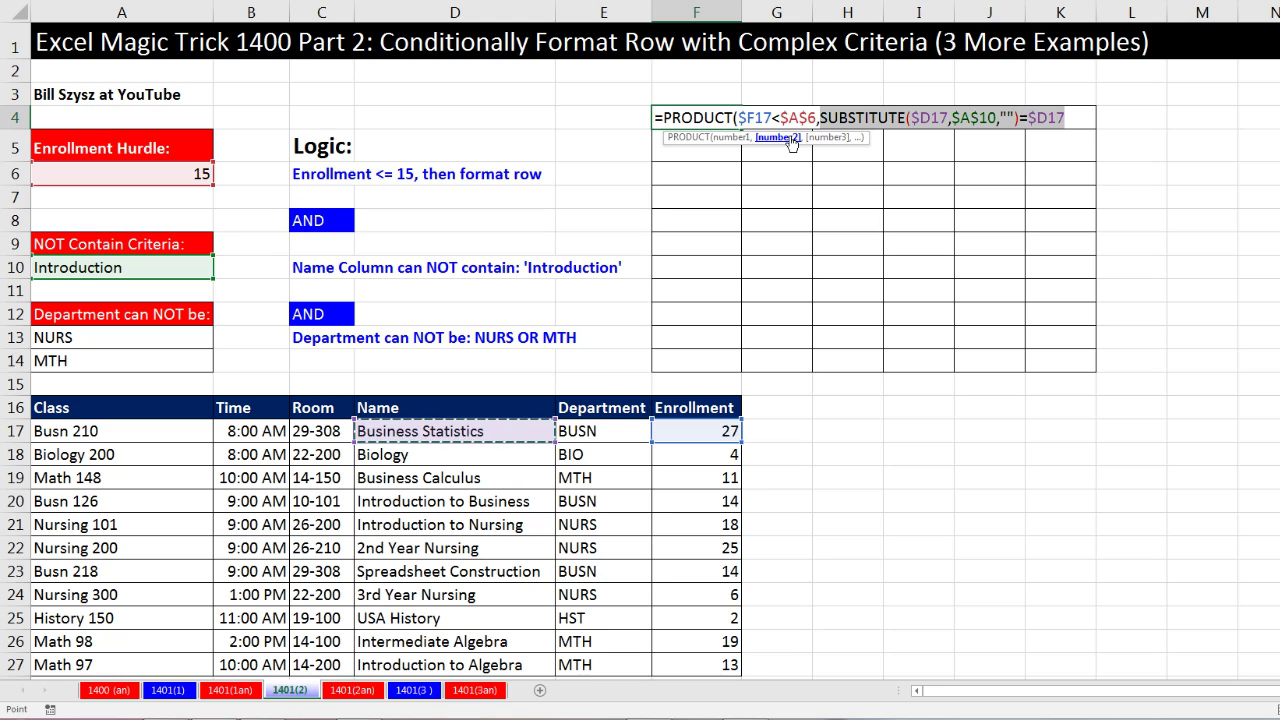
click(1072, 112)
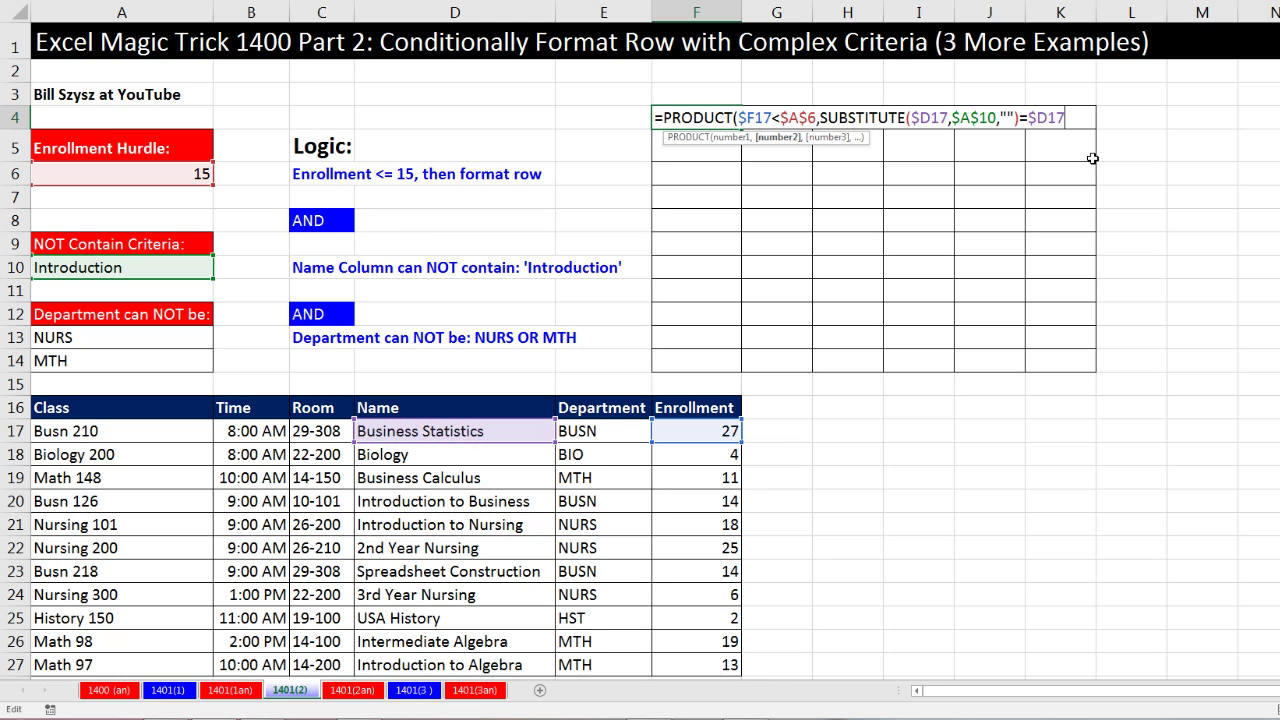
Add the third PRODUCT argument $A$13:$A$14=$E17, preview it with F9, then undo
text(,)
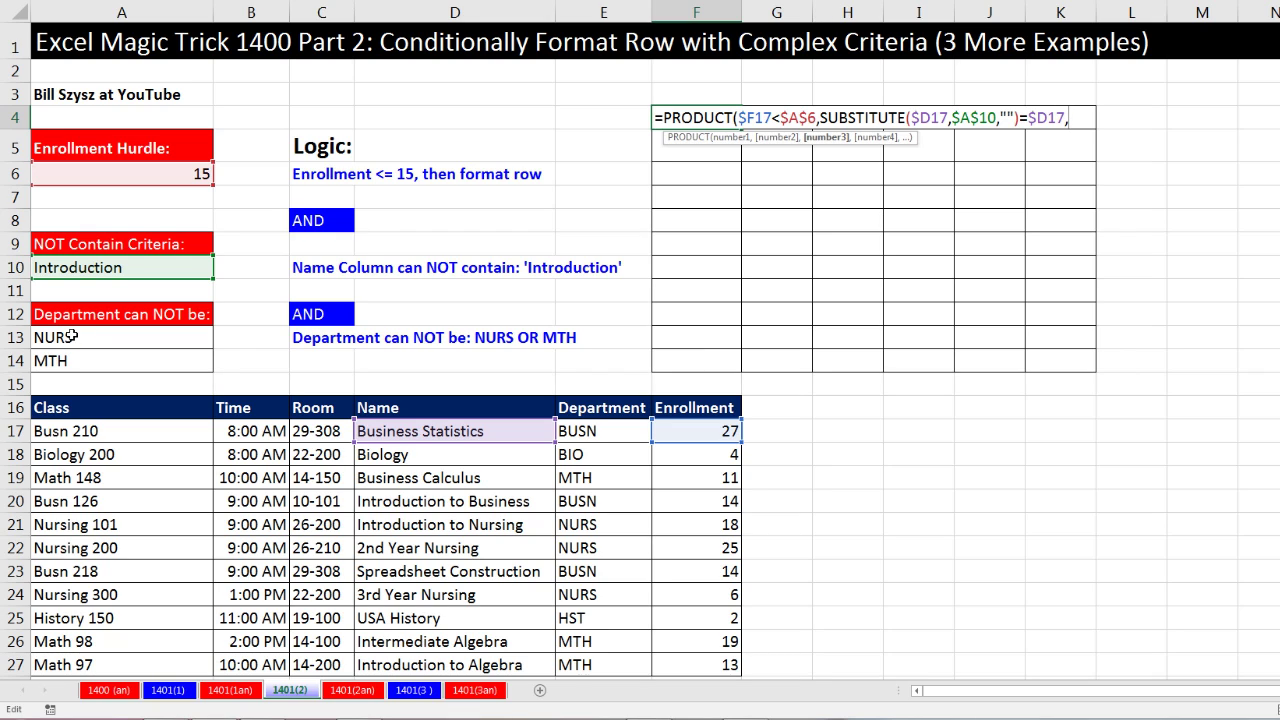
drag(72, 337, 76, 362)
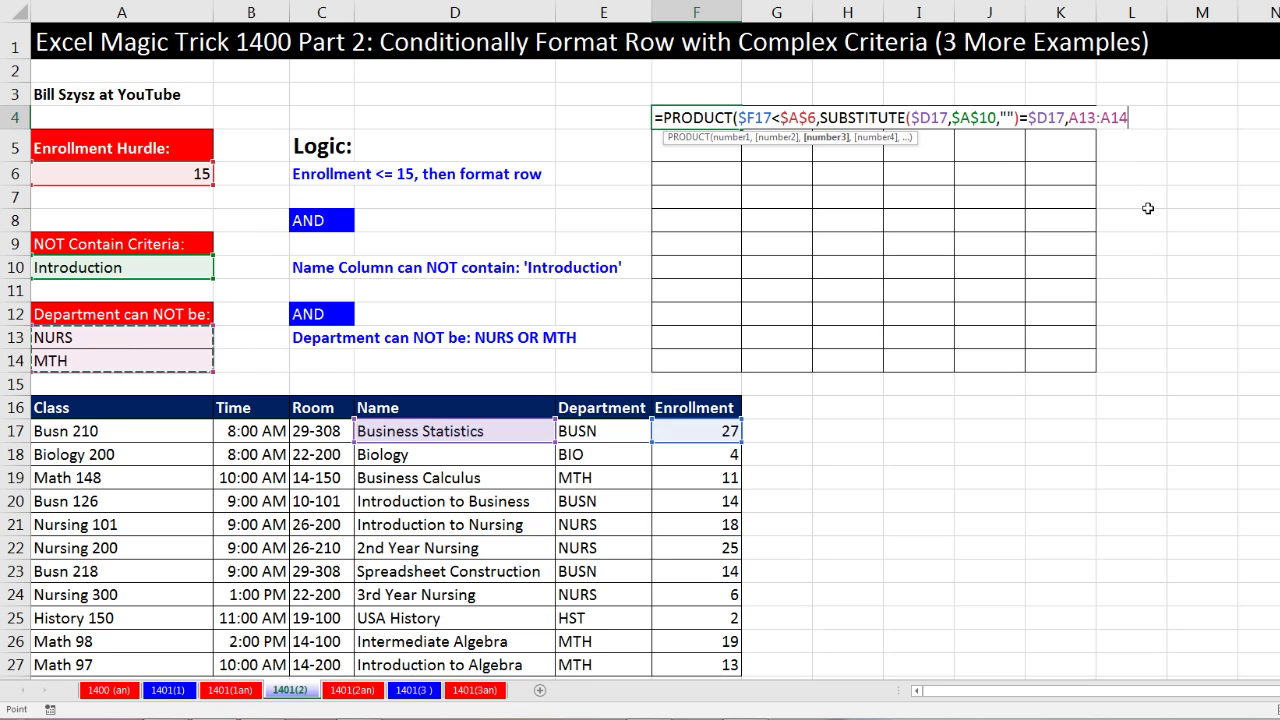
key(F4)
text(=)
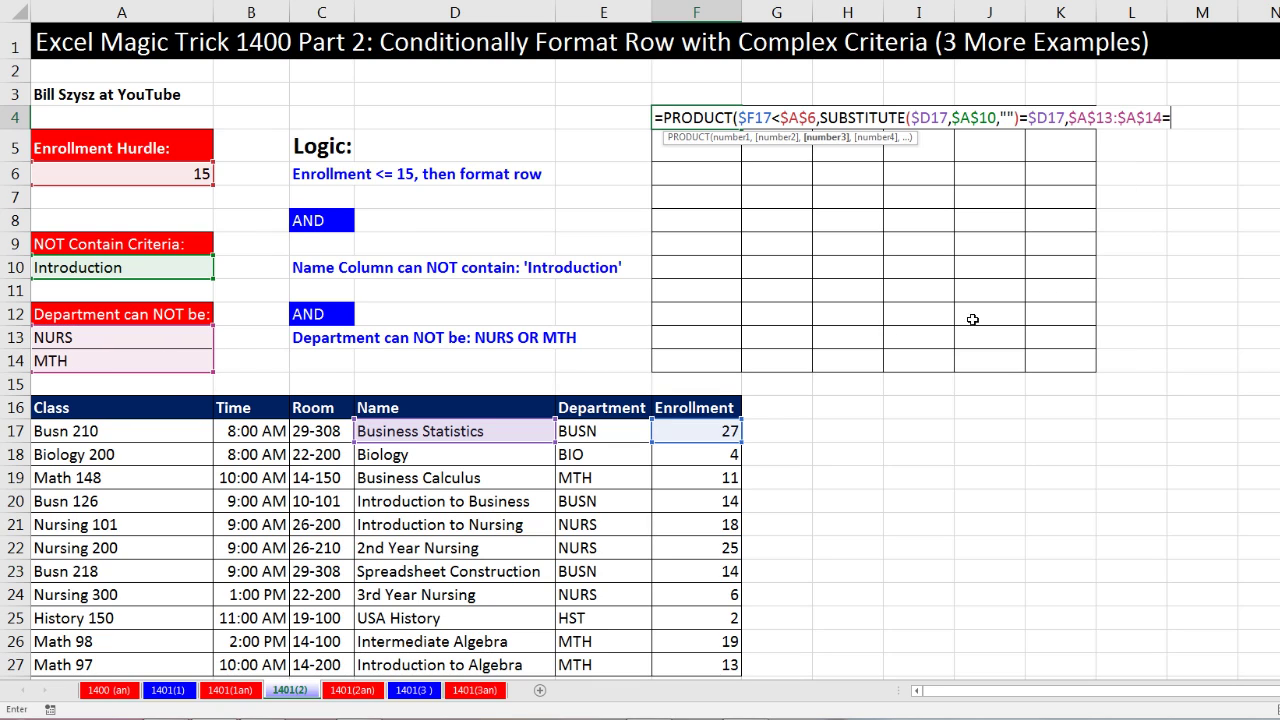
click(613, 430)
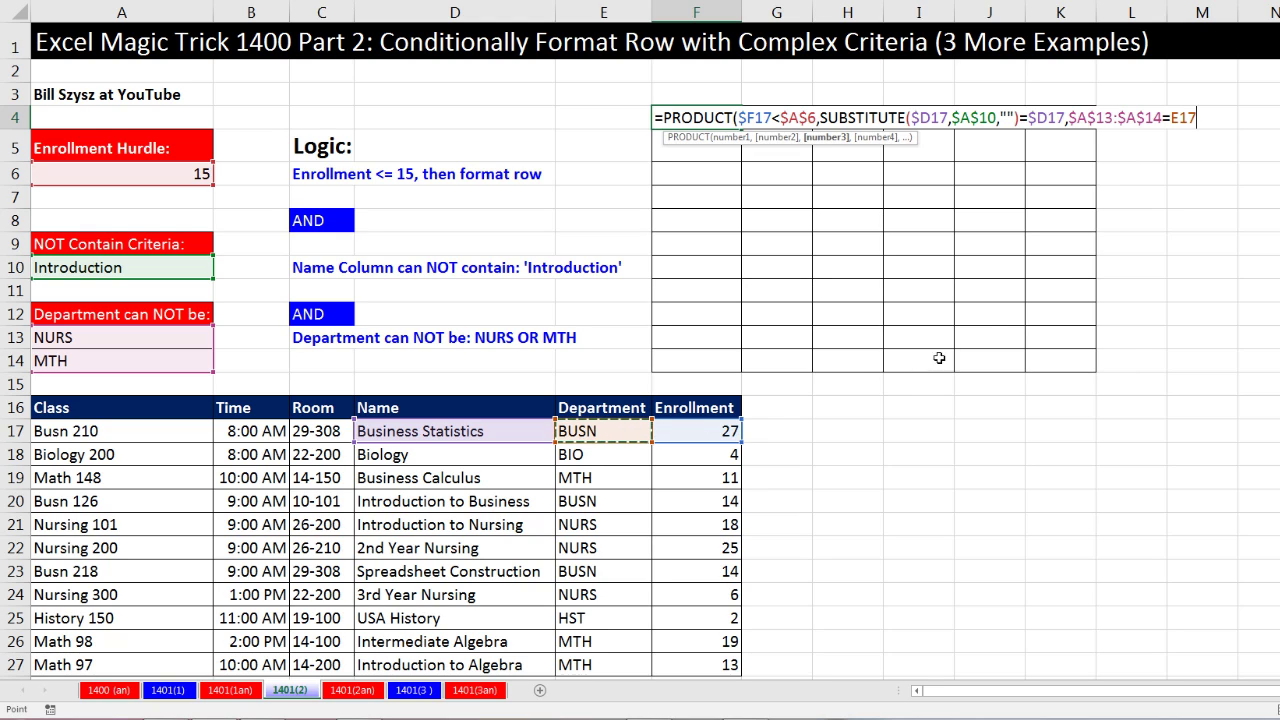
key(F4)
key(F4)
key(F4)
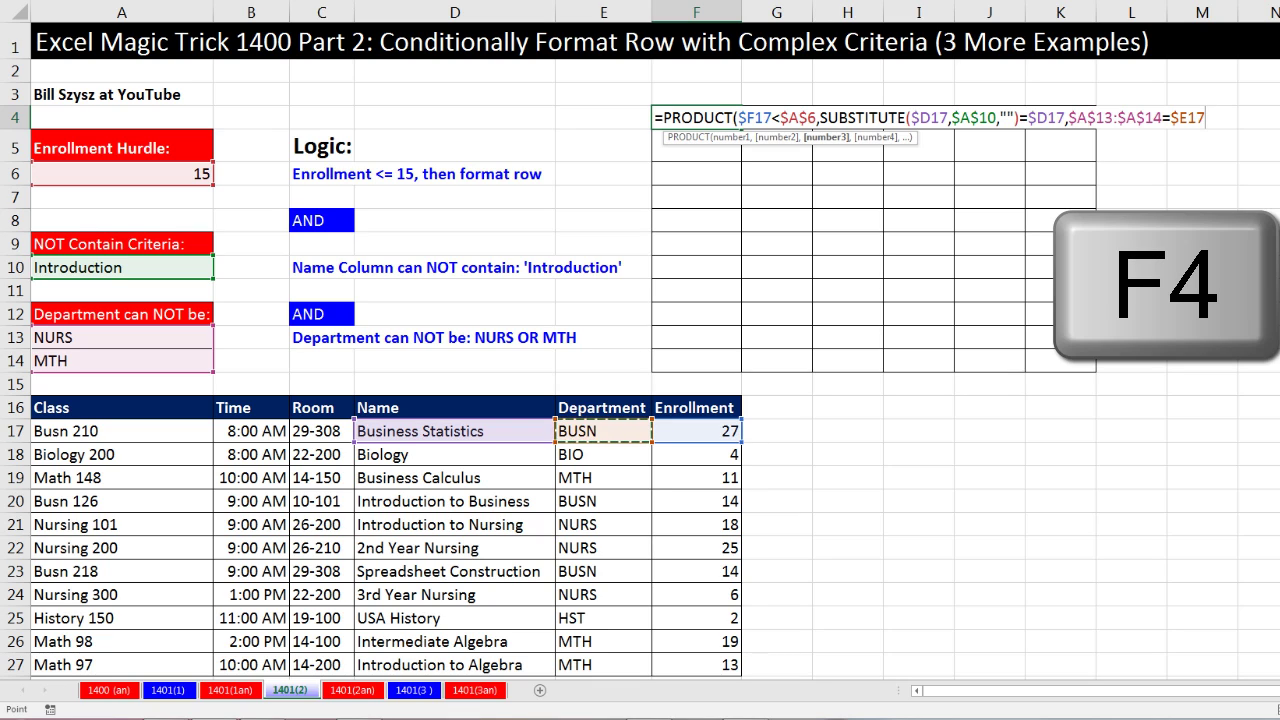
click(829, 137)
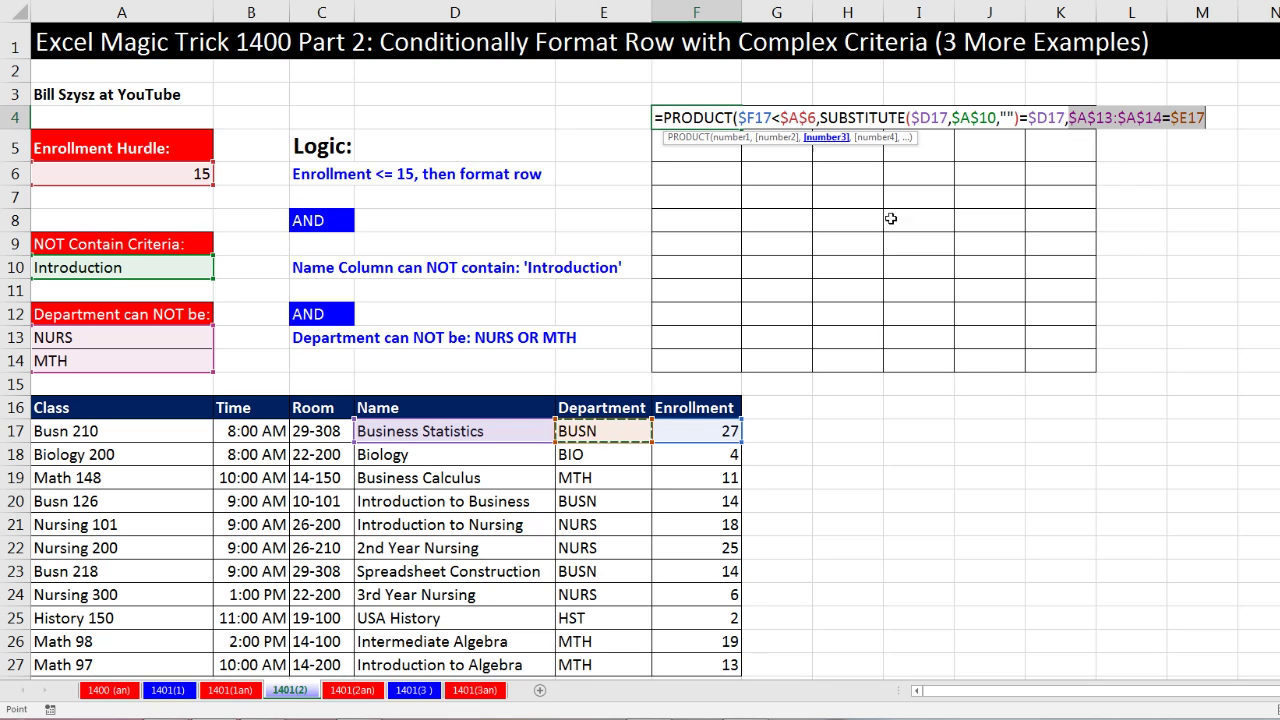
key(F9)
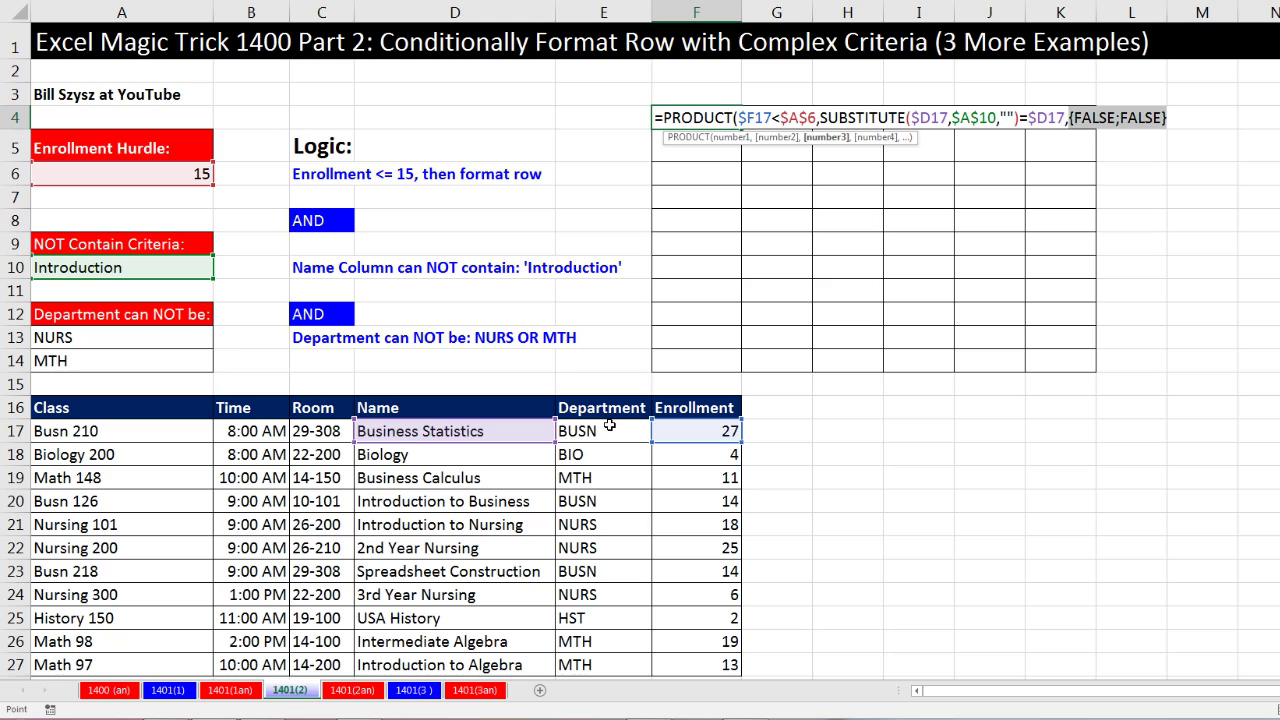
key(ctrl+z)
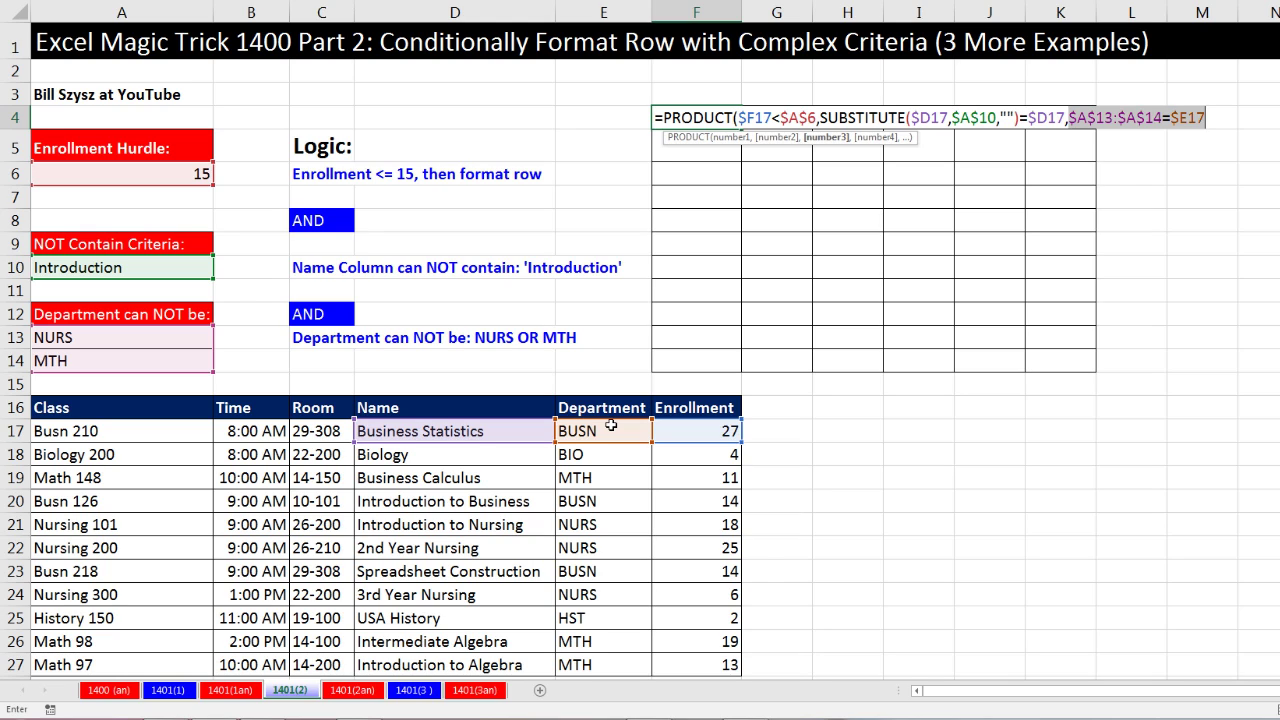
Wrap the department check in NOT(OR(...)) to exclude NURS and MTH
click(1072, 118)
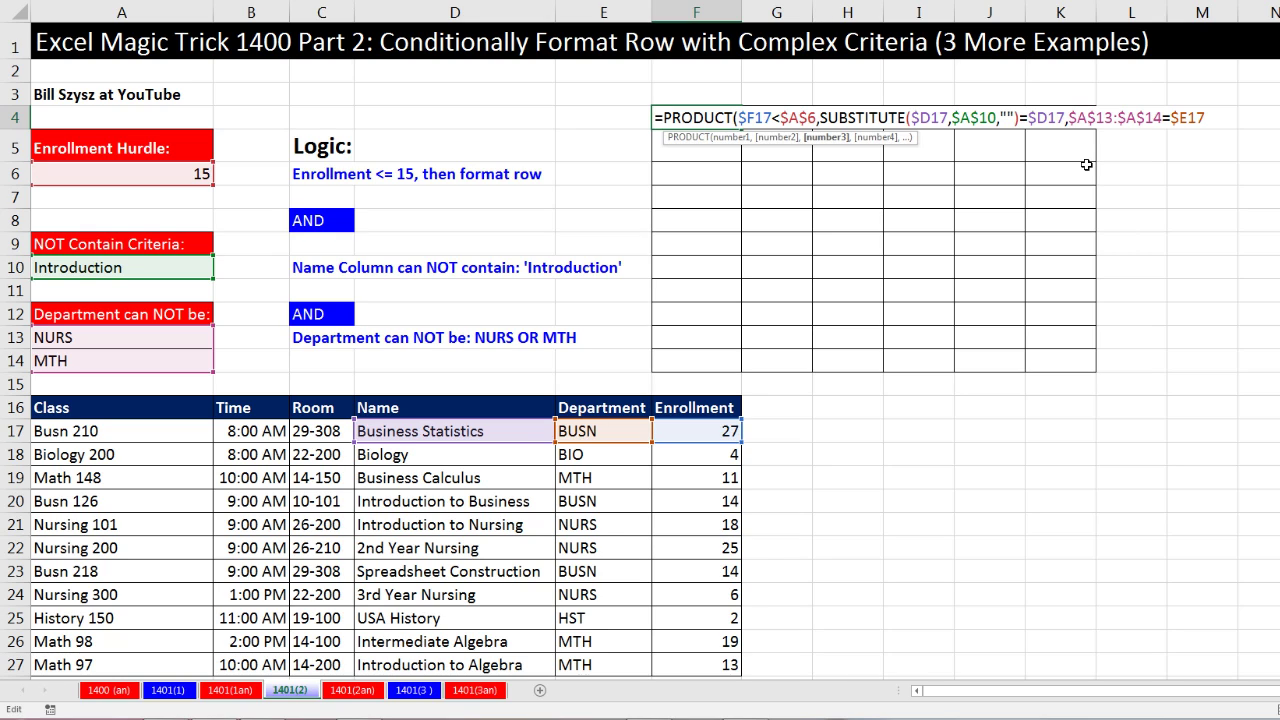
text(or)
key(Tab)
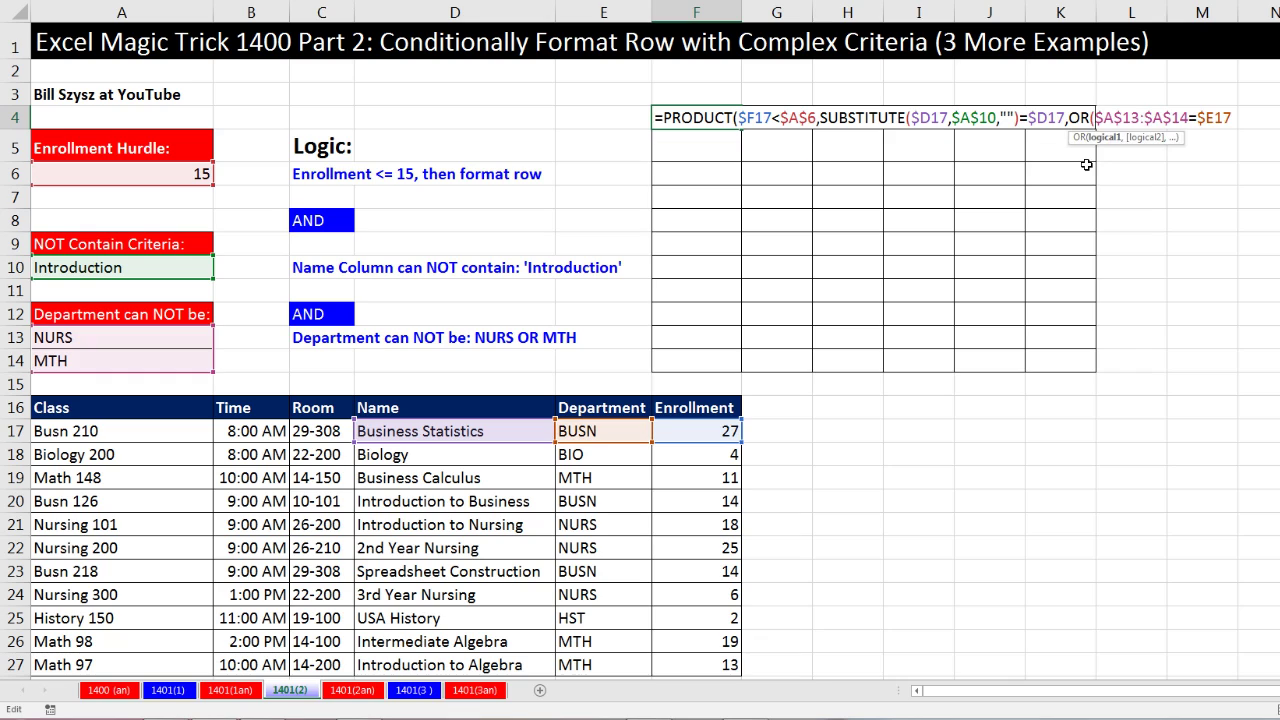
click(1240, 117)
text())
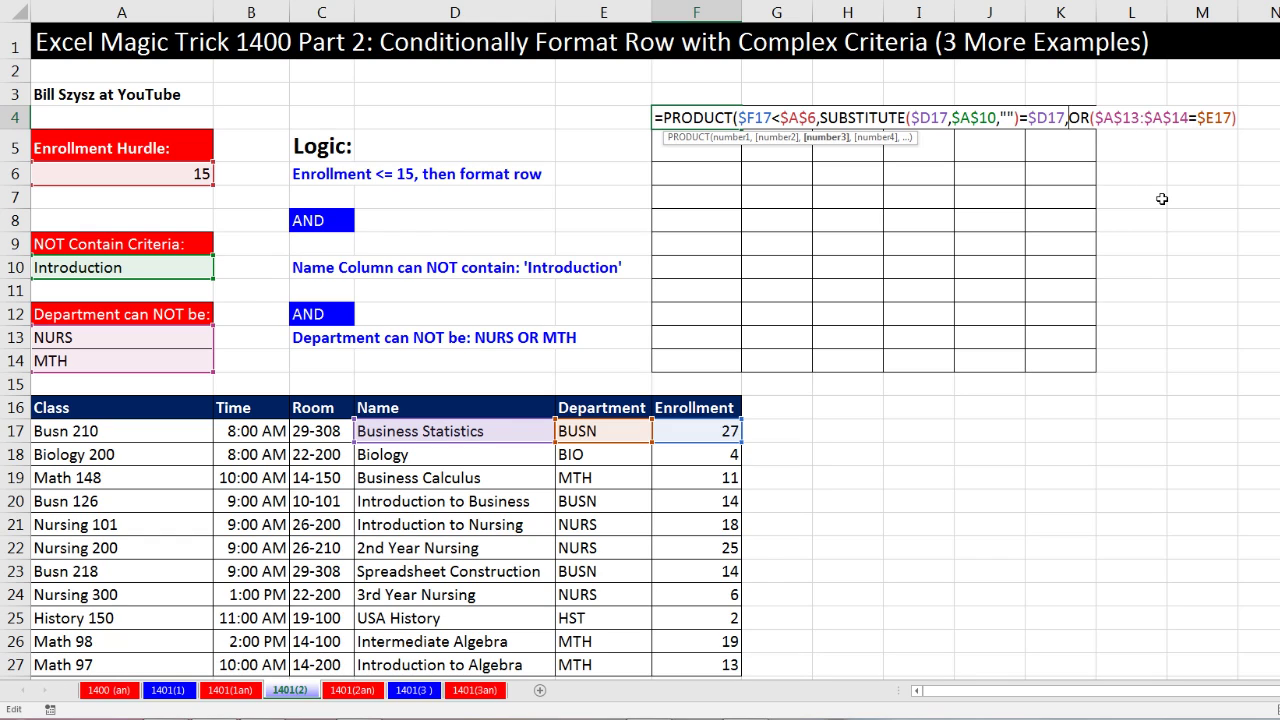
text(not)
key(Tab)
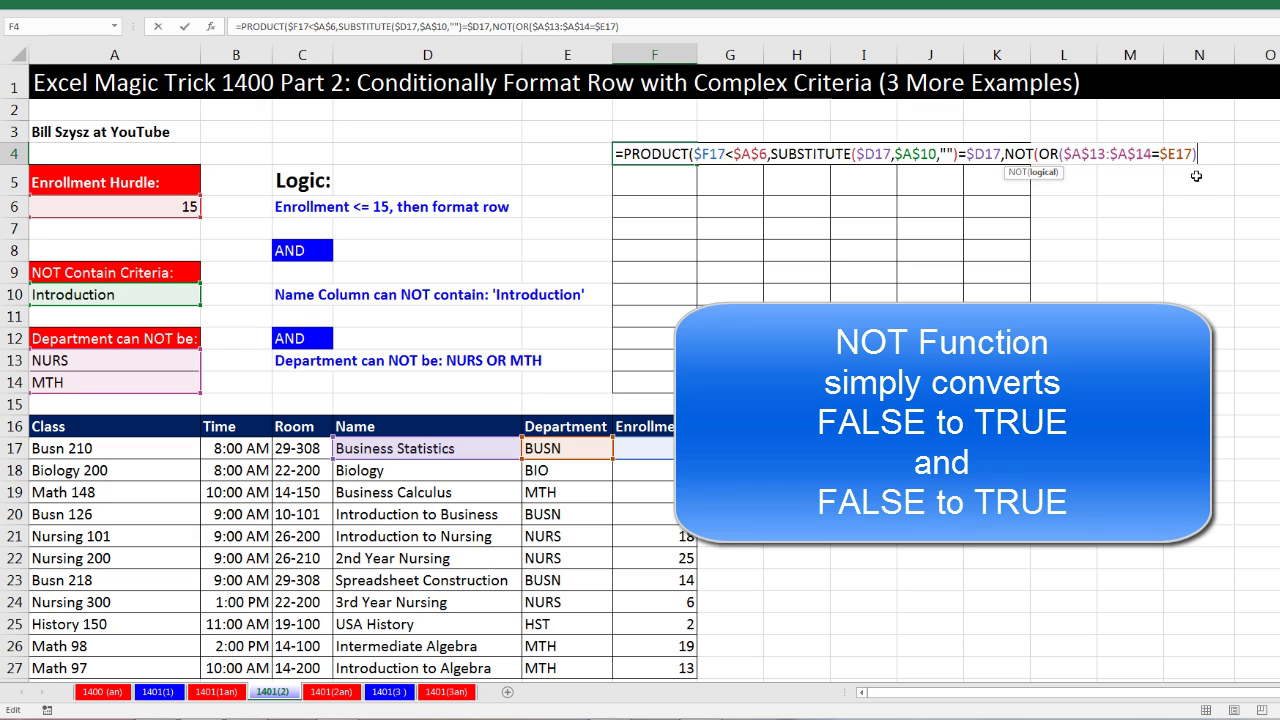
text())
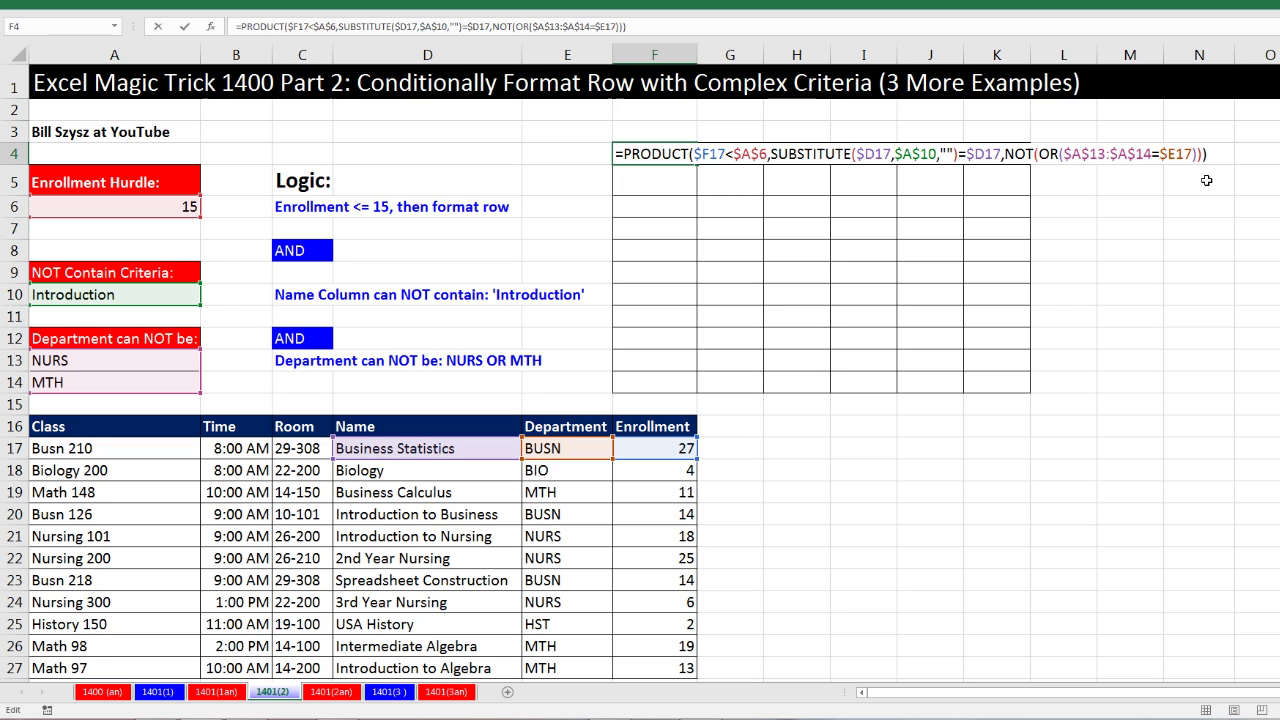
click(1085, 158)
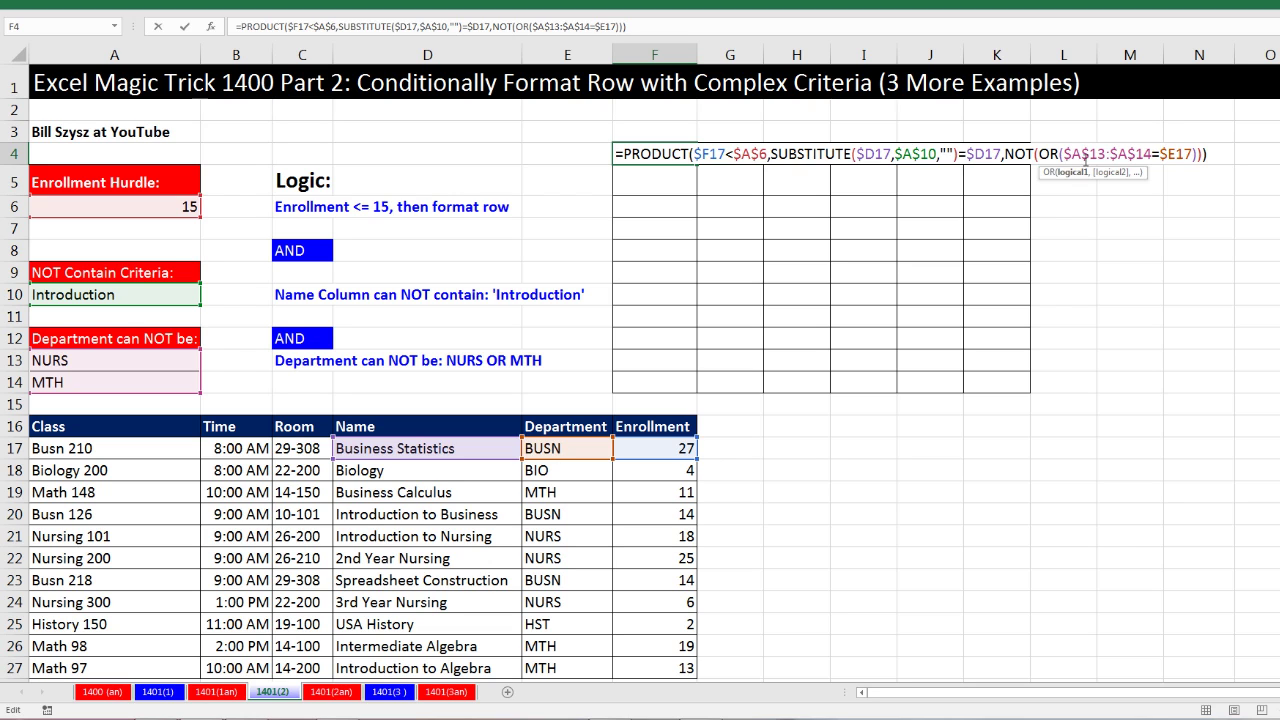
Re-enter the F4 PRODUCT formula with Ctrl+Shift+Enter so it shows 0 instead of #VALUE!
key(Return)
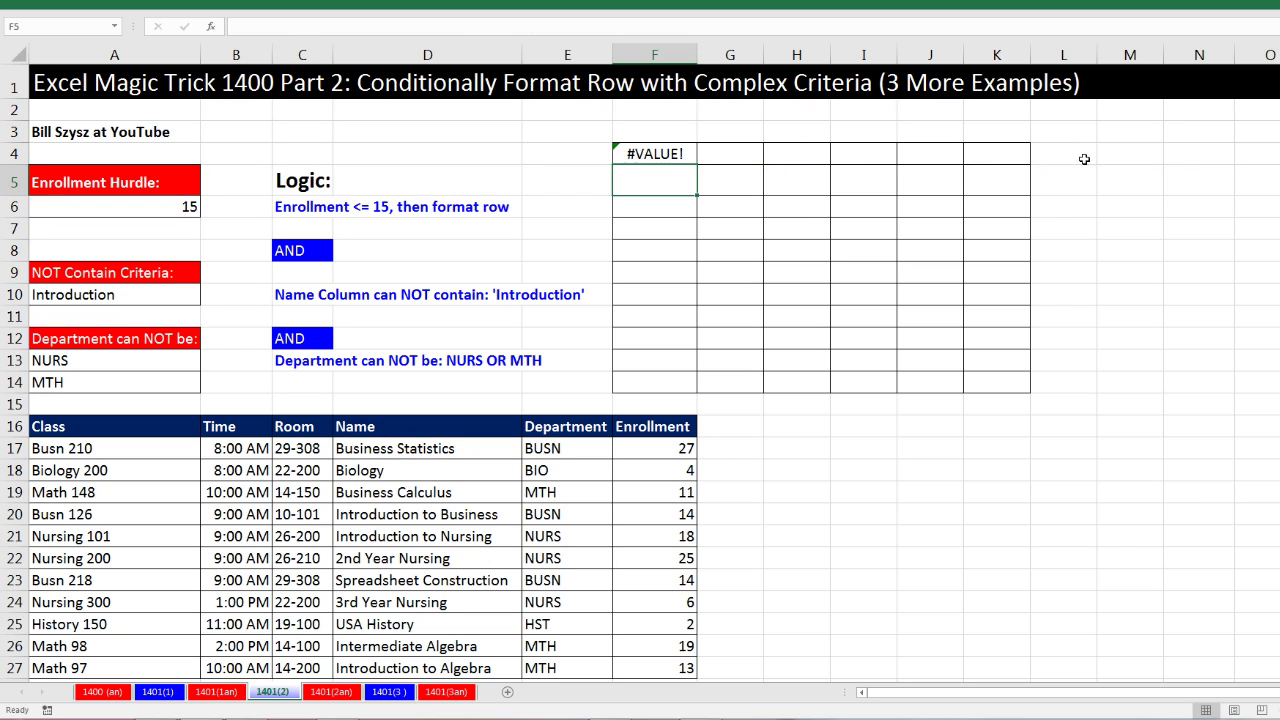
double_click(648, 152)
click(1156, 158)
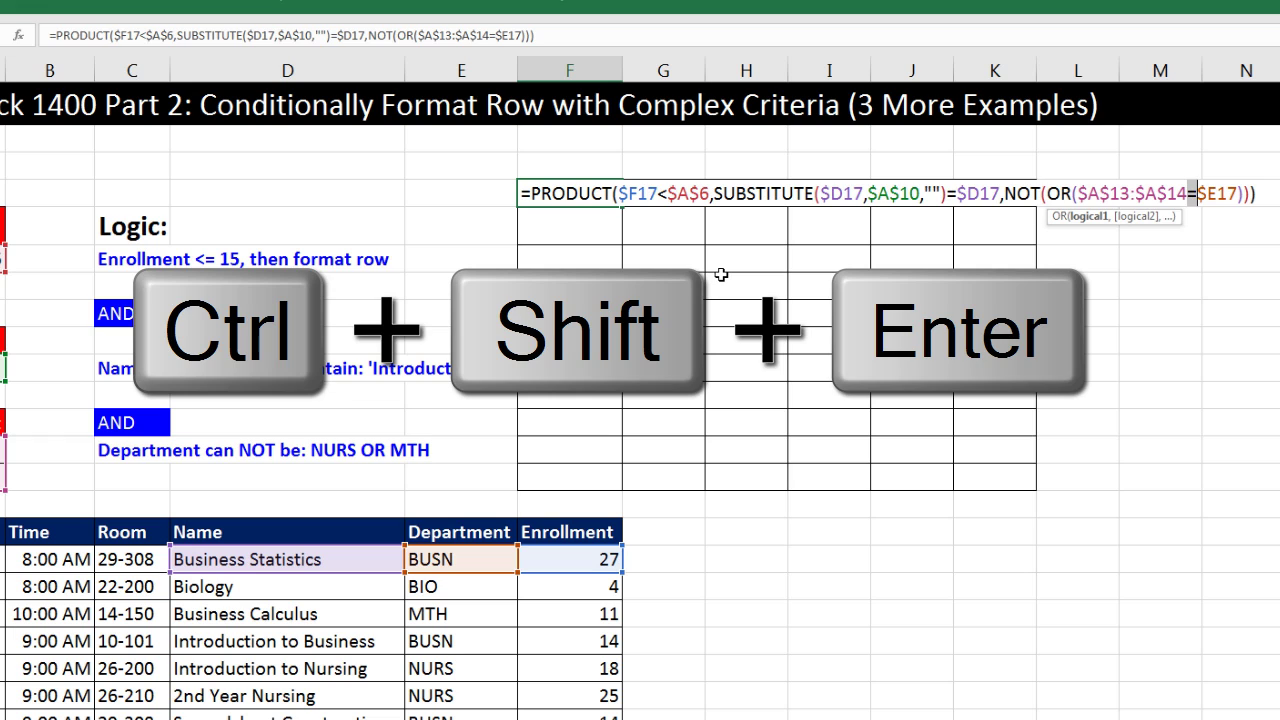
key(ctrl+shift+Return)
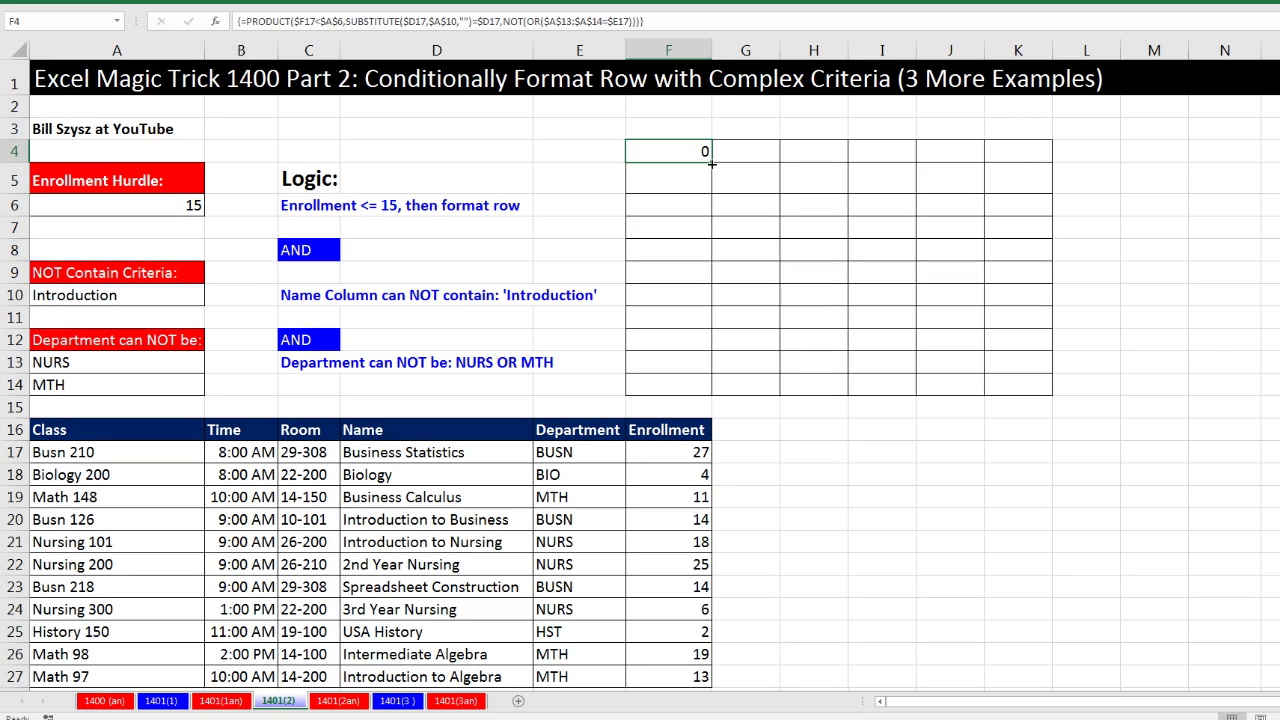
Fill the array test formula across F4:K4 and down to row 14, re-committing K14 as an array
drag(1207, 412, 1279, 416)
drag(1003, 164, 1058, 172)
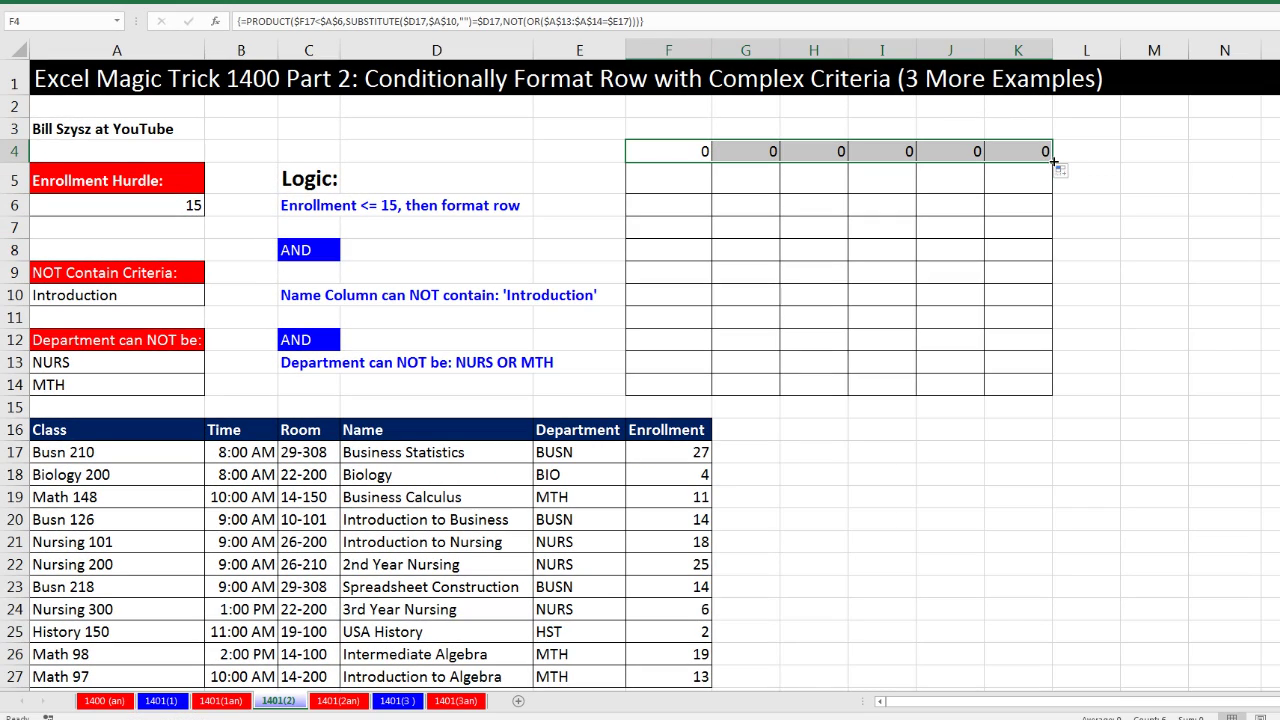
drag(1061, 227, 1045, 388)
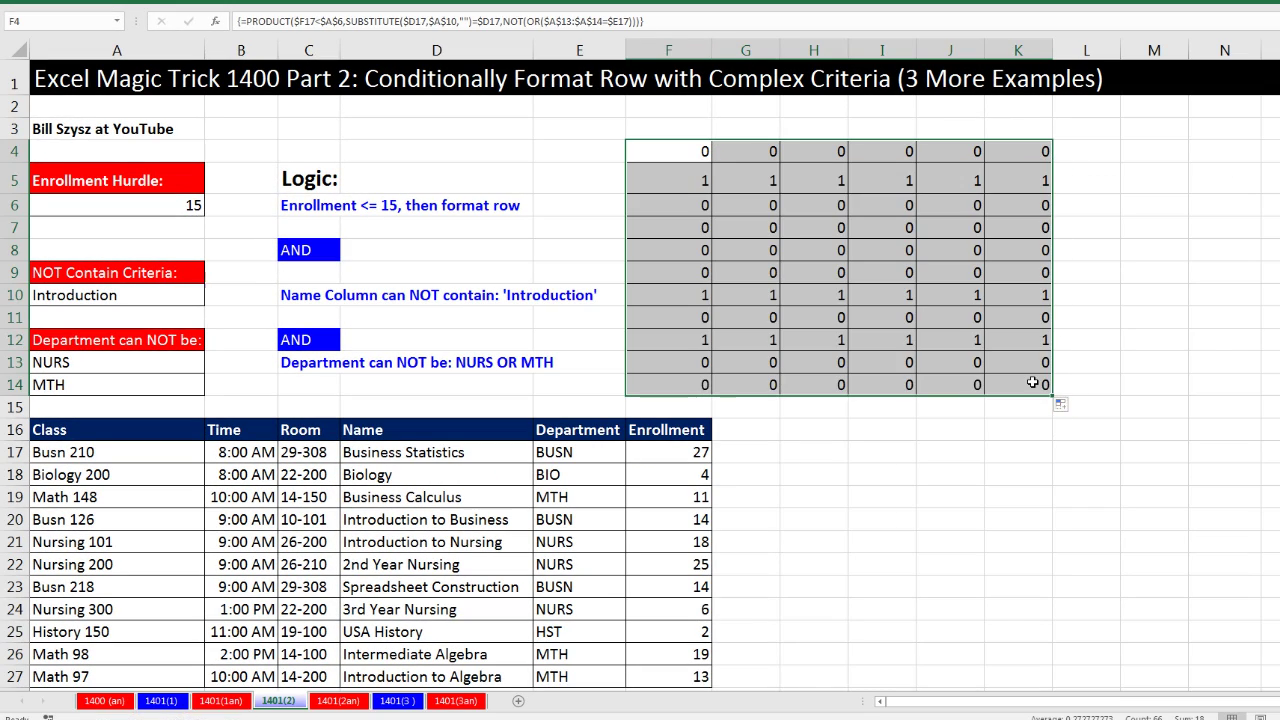
click(1033, 384)
key(F2)
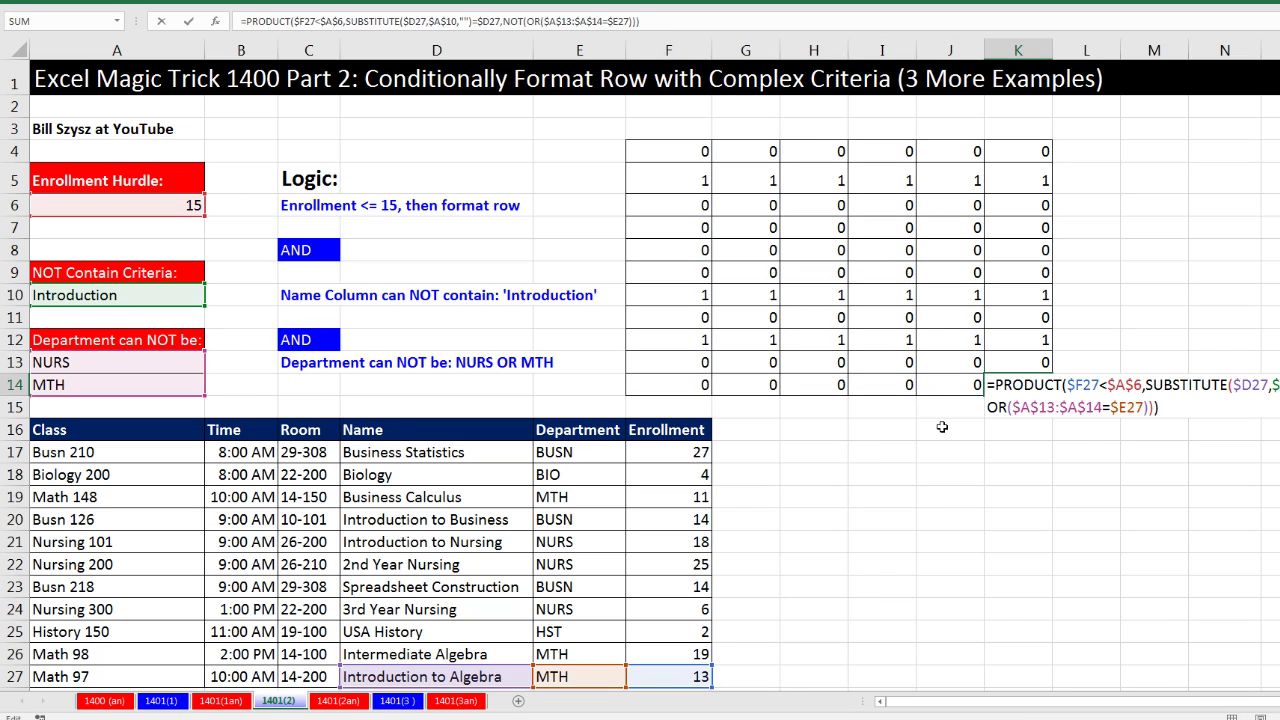
key(ctrl+shift+Return)
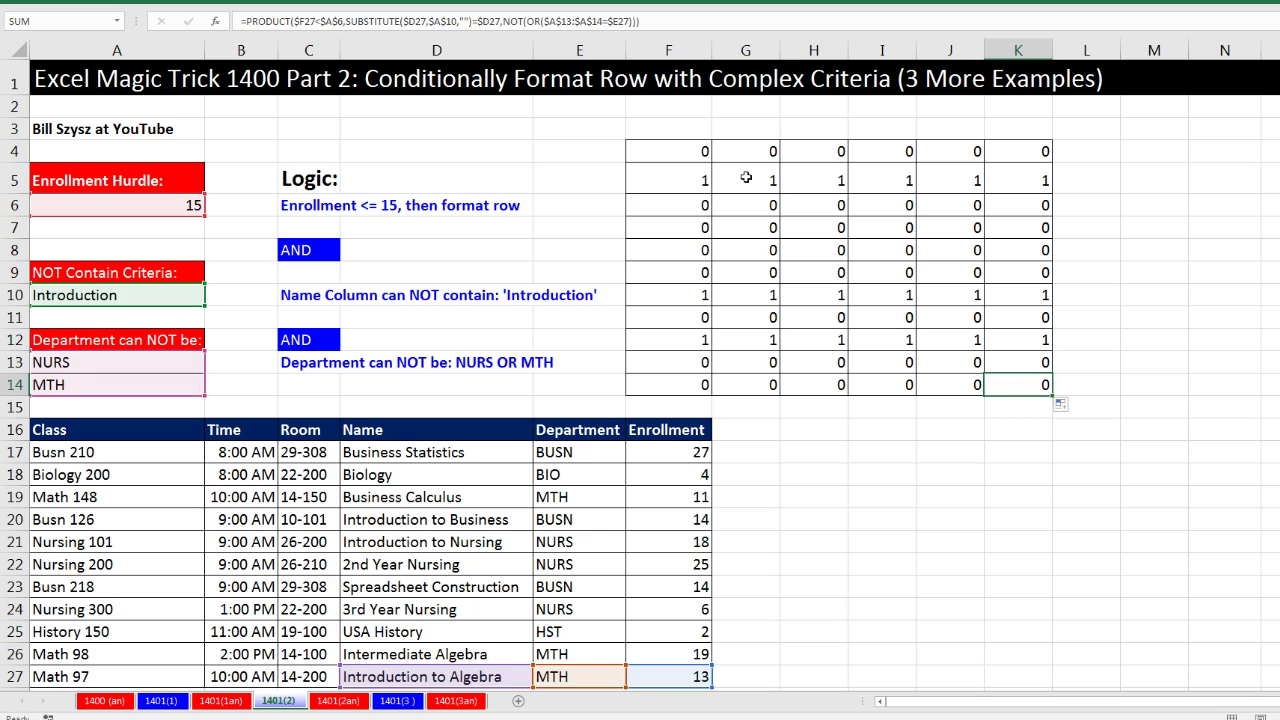
click(700, 148)
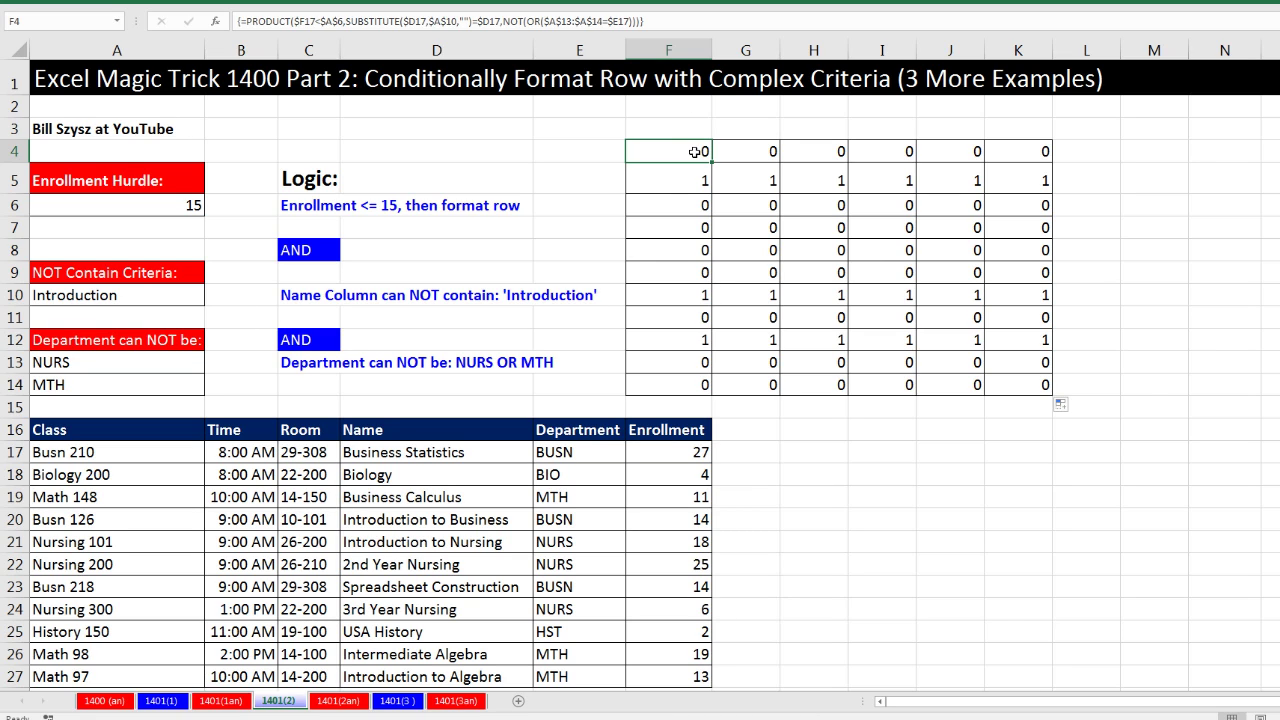
key(F2)
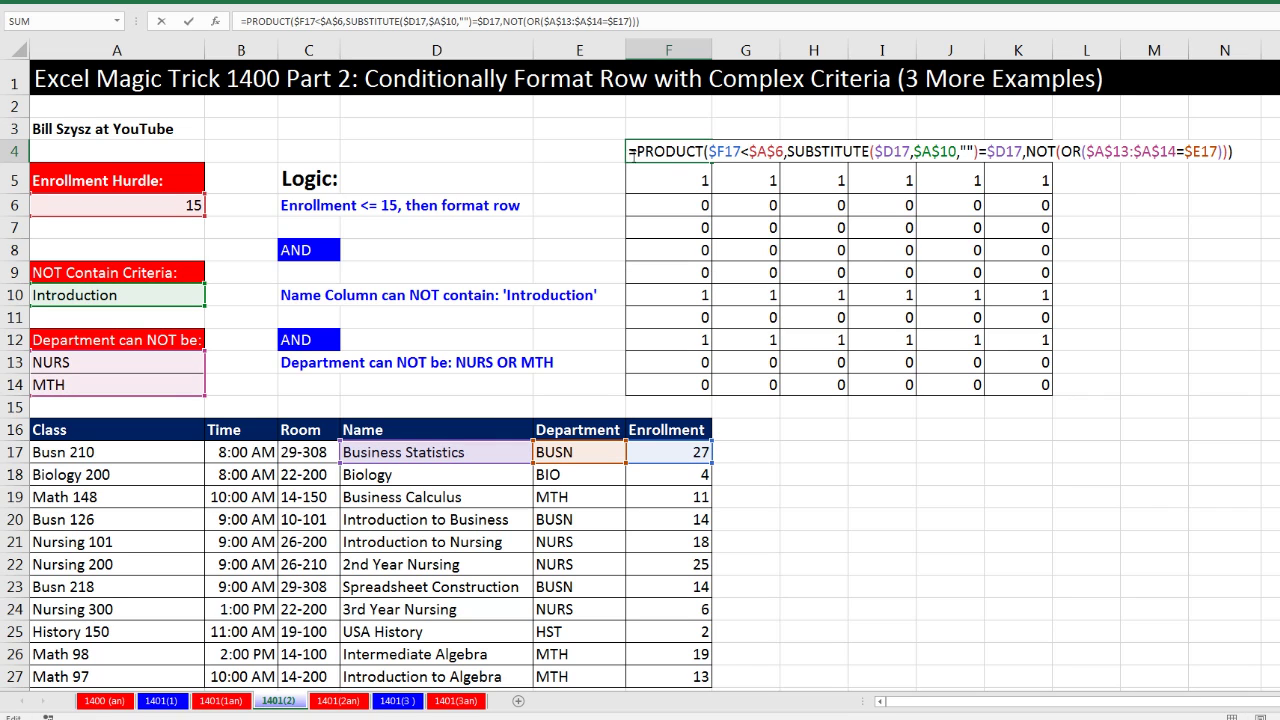
drag(628, 152, 1261, 160)
key(ctrl+c)
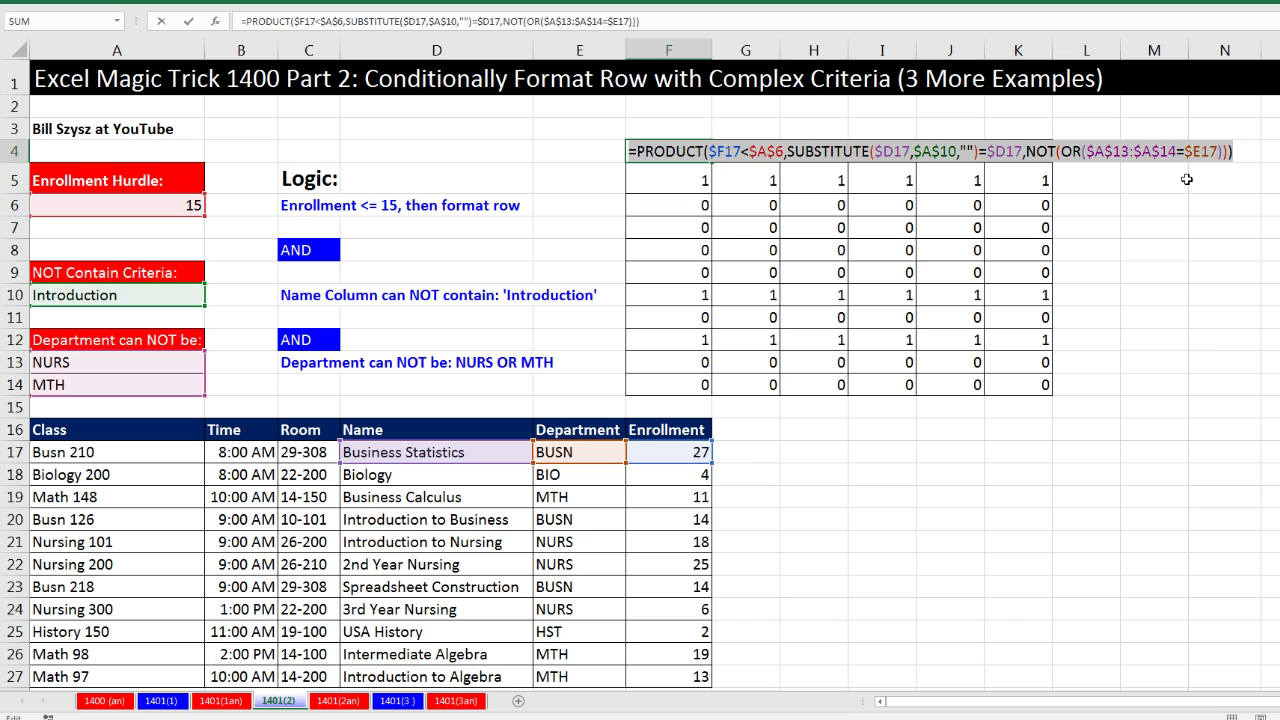
key(Escape)
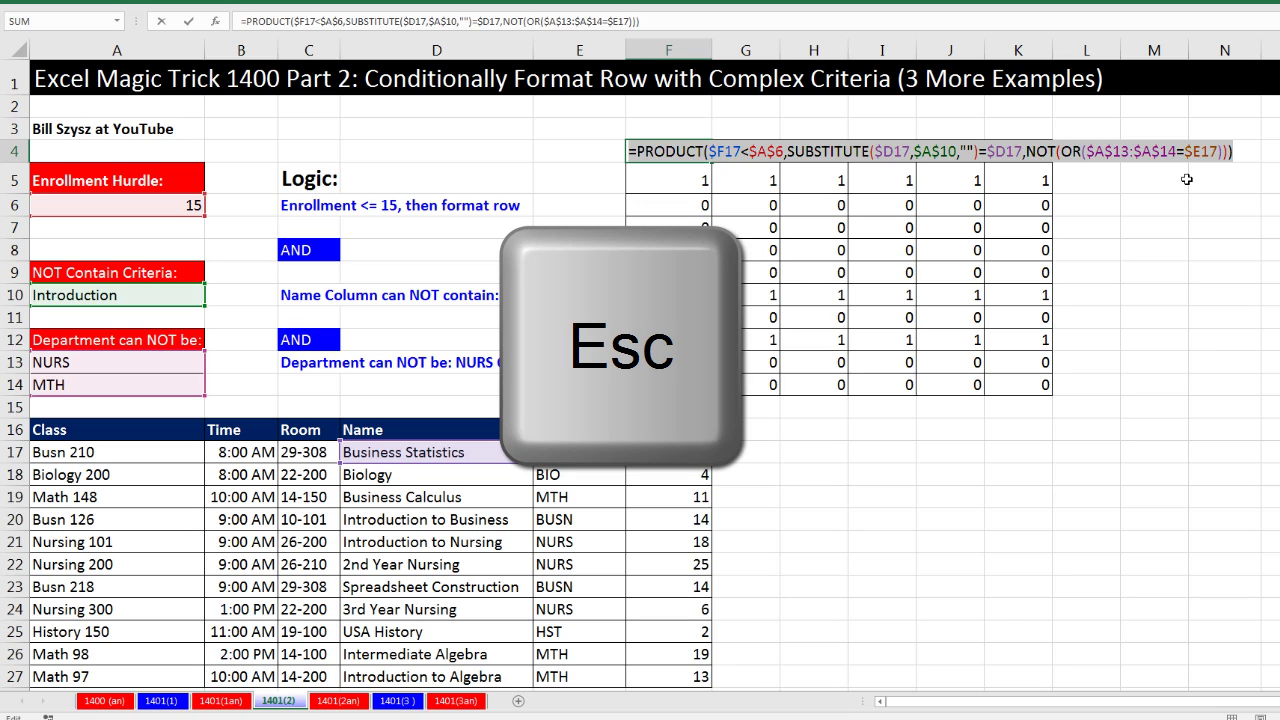
key(Escape)
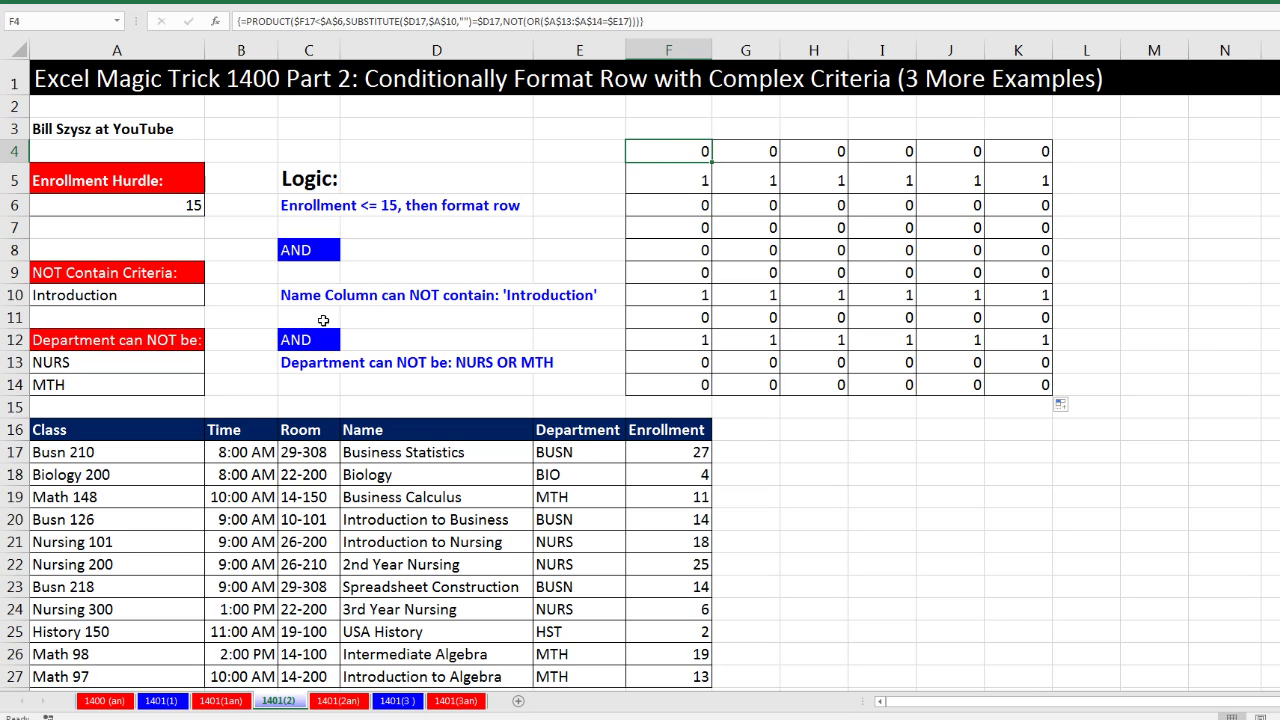
Select class rows A17:F27 and start a new formula rule using the pasted PRODUCT test formula
mouse_move(138, 452)
mouse_down()
mouse_move(540, 590)
mouse_move(600, 655)
mouse_move(700, 680)
mouse_up()
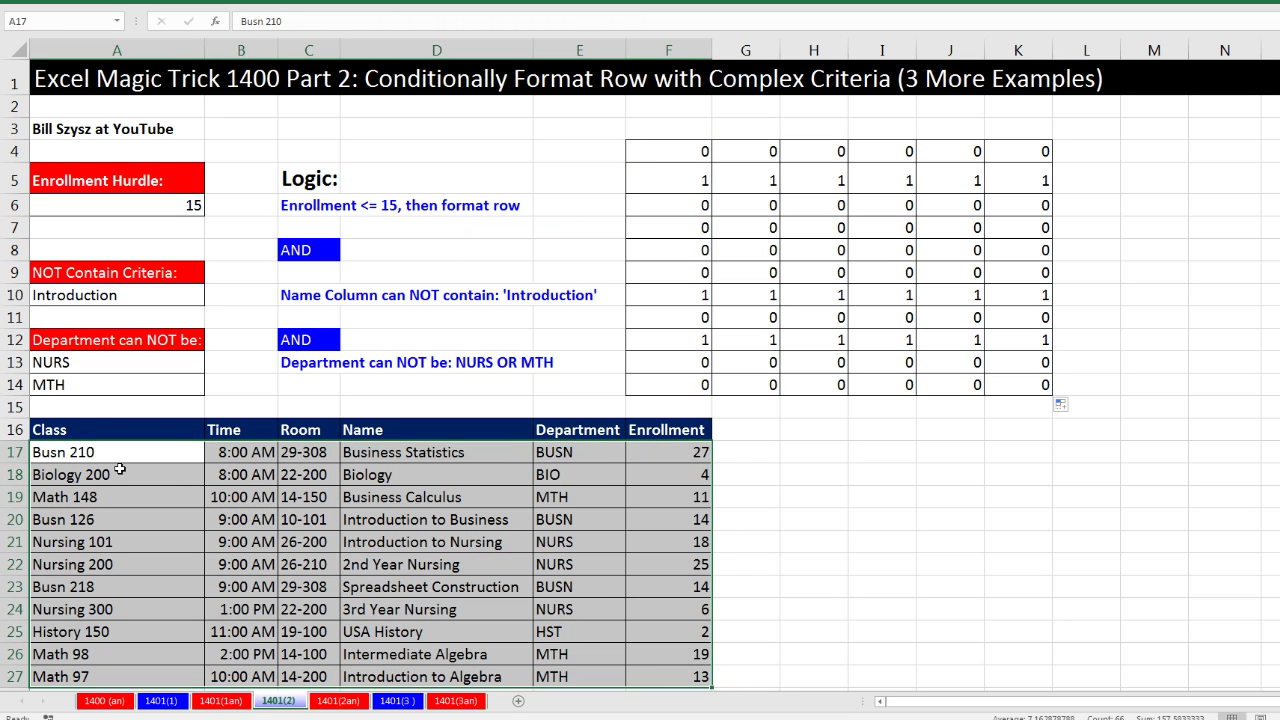
key(alt)
key(h)
key(l)
key(n)
key(Page_Down)
key(Tab)
key(ctrl+v)
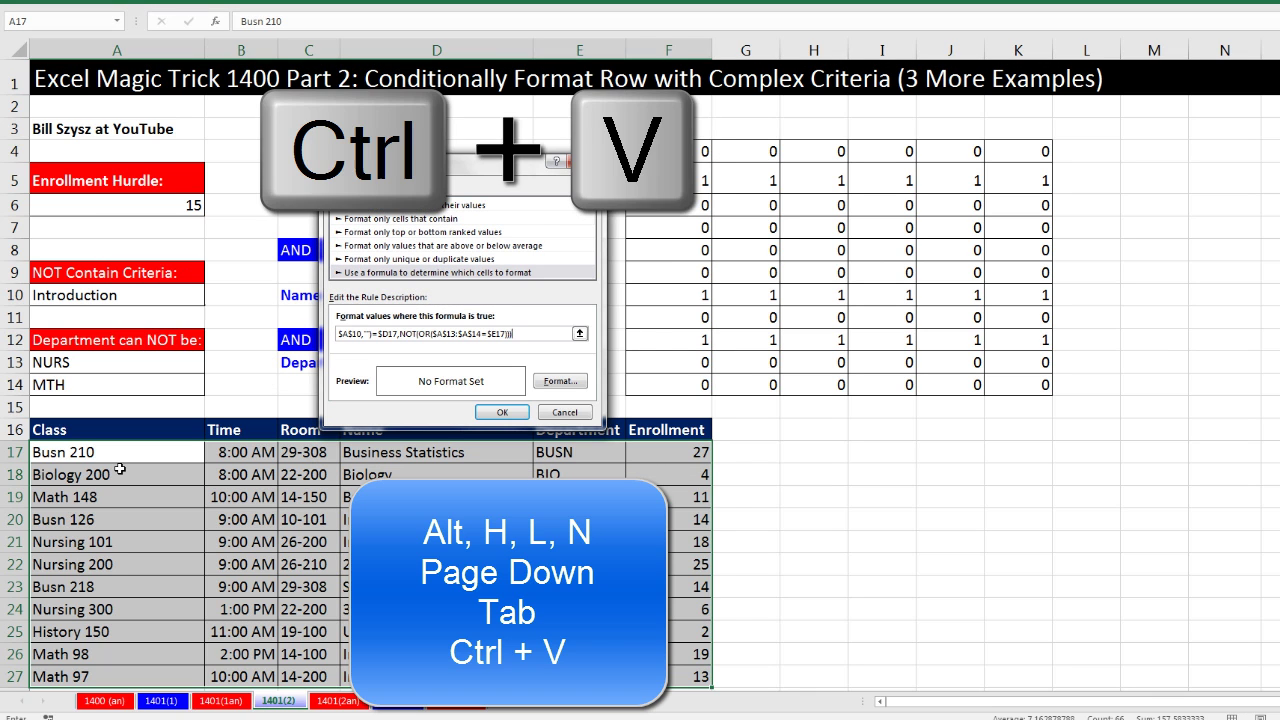
Give the rule a yellow fill, apply it, and re-enter F4 as an array formula
click(575, 384)
click(384, 279)
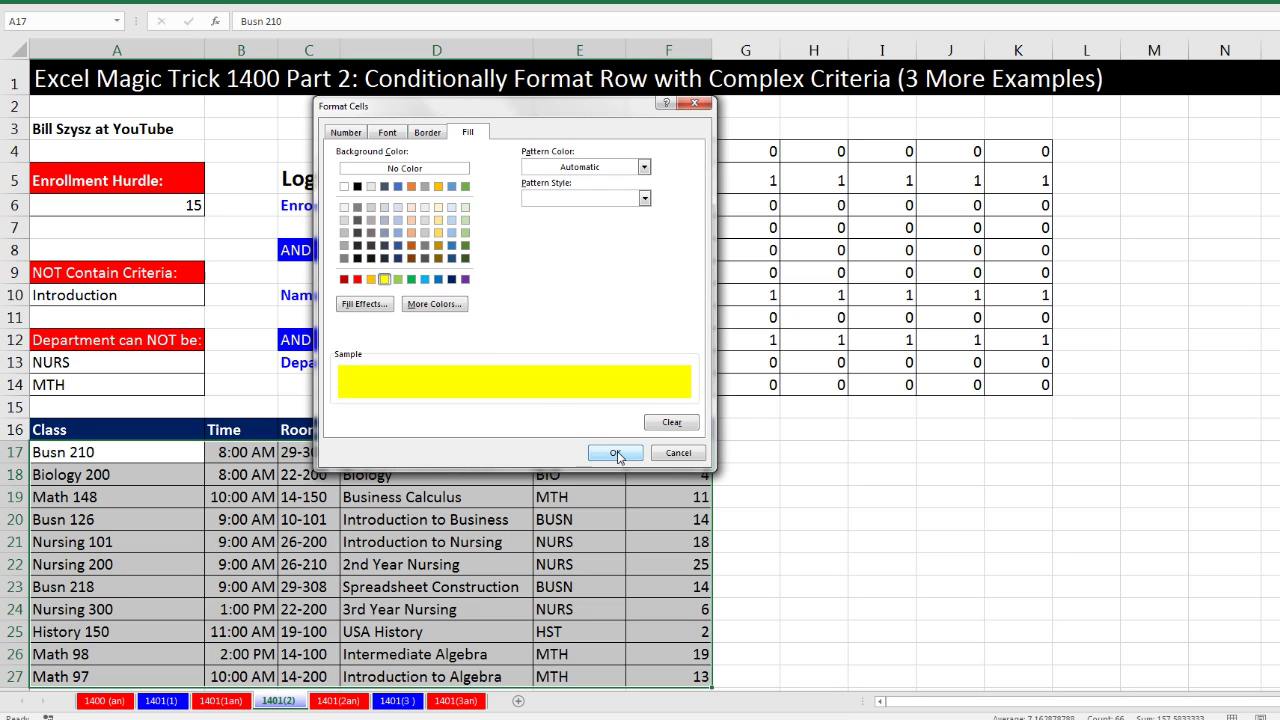
click(615, 453)
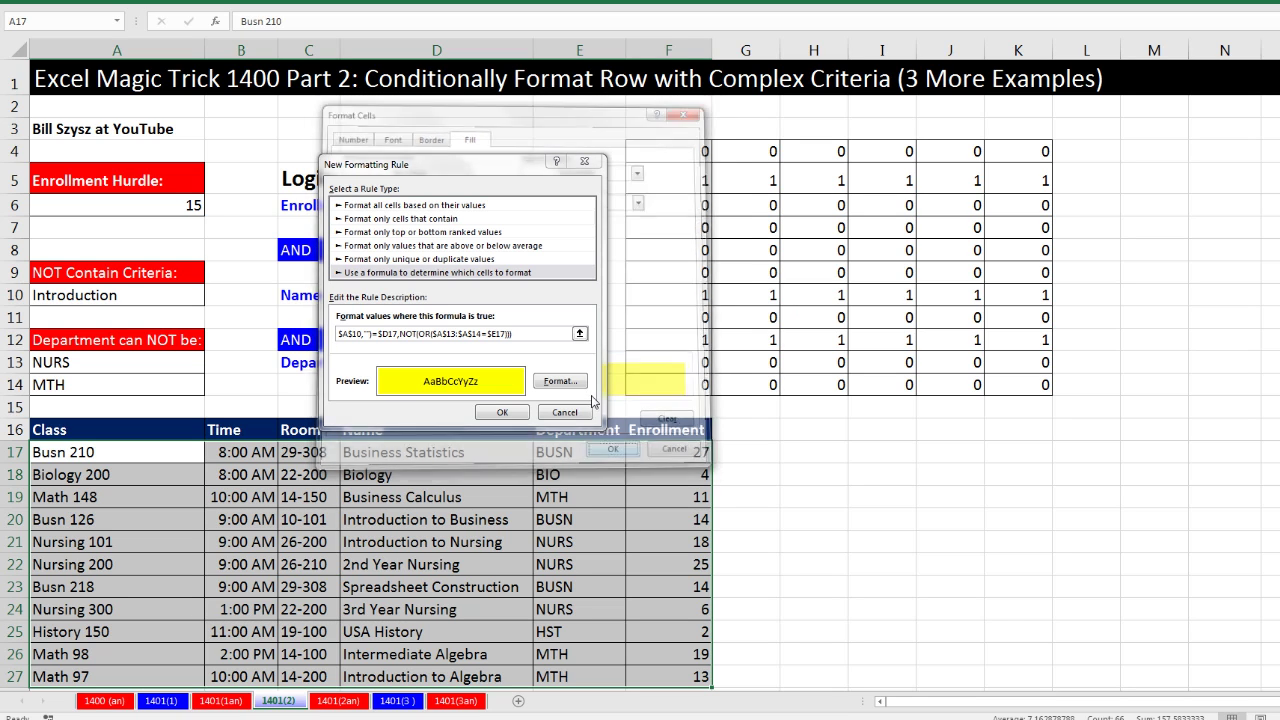
click(503, 413)
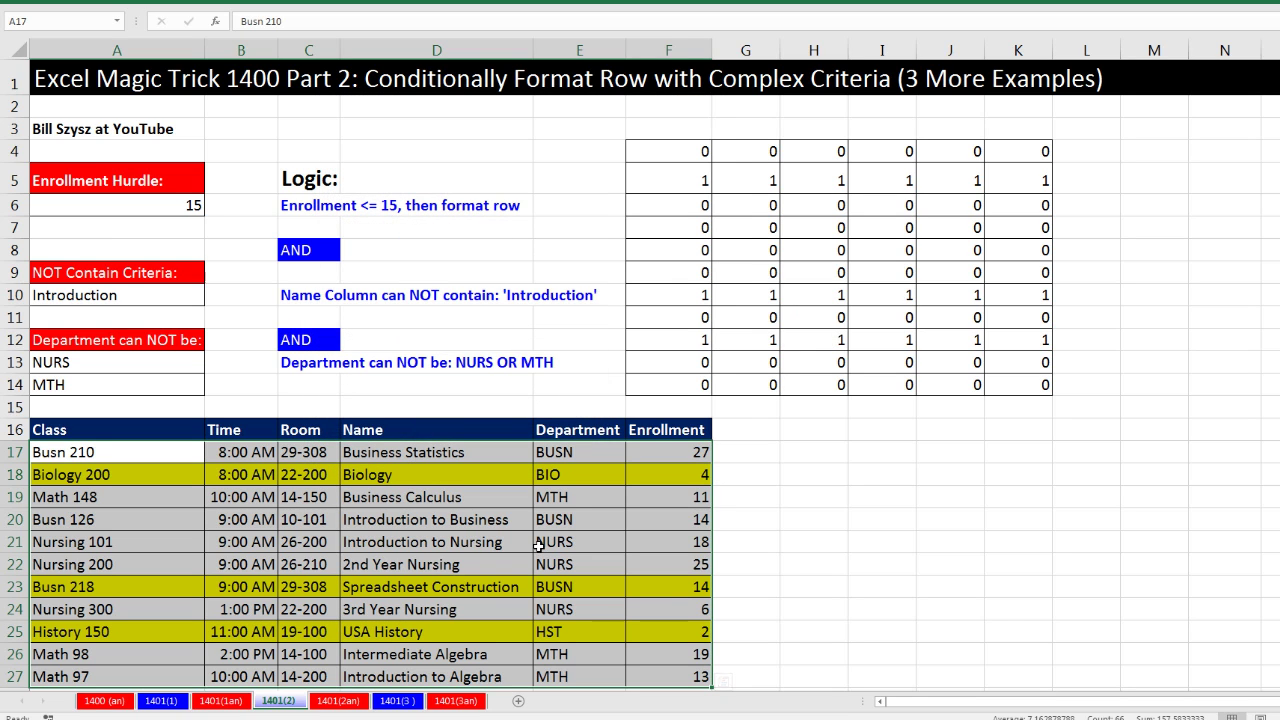
double_click(665, 155)
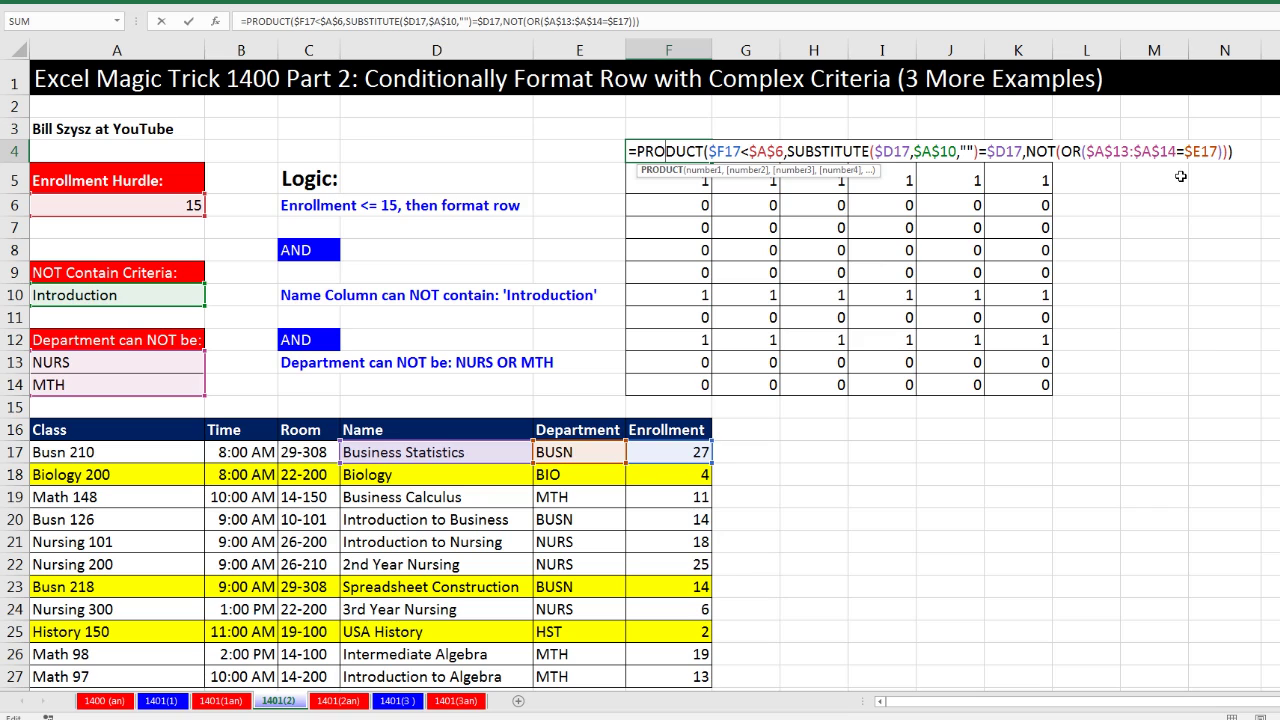
key(ctrl+shift+Return)
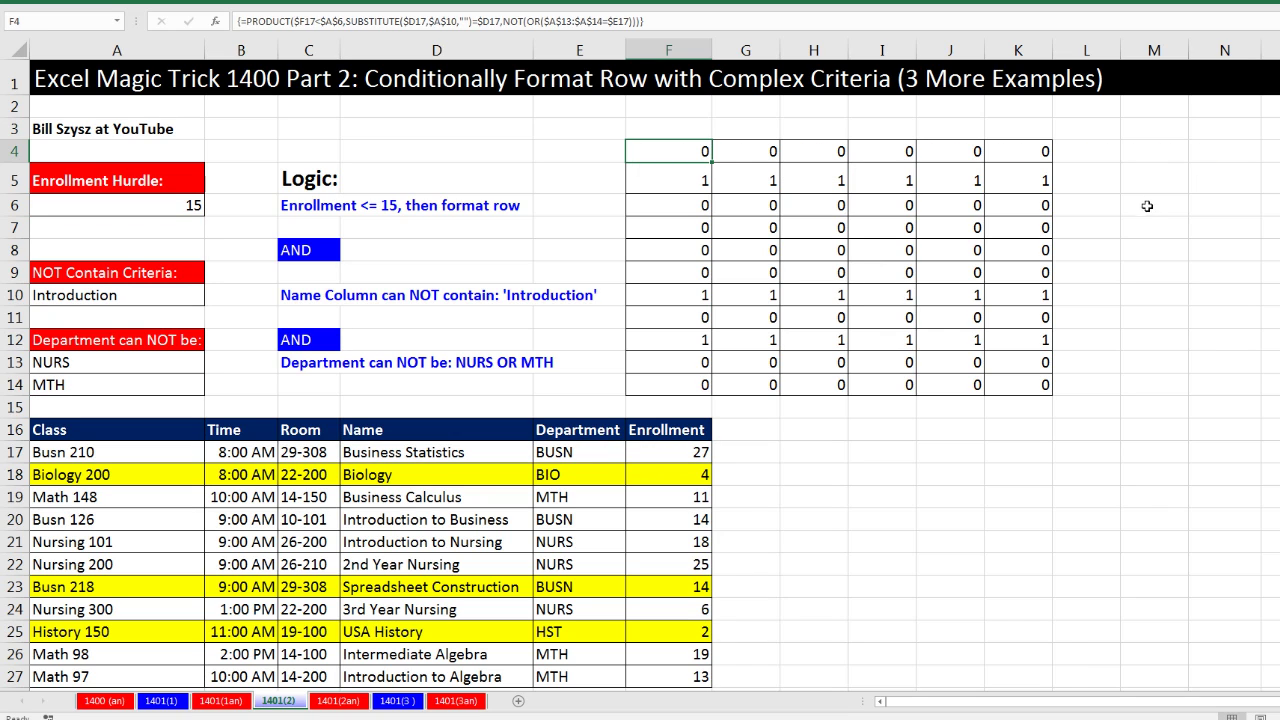
On sheet 1401(3), outline helper column G16:G27 beside class rows A17:F27, then select G16
click(397, 701)
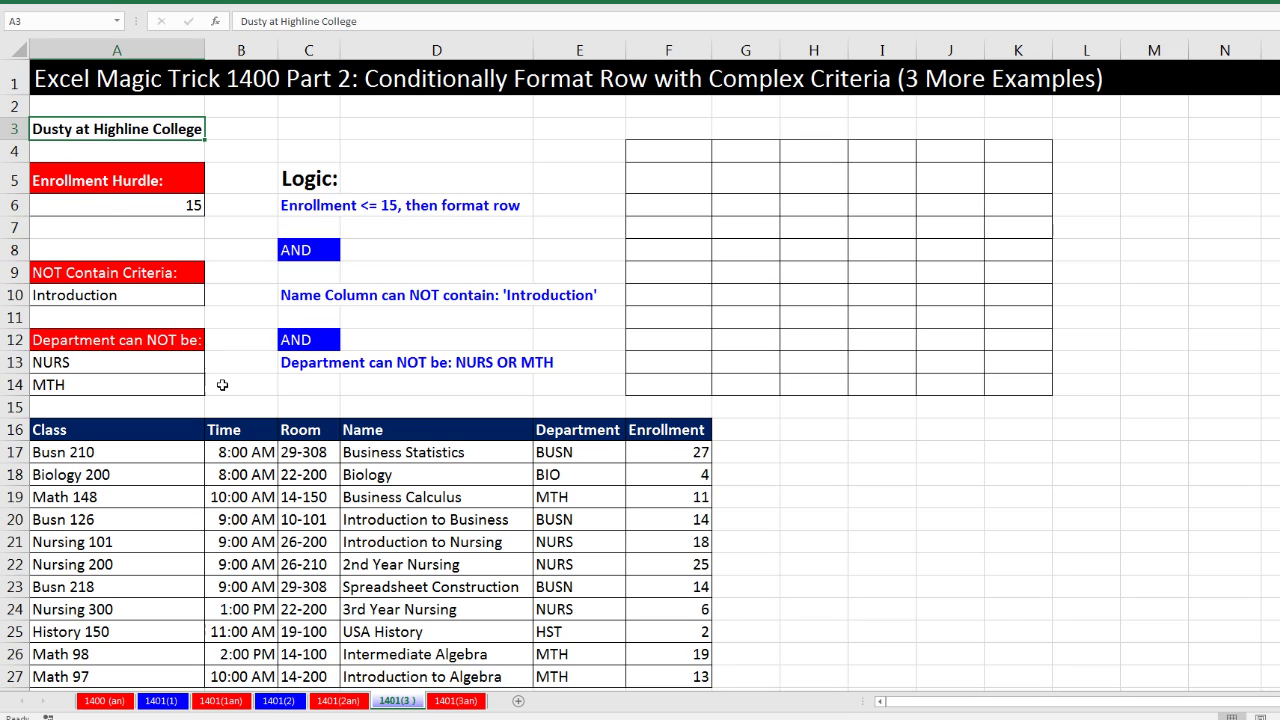
drag(745, 432, 748, 678)
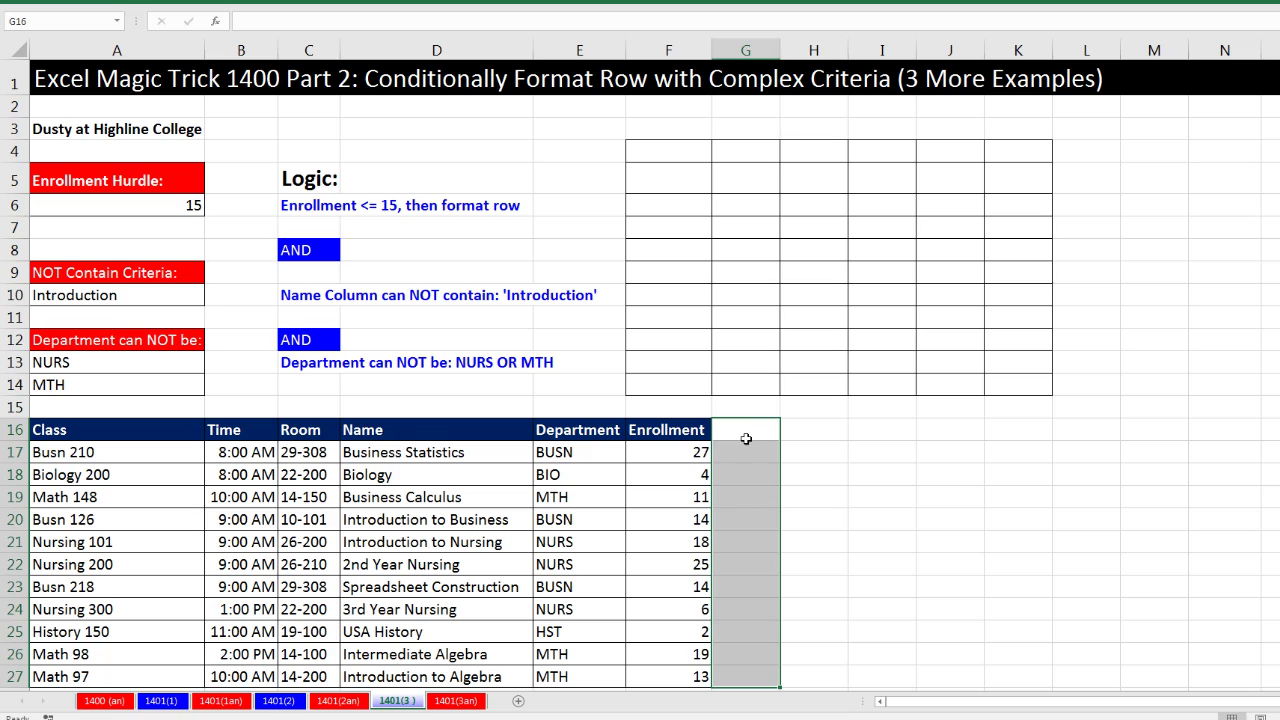
drag(745, 437, 758, 678)
drag(742, 452, 734, 679)
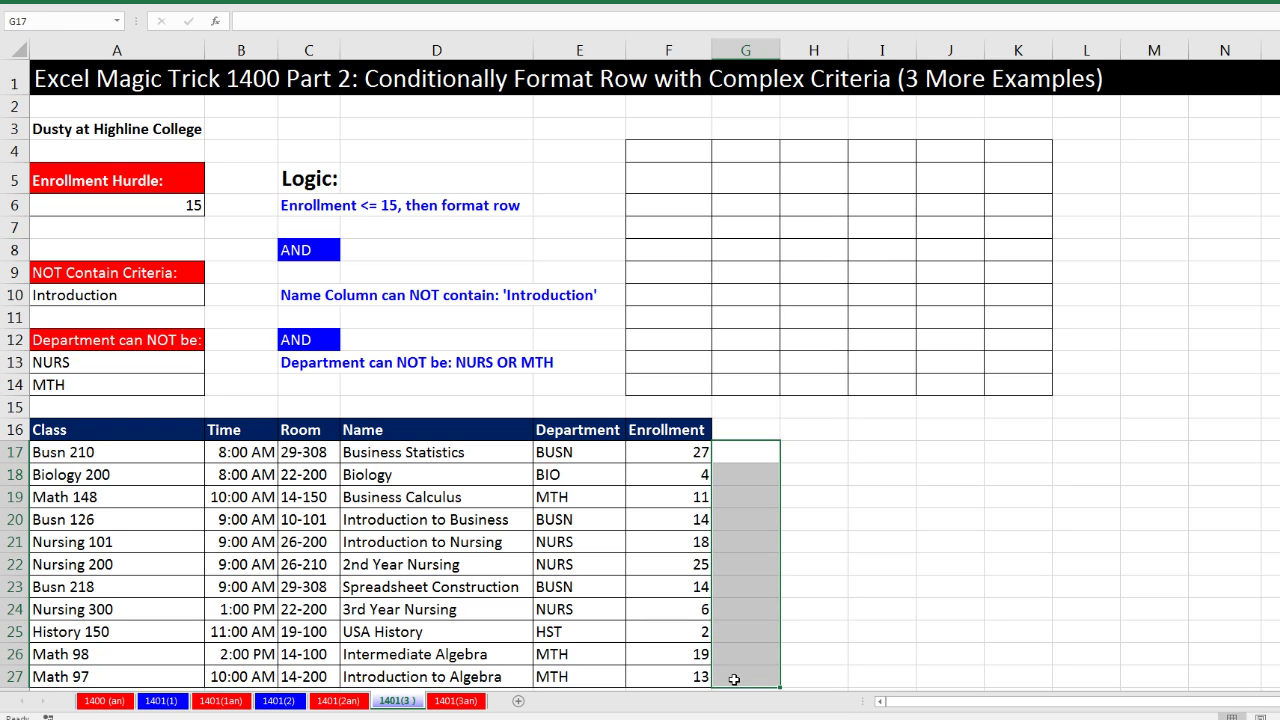
drag(45, 455, 690, 641)
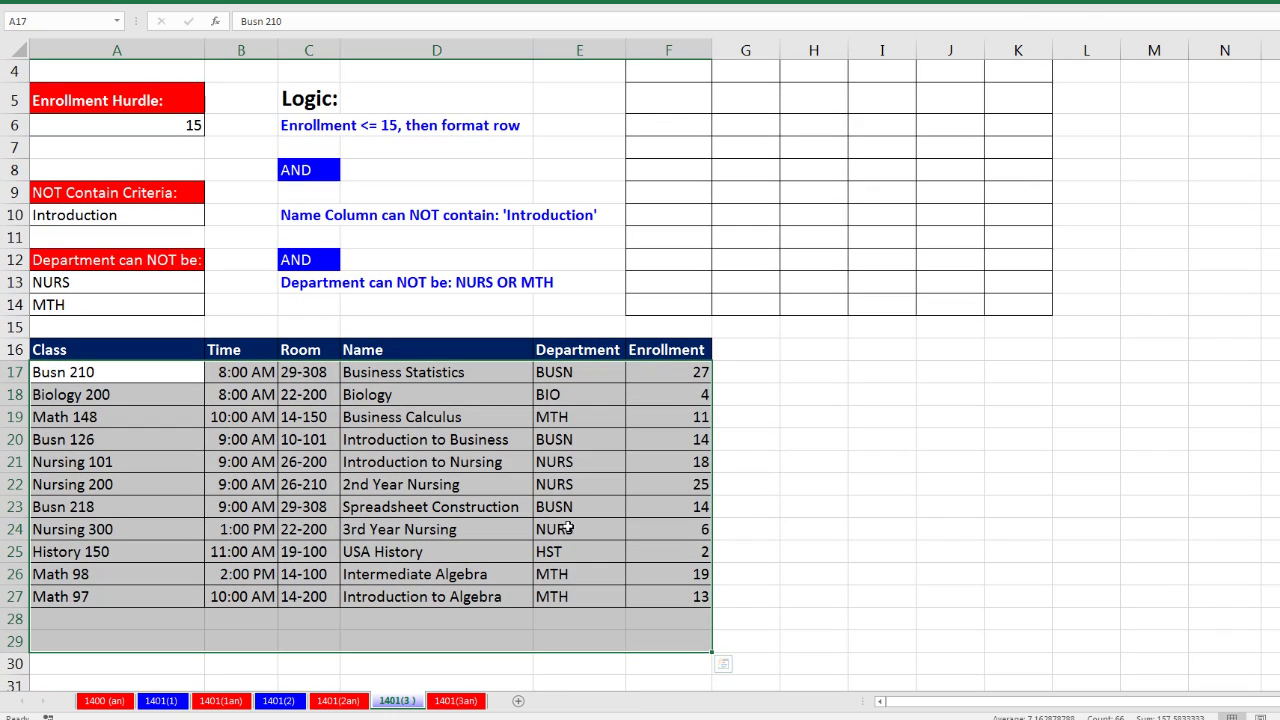
shift+click(677, 600)
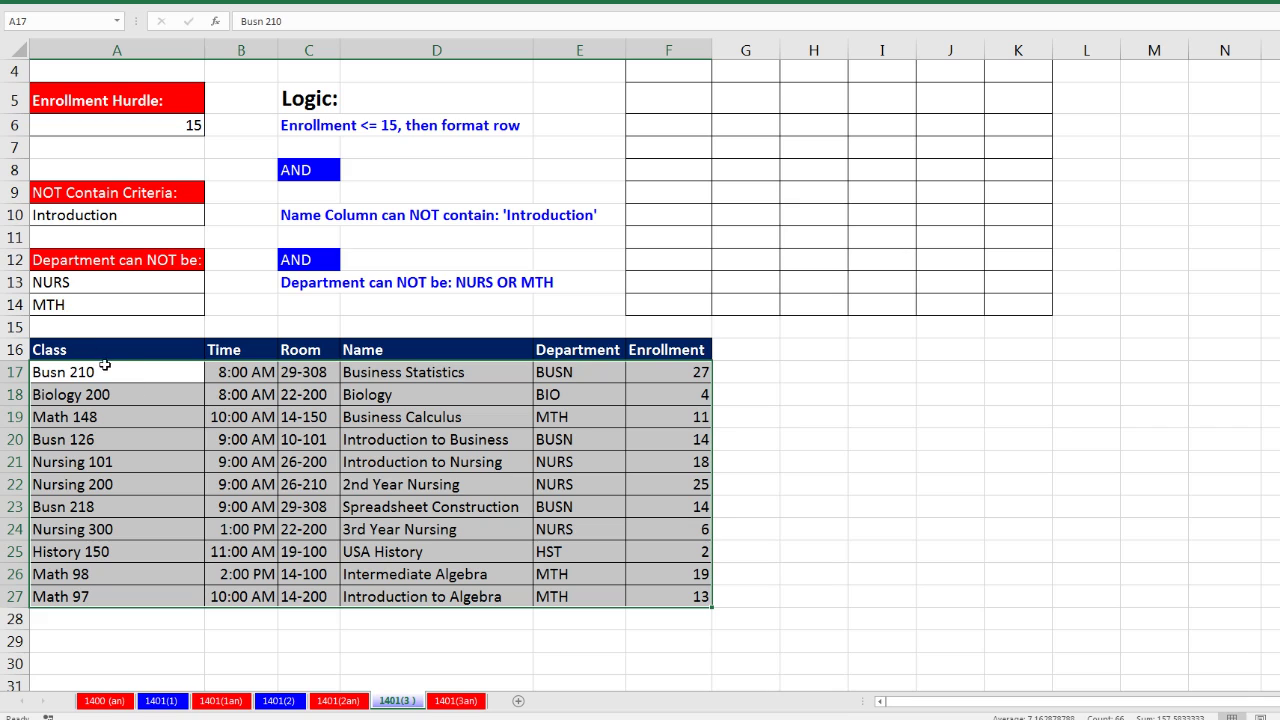
scroll(601, 513, up, 1)
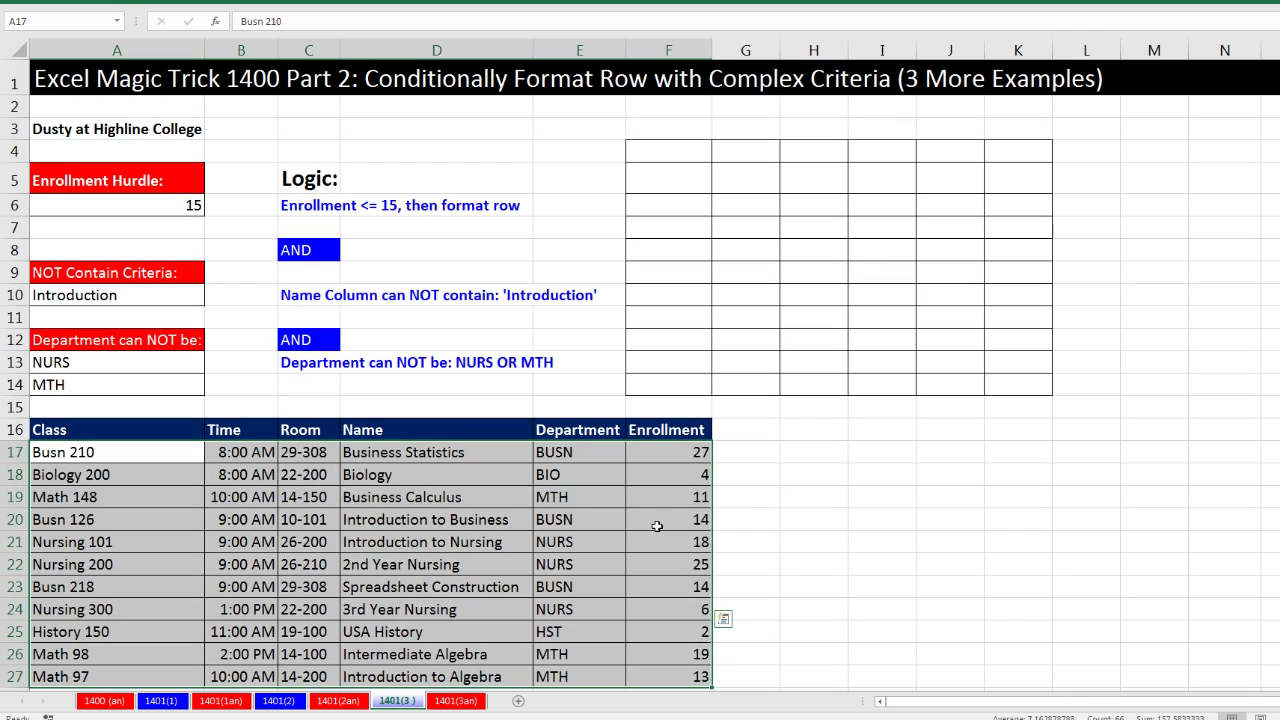
click(748, 431)
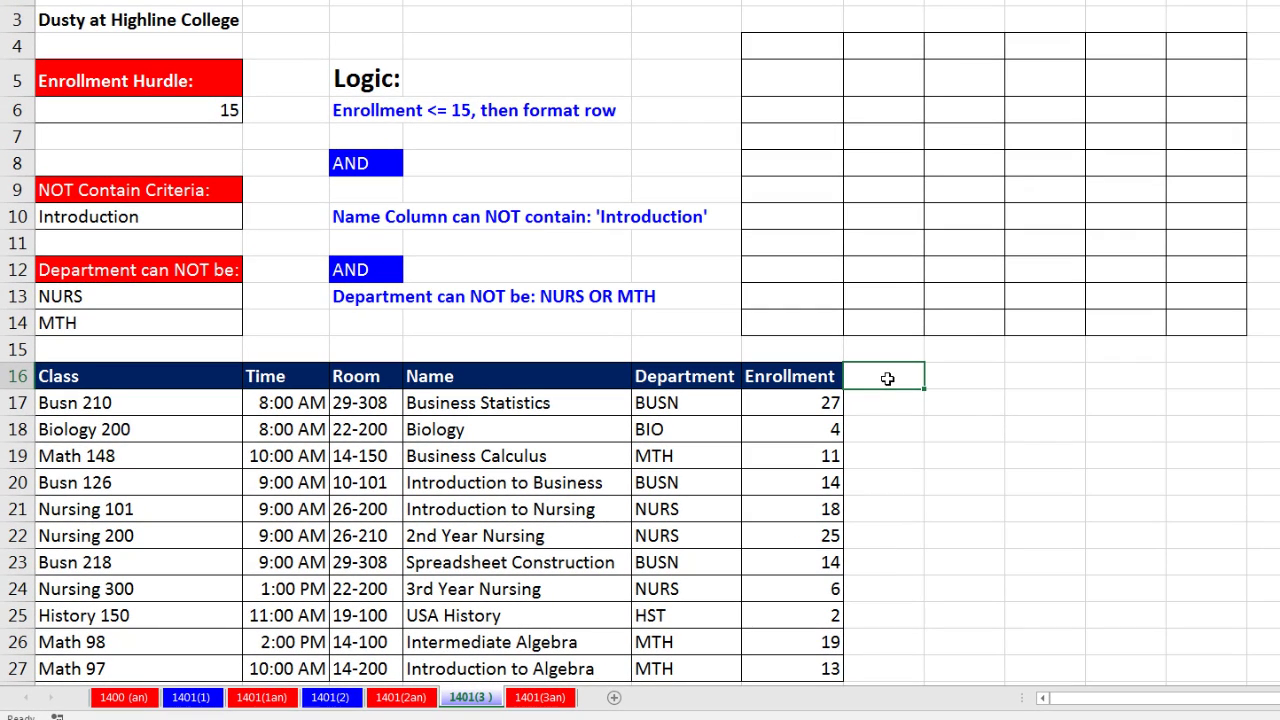
Enter the Helper header in G16 and begin G17's formula =AND(F17<$A$6
text(Helper)
key(Return)
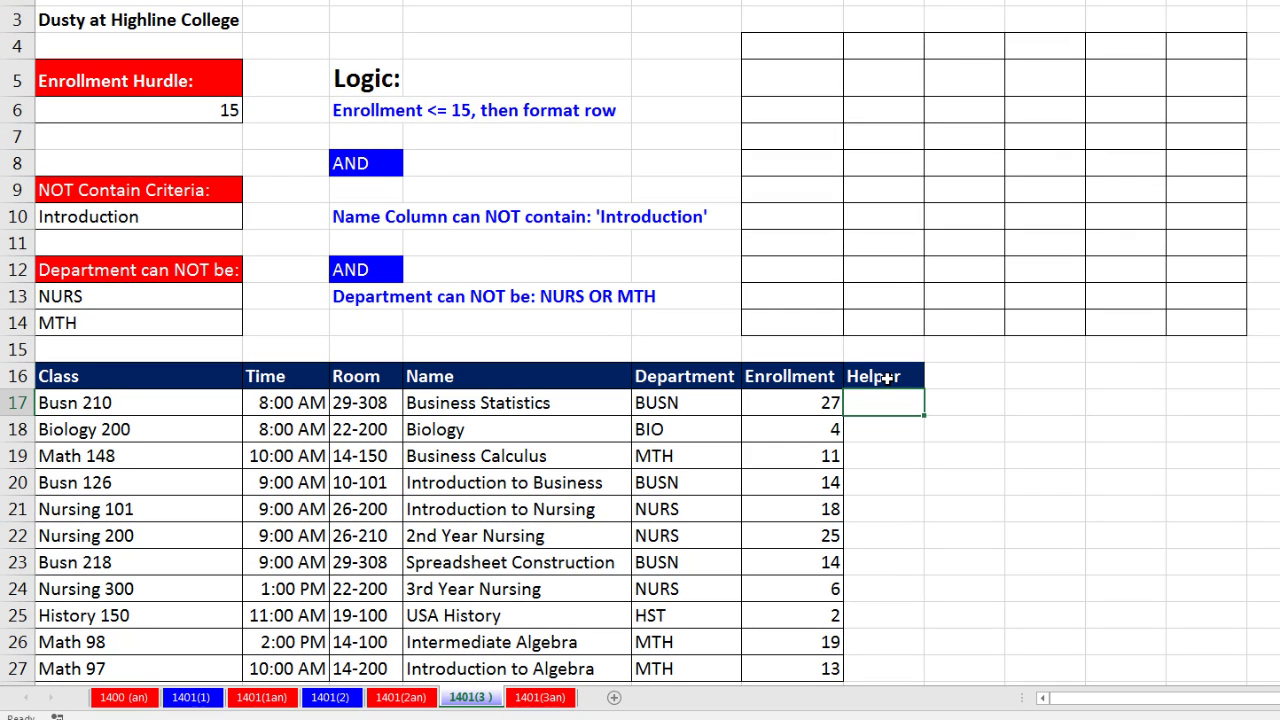
text(=and)
key(Tab)
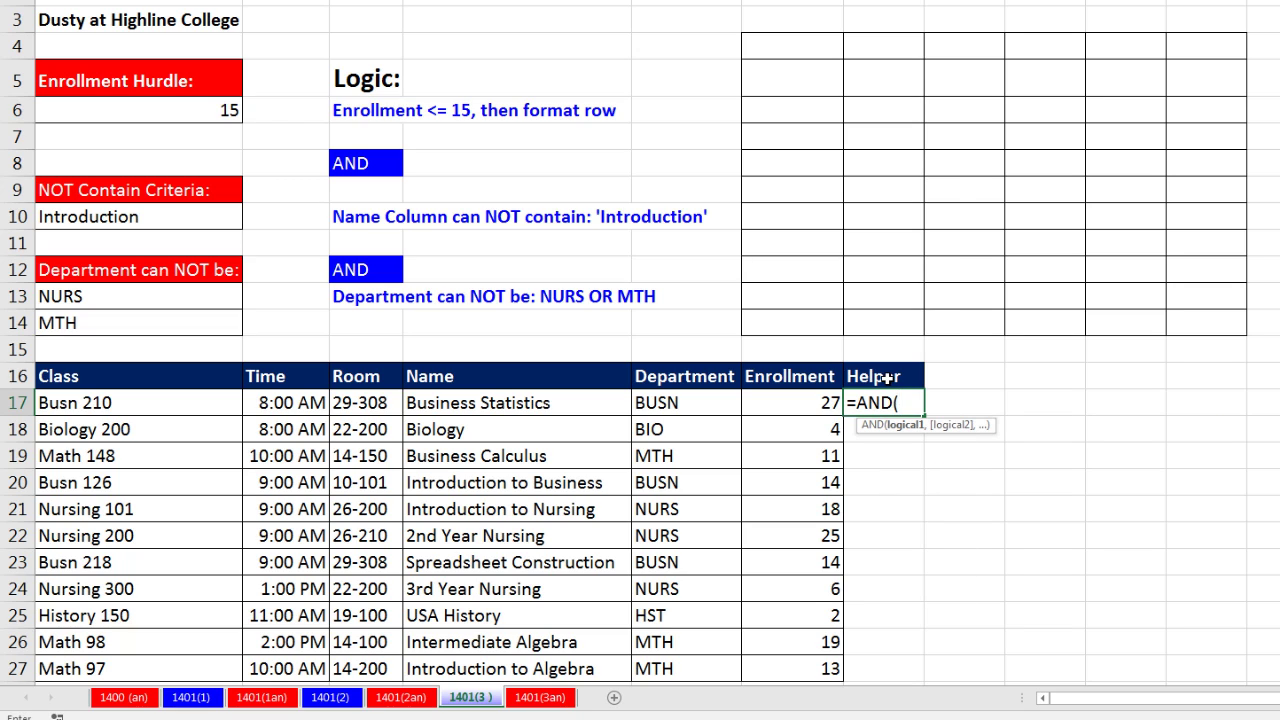
click(791, 403)
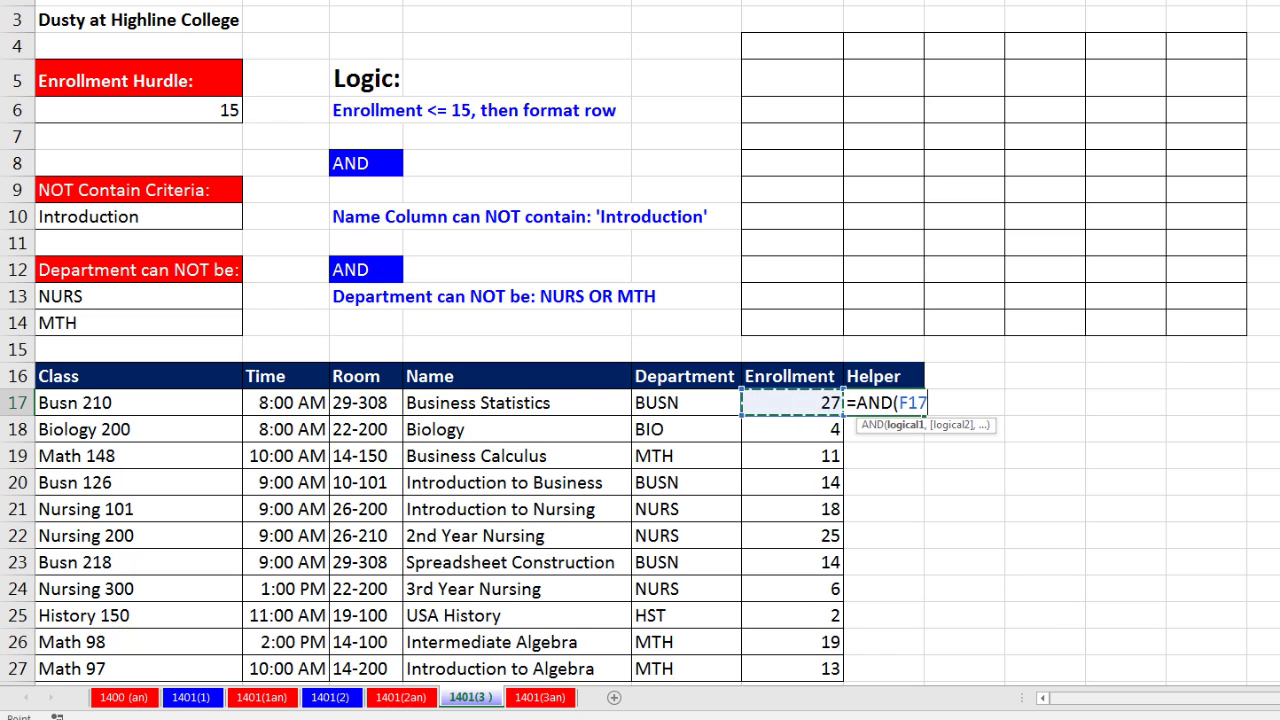
text(<)
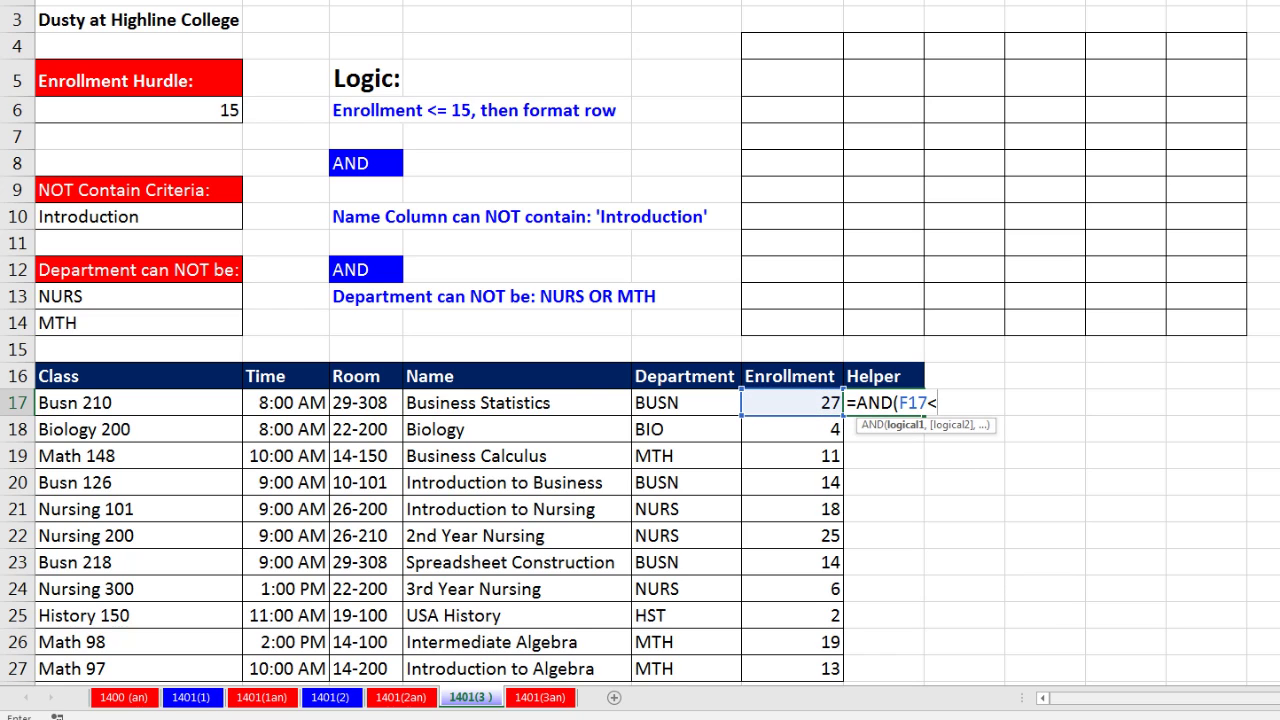
click(170, 117)
key(F4)
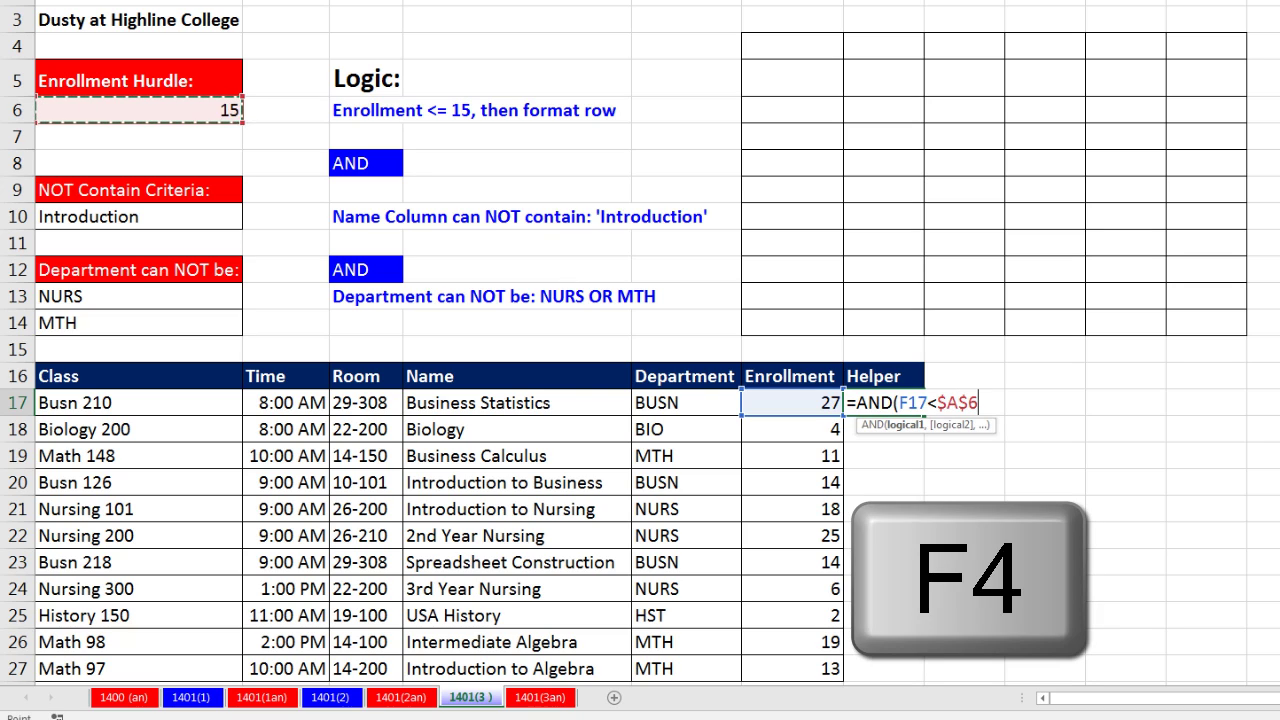
Add SEARCH($A$10,D17) to look for the Introduction criterion in the class name
text(,)
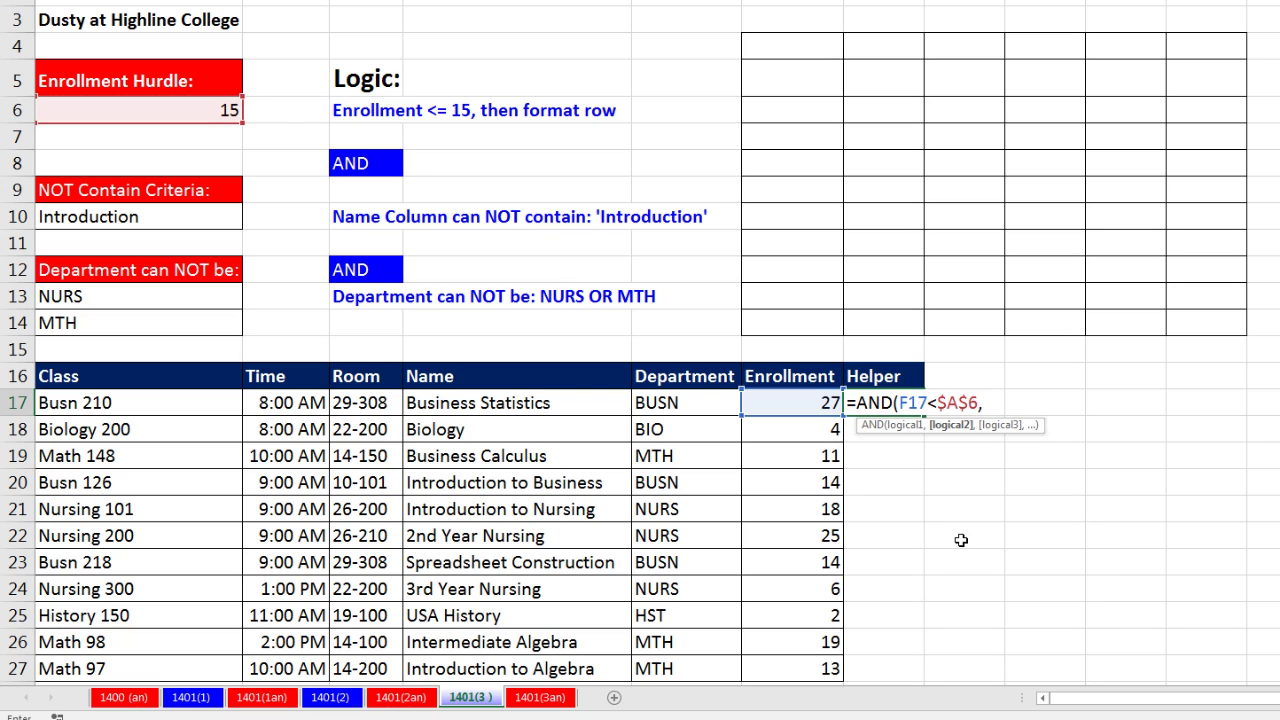
text(se)
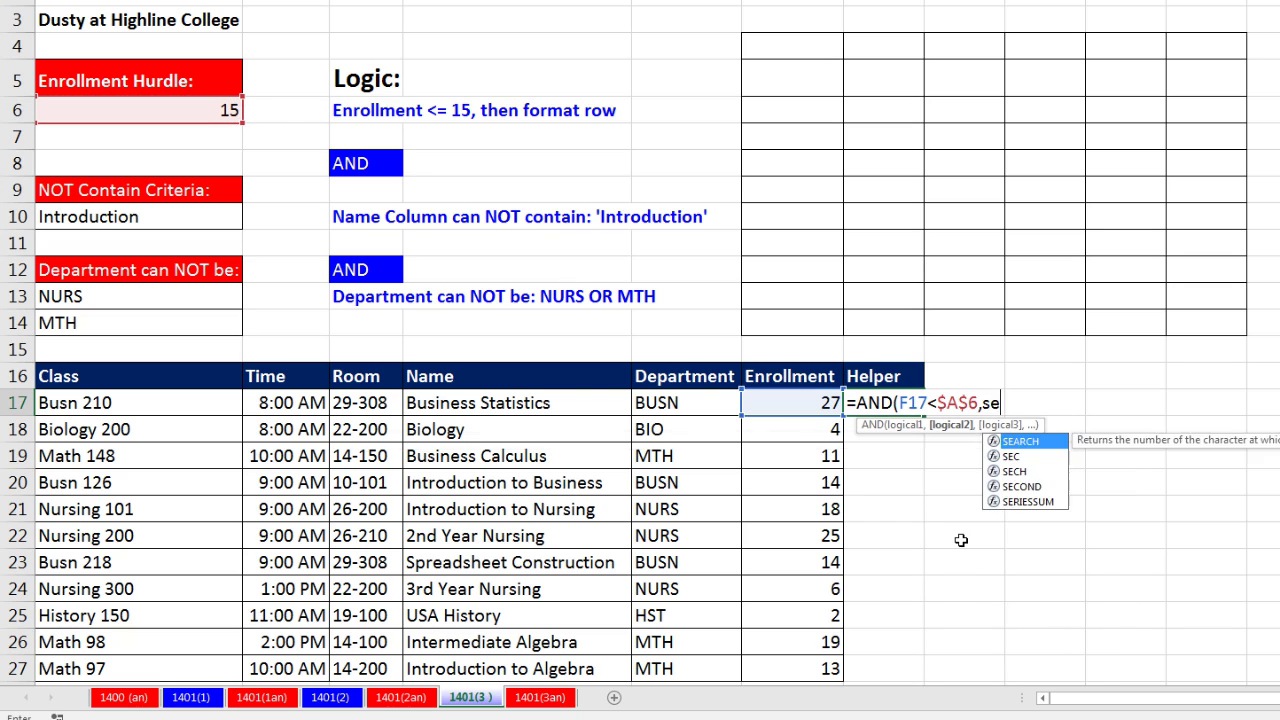
key(Tab)
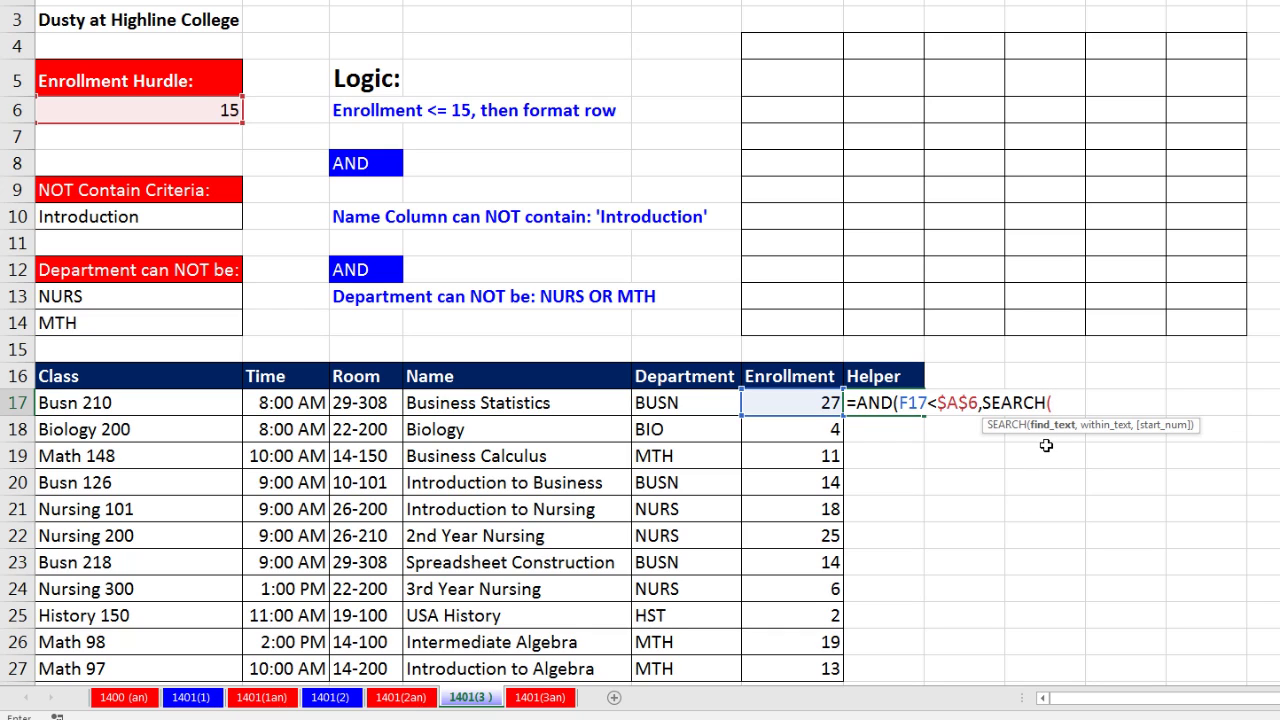
click(199, 221)
key(F4)
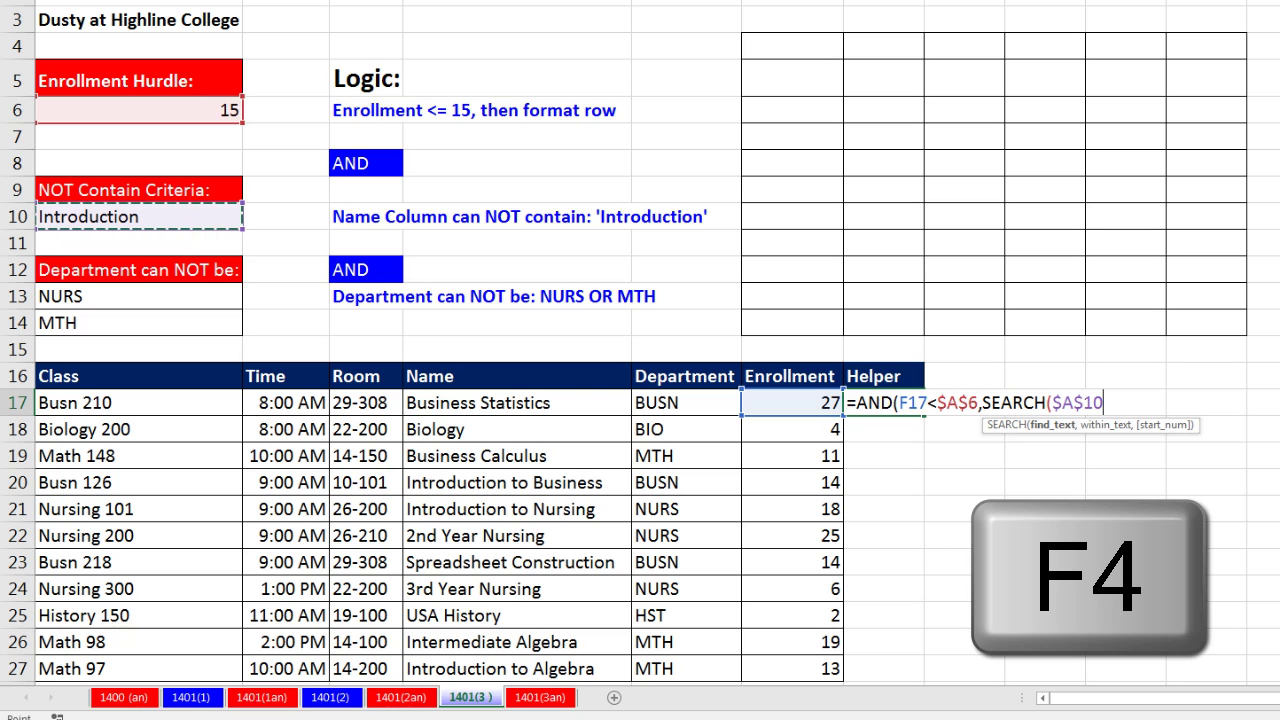
text(,)
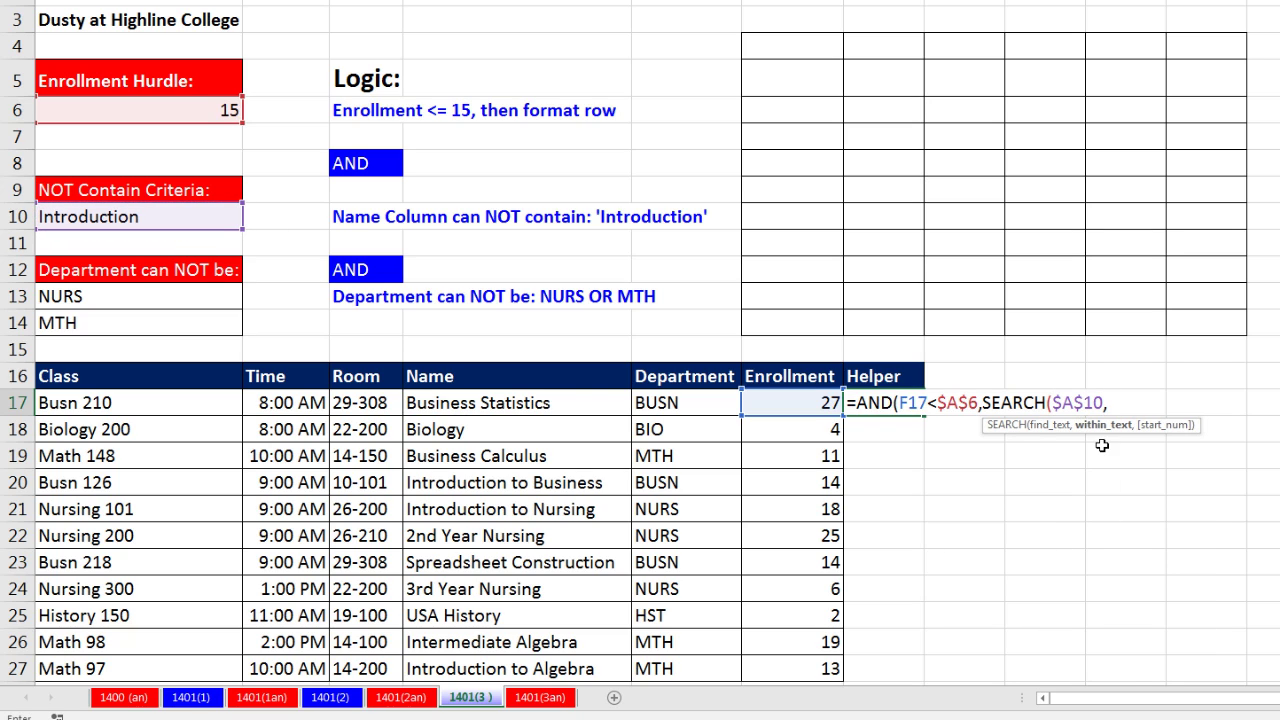
click(414, 408)
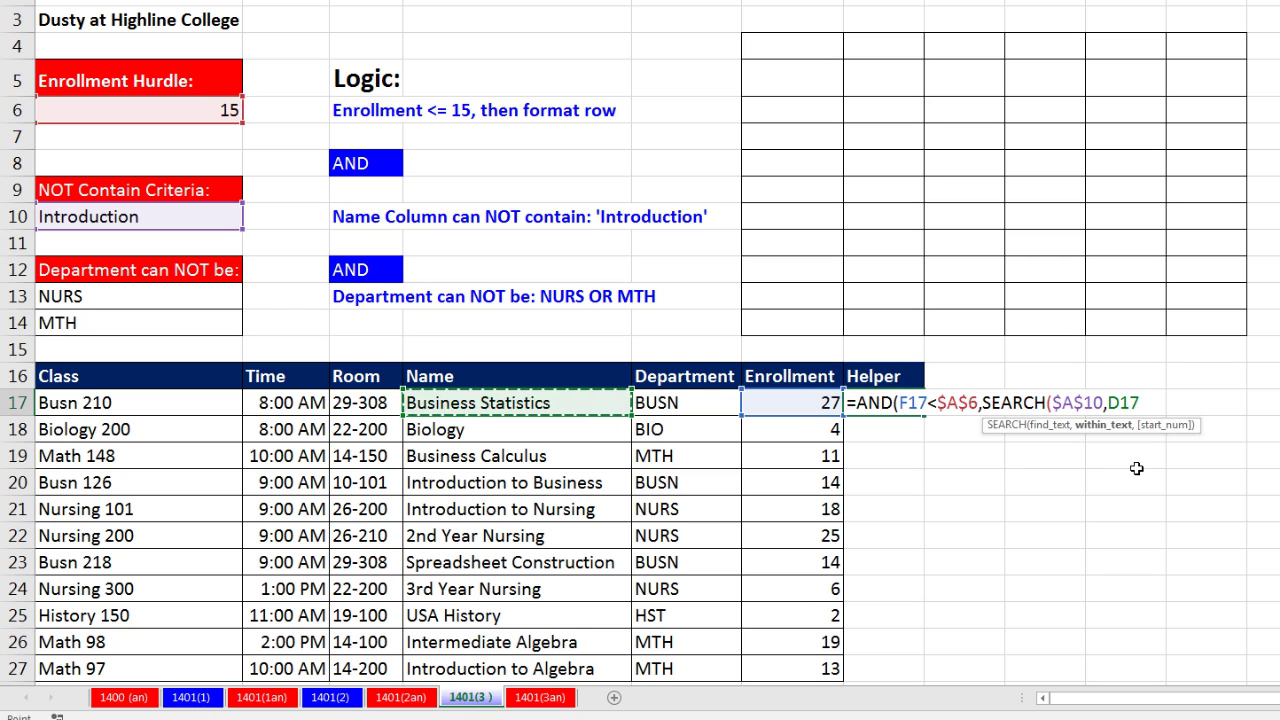
text())
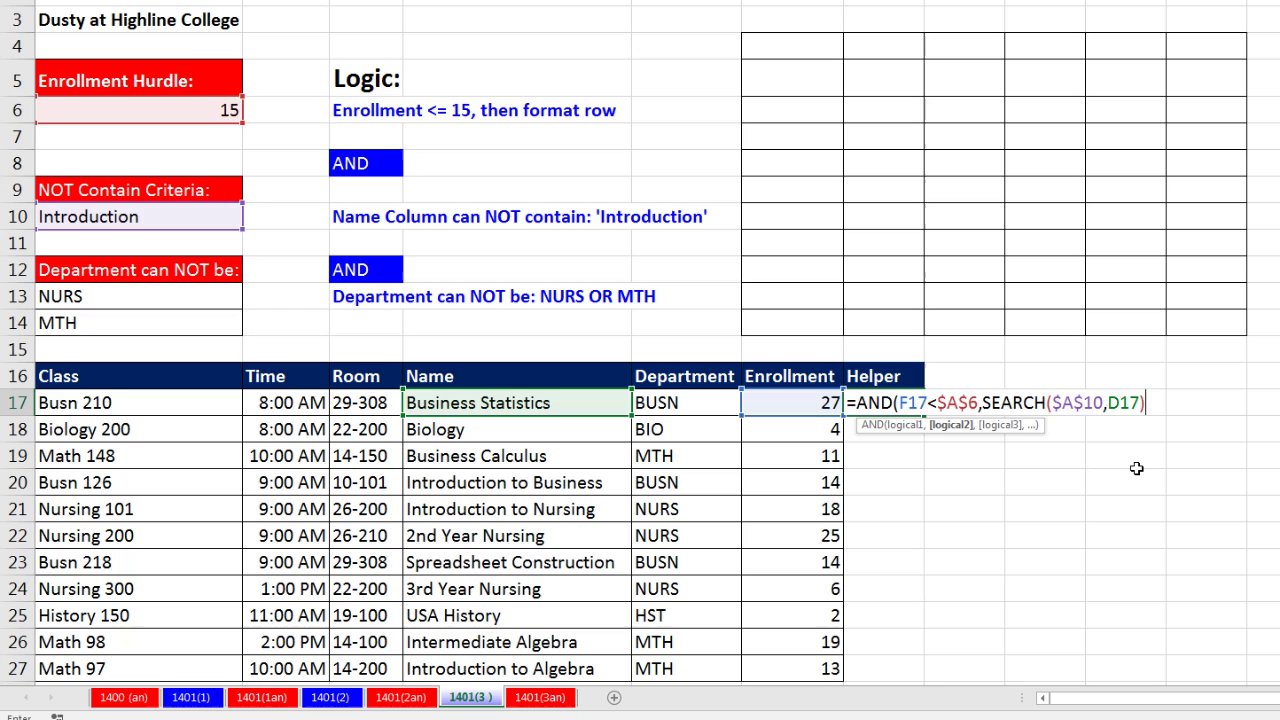
Wrap the SEARCH test in ISERROR, giving ISERROR(SEARCH($A$10,D17))
click(985, 402)
text(ise)
key(Down)
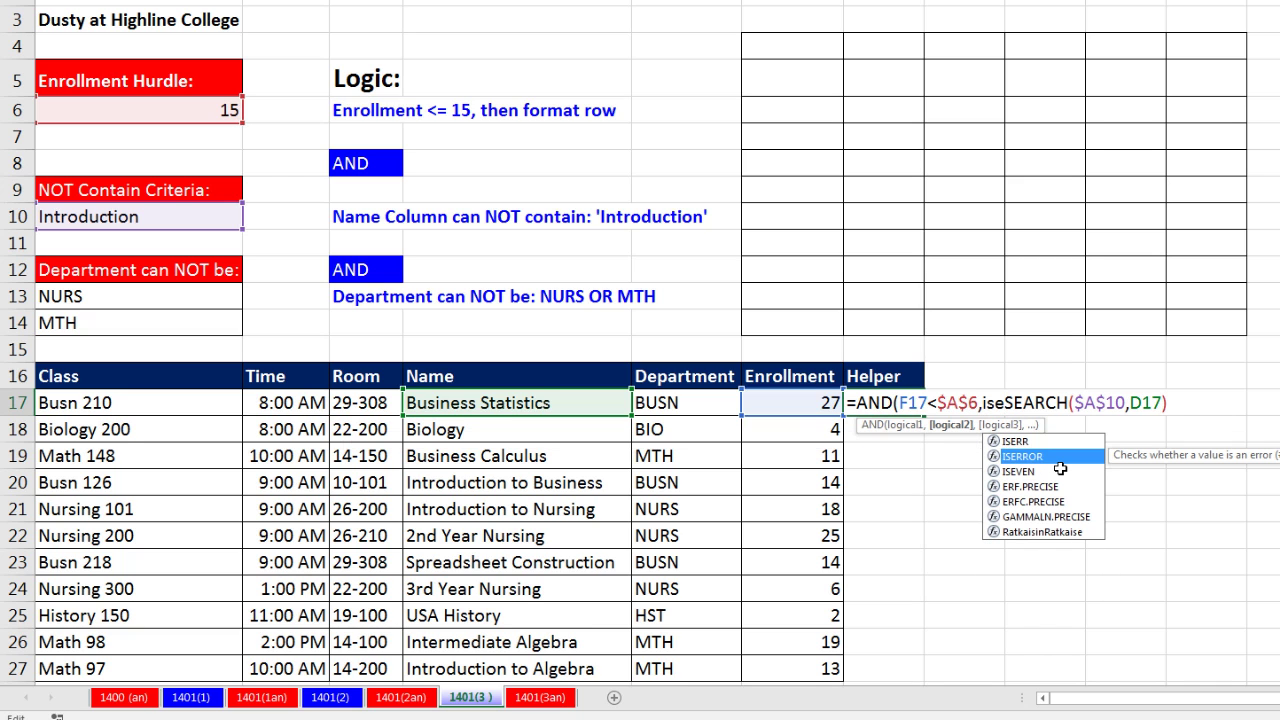
key(Tab)
click(1238, 416)
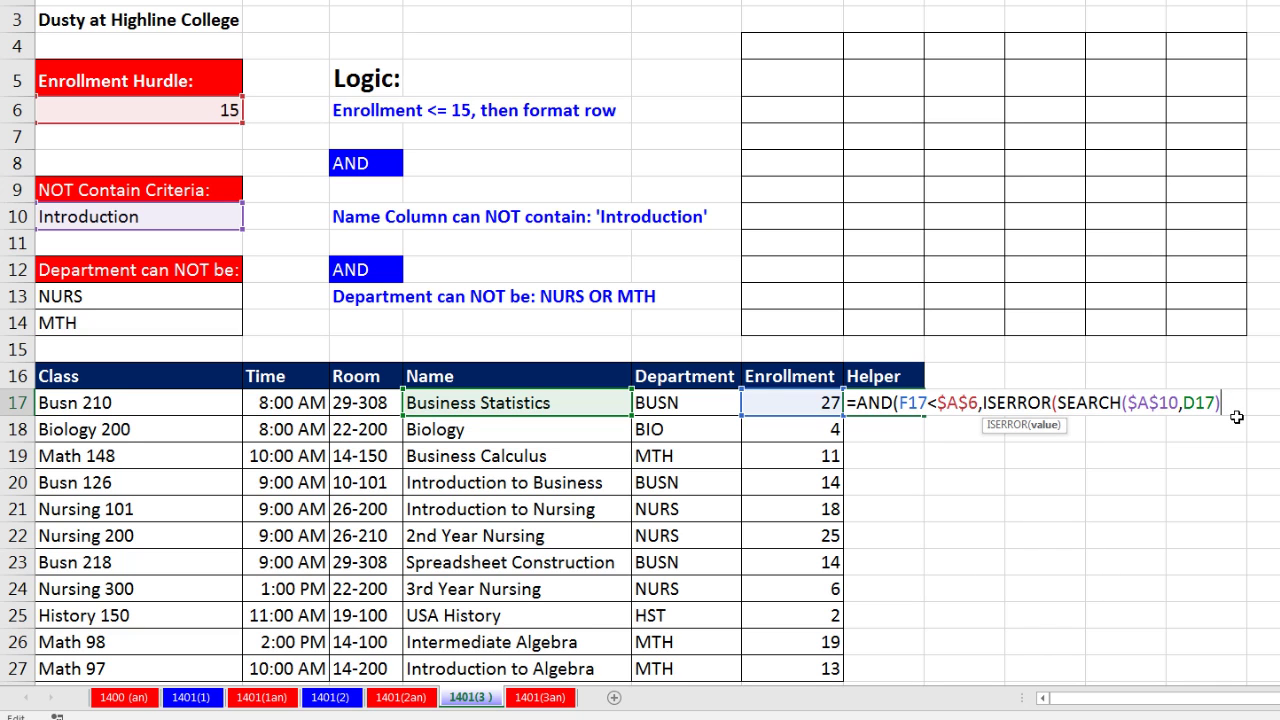
text())
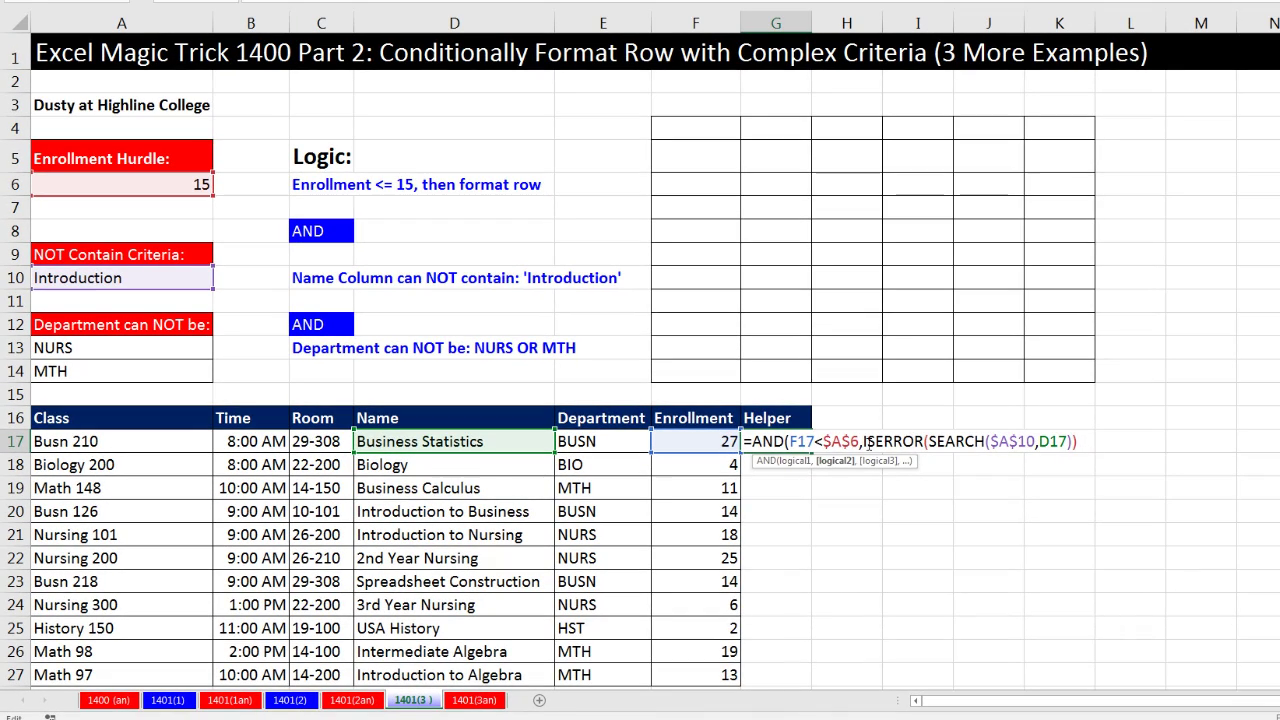
Add MATCH(E17,$A$13:$A$14,0) as the third AND argument
drag(864, 441, 1078, 441)
click(1087, 440)
text(,)
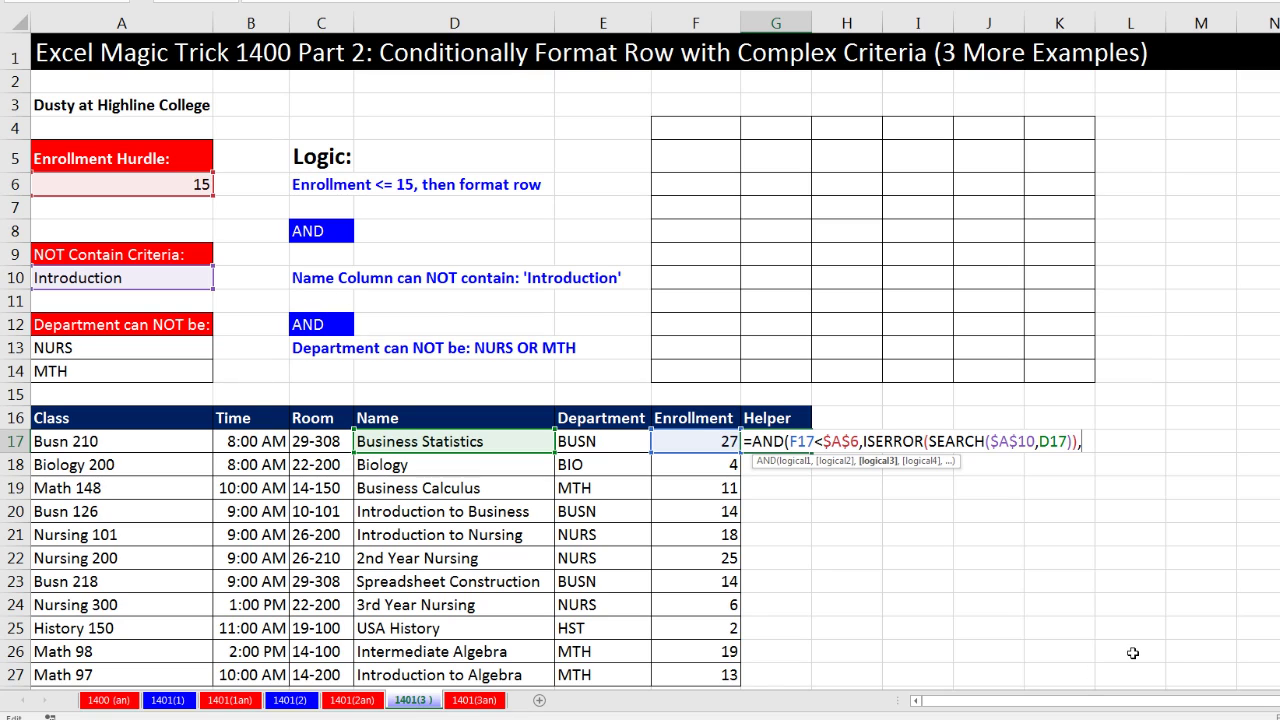
text(ma)
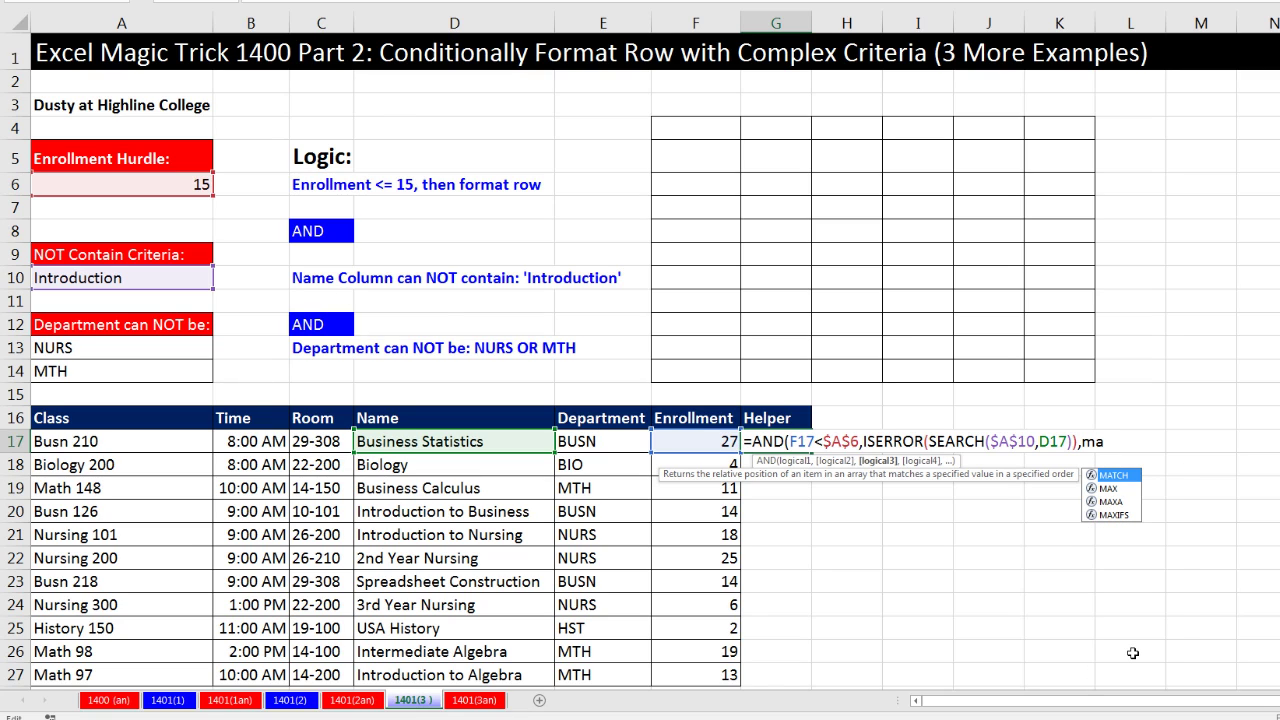
key(Tab)
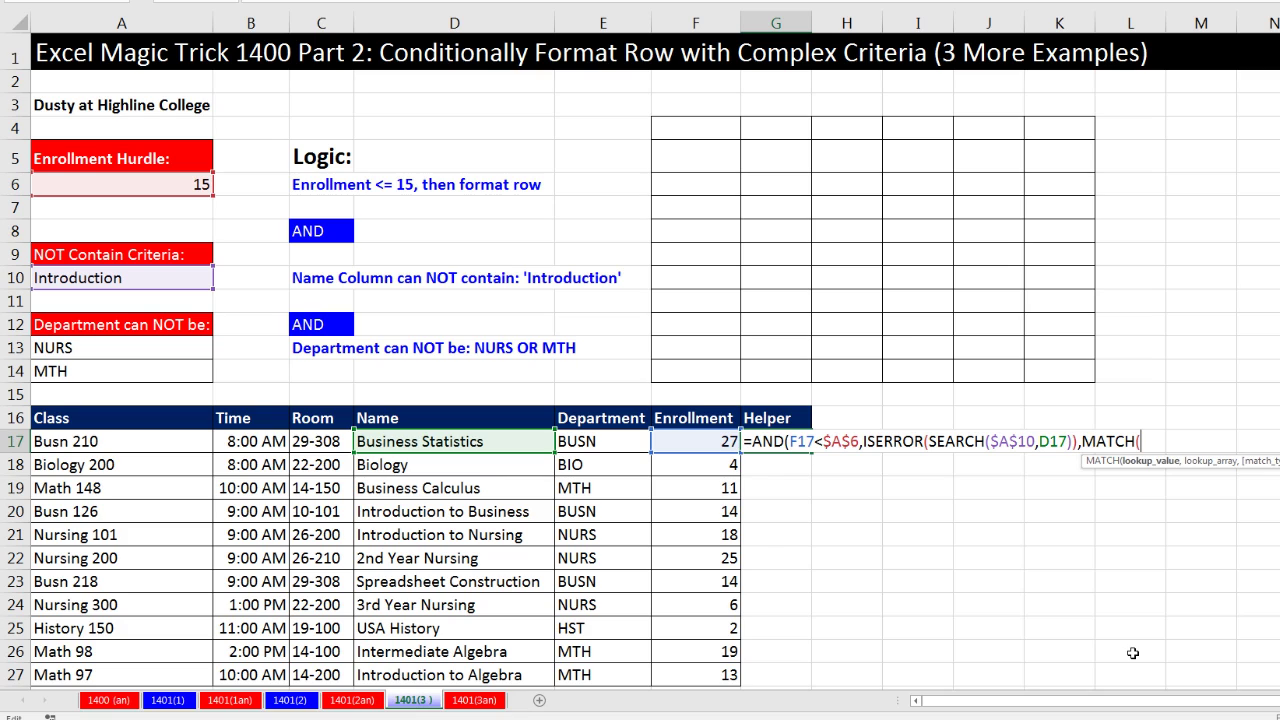
click(600, 443)
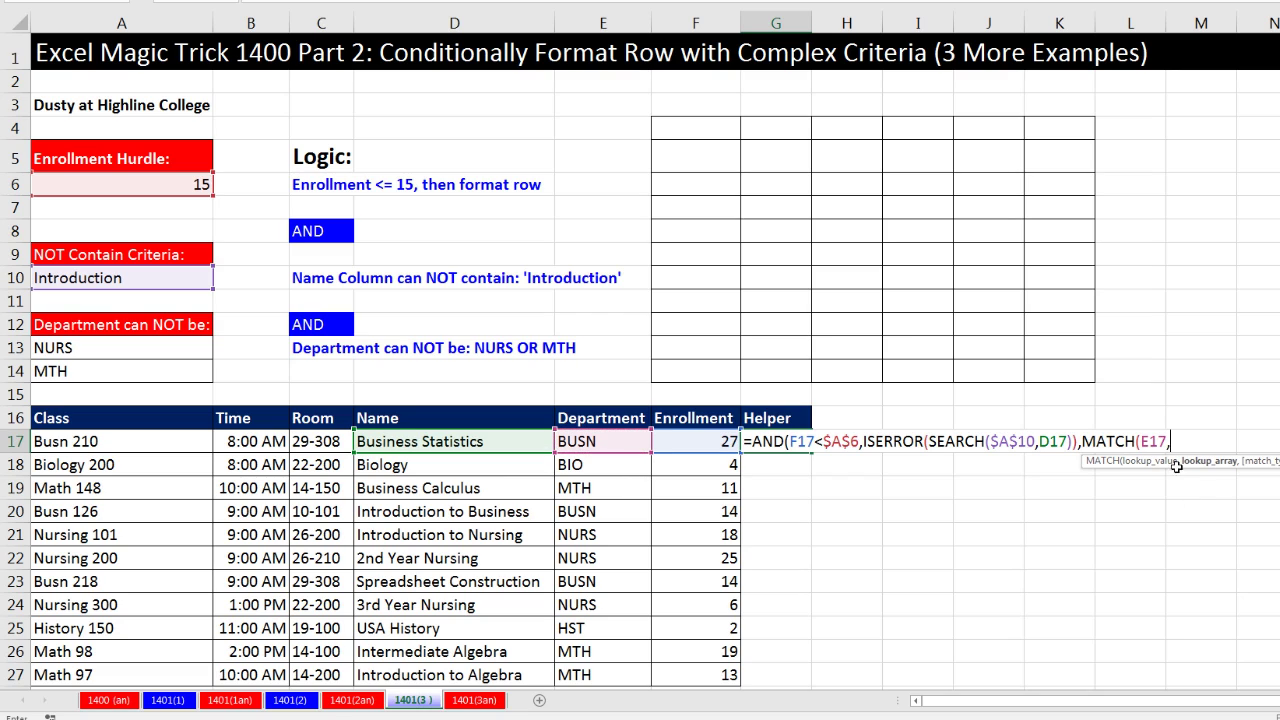
text(,)
click(162, 350)
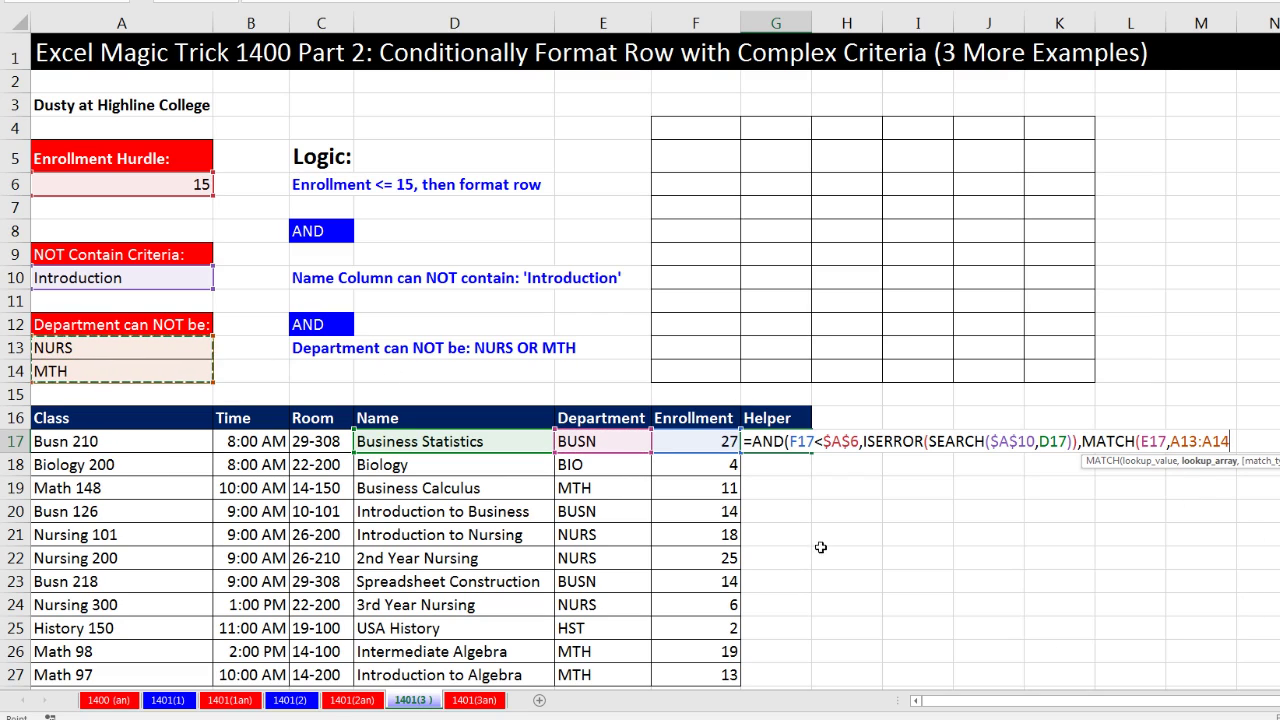
drag(169, 366, 169, 370)
key(F4)
text(,)
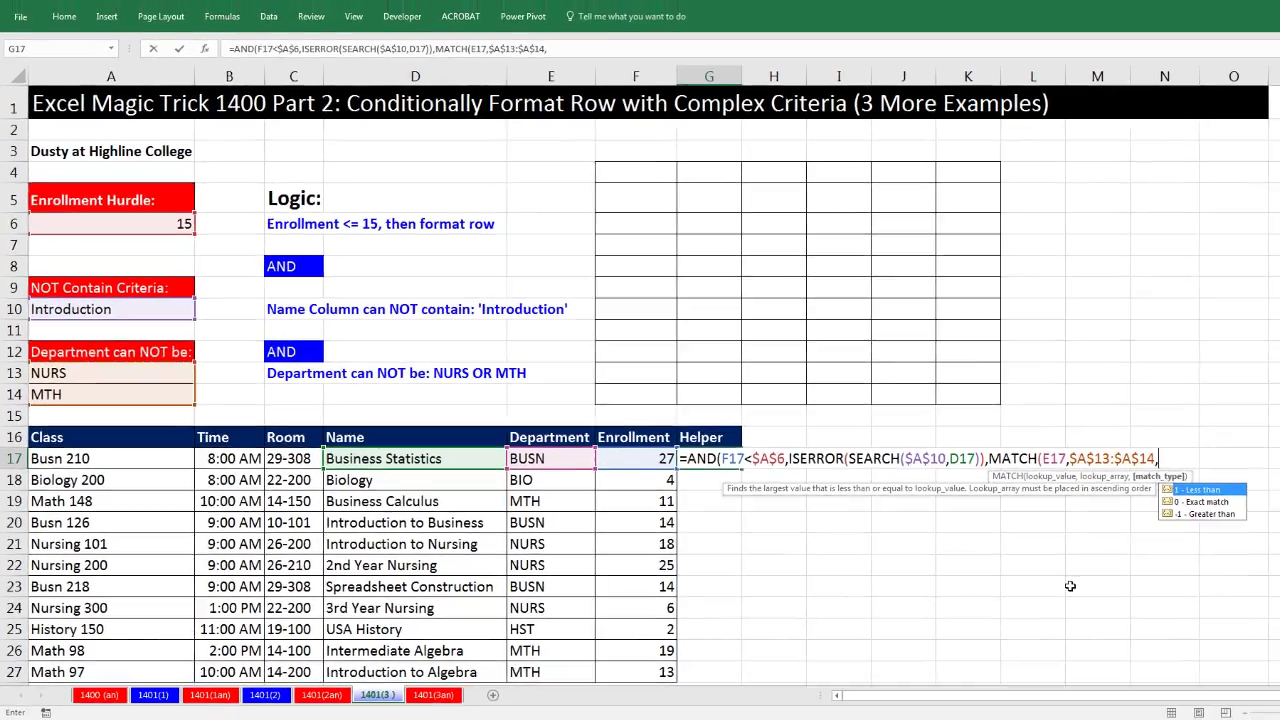
text(0)
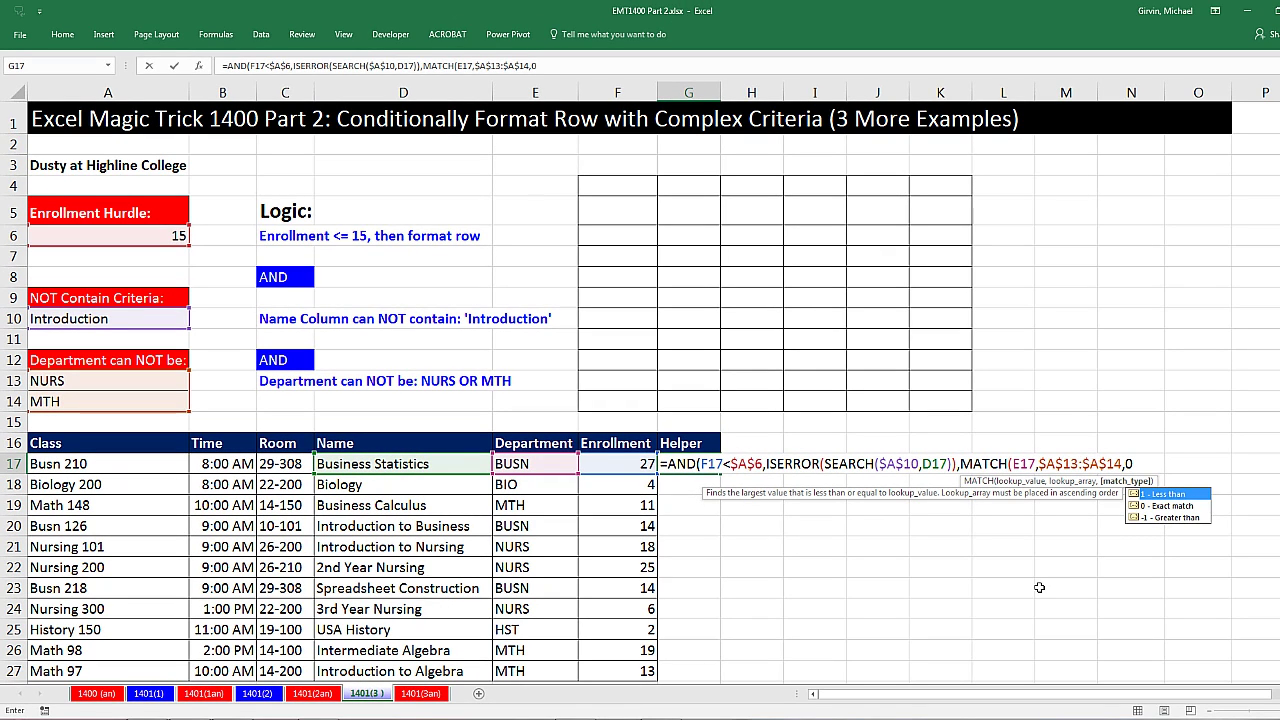
text())
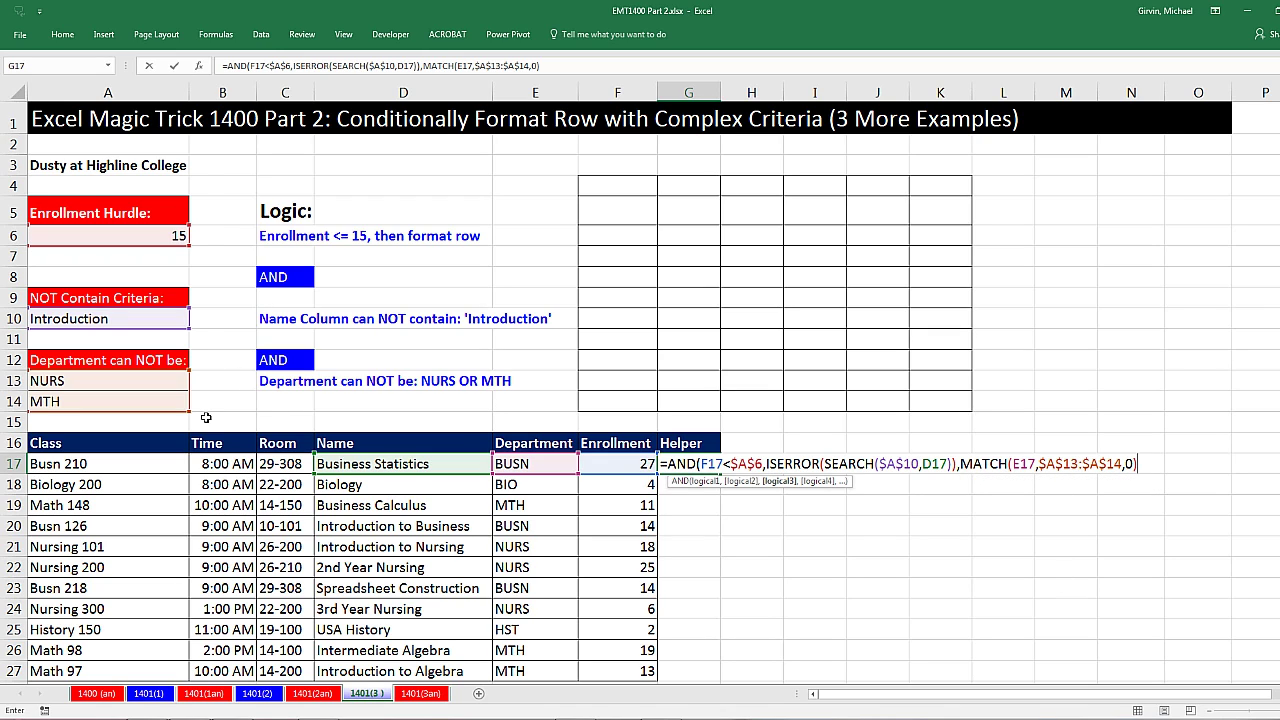
Wrap the MATCH in ISERROR and commit the G17 Helper formula
click(961, 466)
text(iserro)
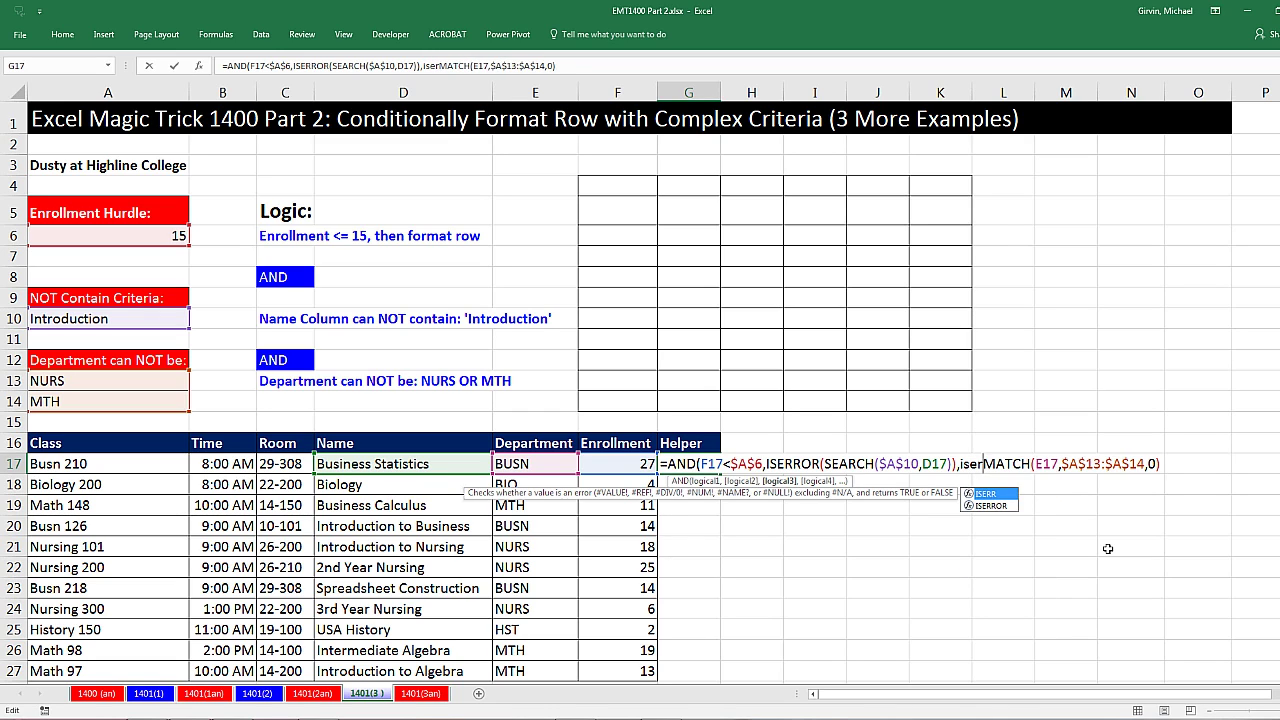
key(Tab)
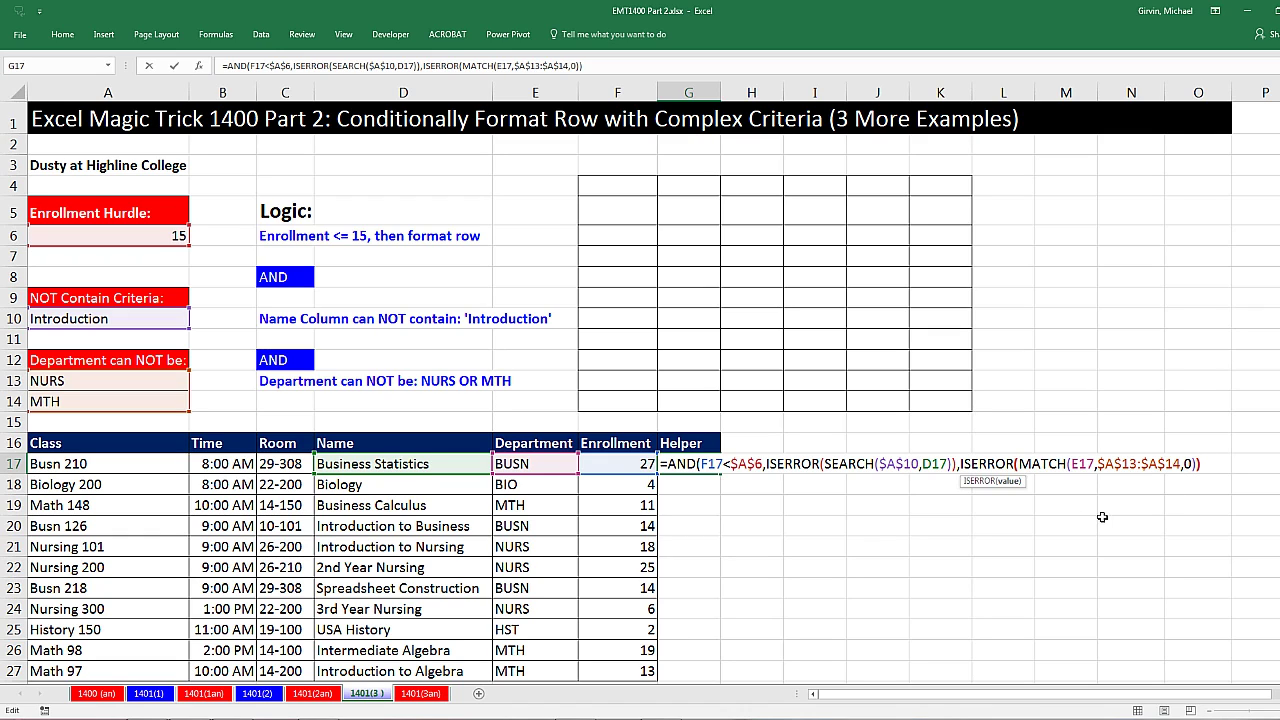
key(End)
click(787, 488)
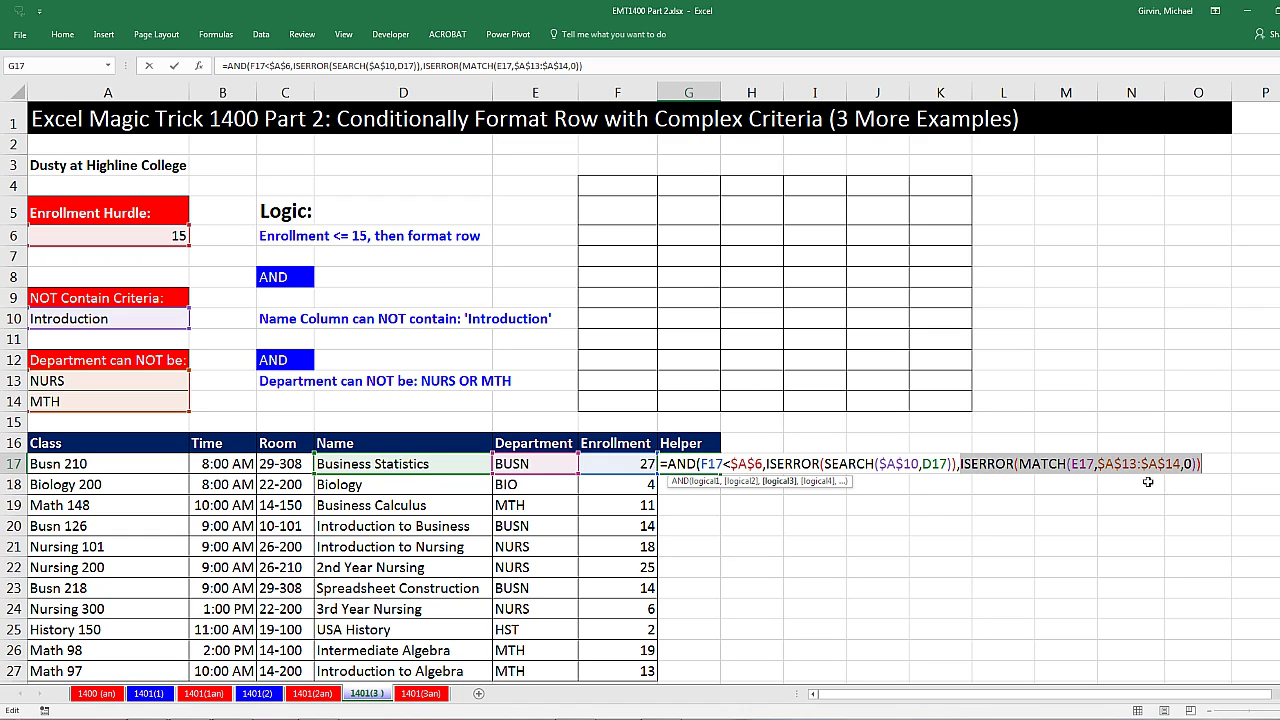
click(1212, 462)
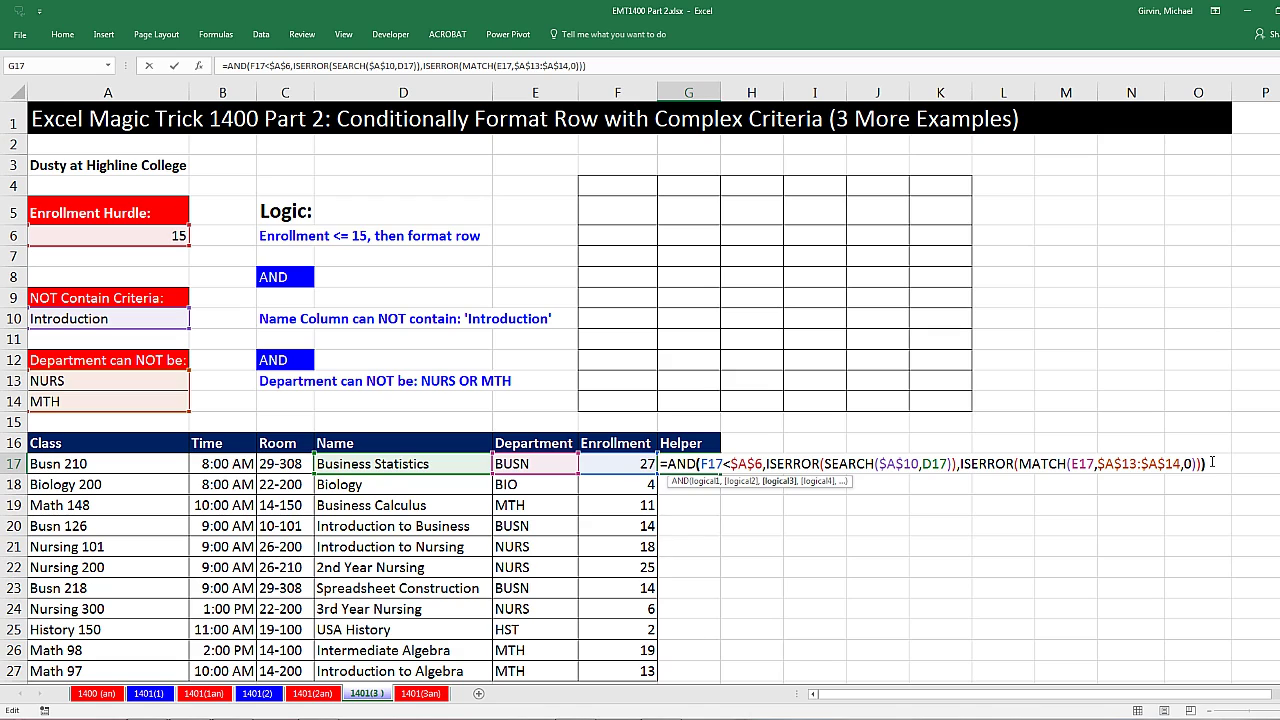
key(ctrl+Return)
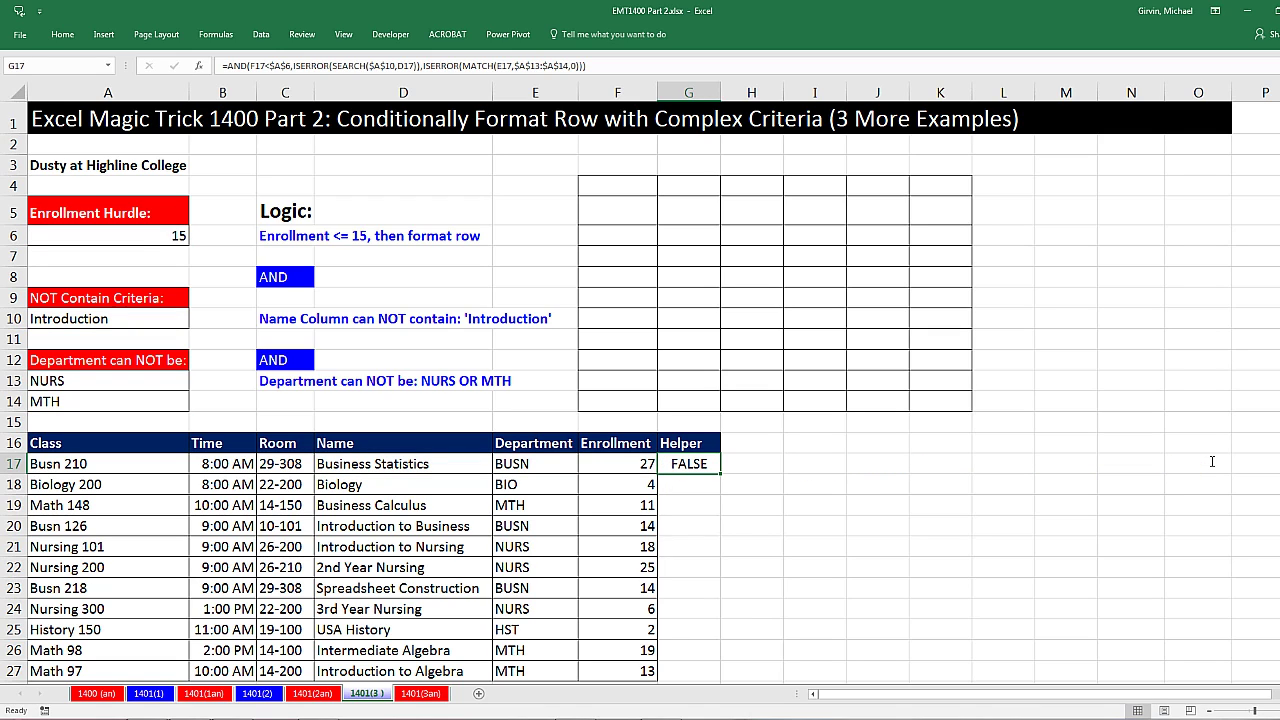
Fill the Helper formula down to G27, check row 23's formula, and select A17:F27
double_click(722, 476)
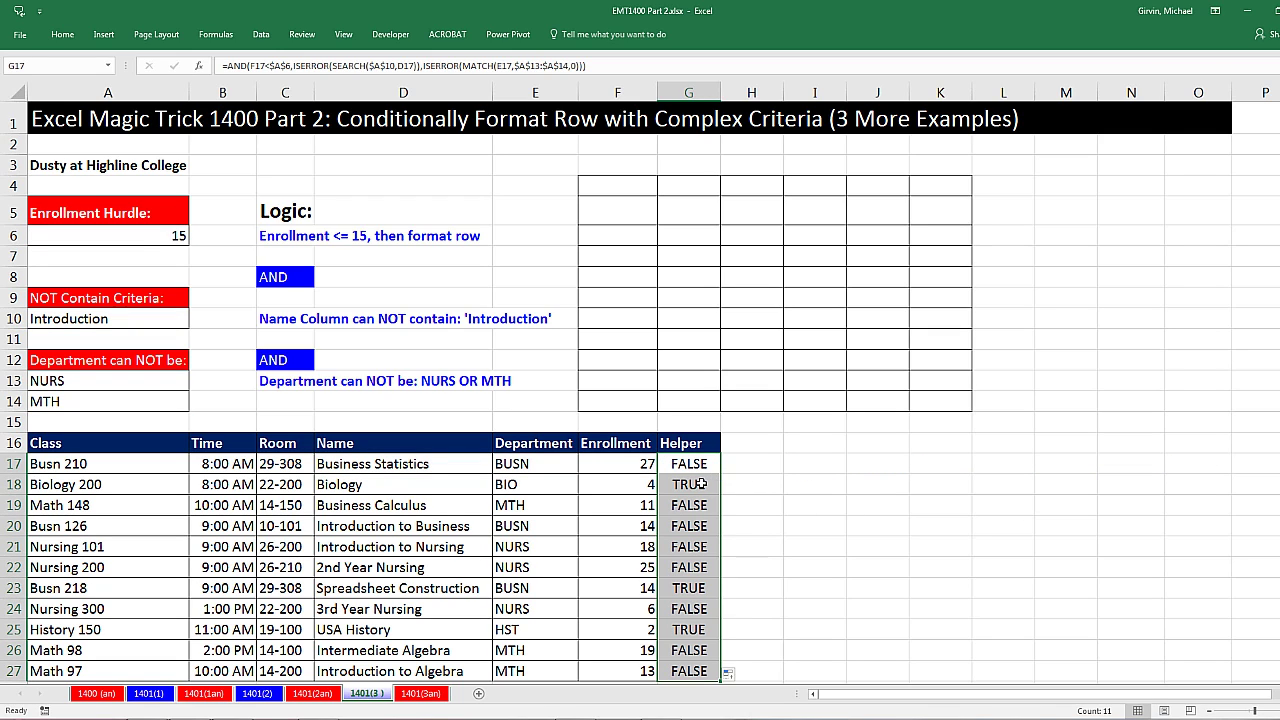
click(700, 586)
key(F2)
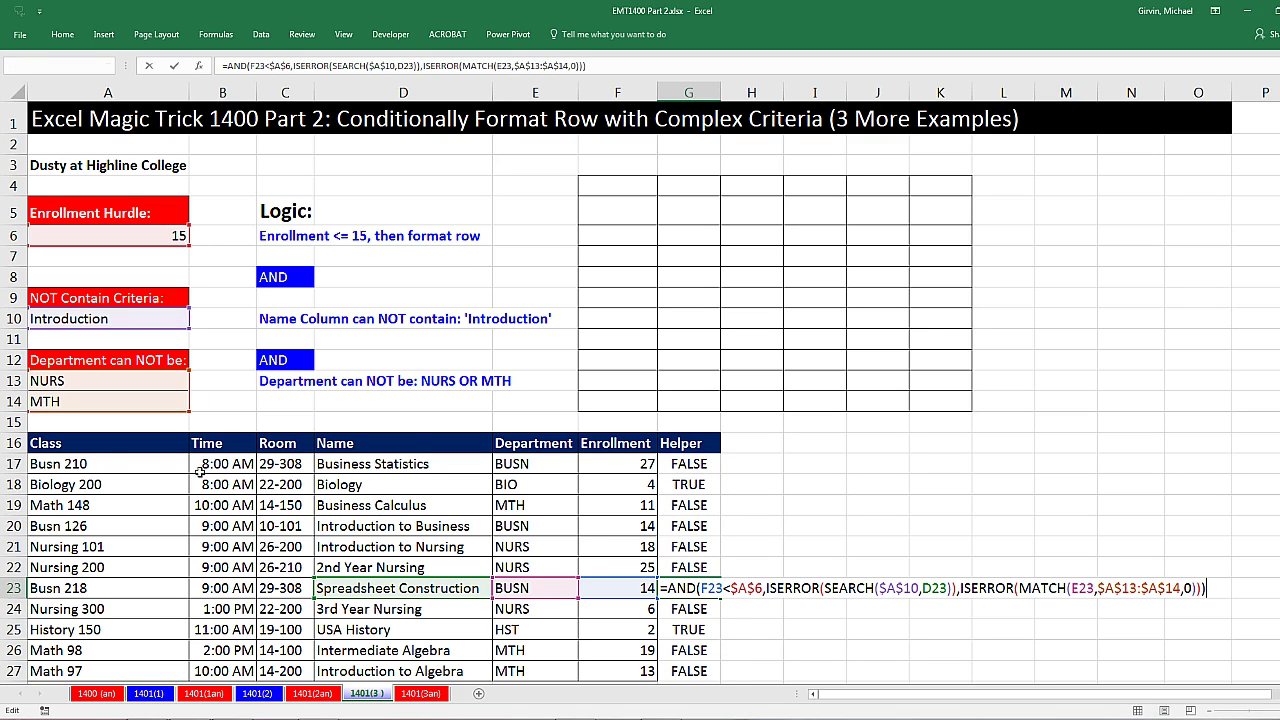
drag(178, 472, 636, 670)
Create a new conditional formatting rule with the formula =$G17=TRUE
key(alt)
key(h)
key(l)
key(n)
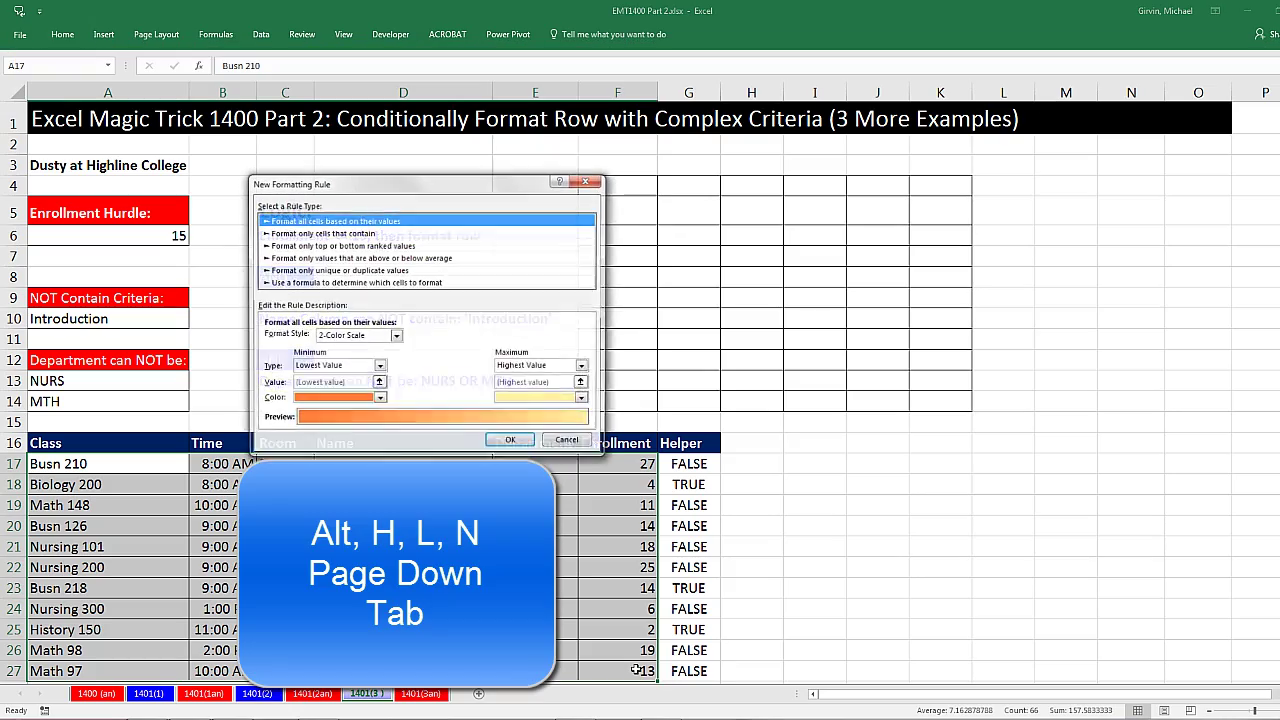
key(Page_Down)
key(Tab)
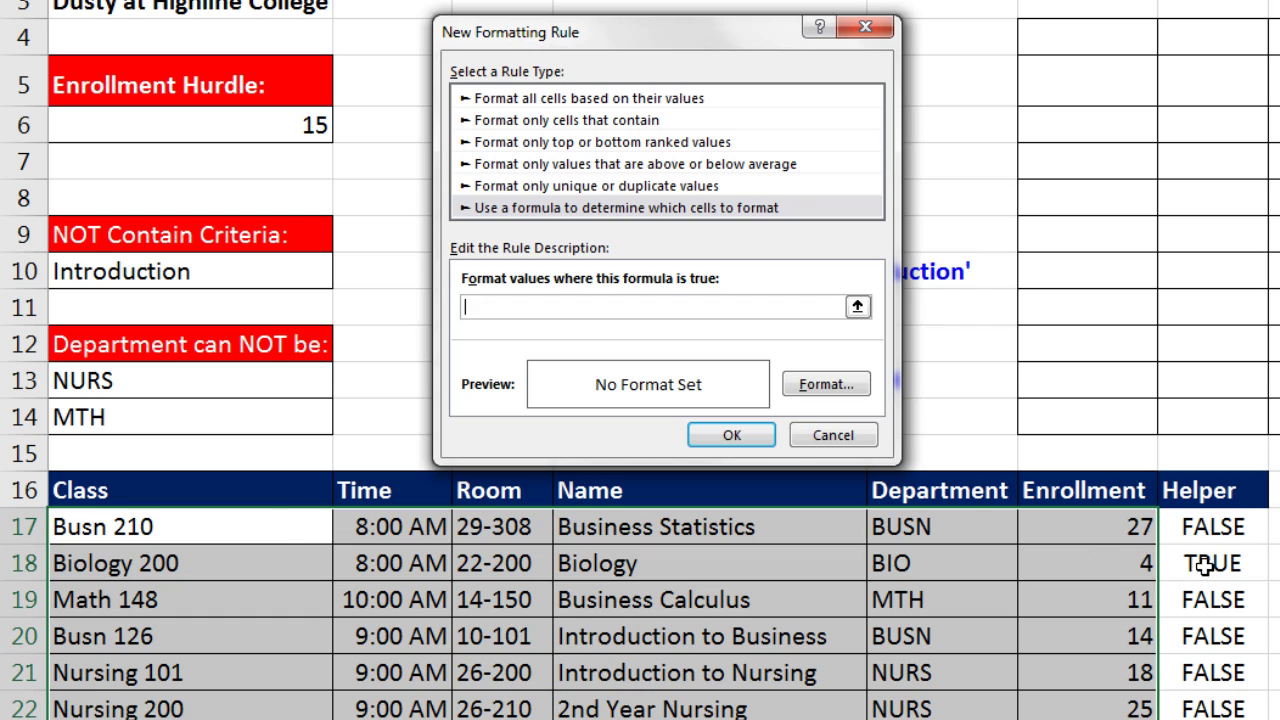
click(1220, 527)
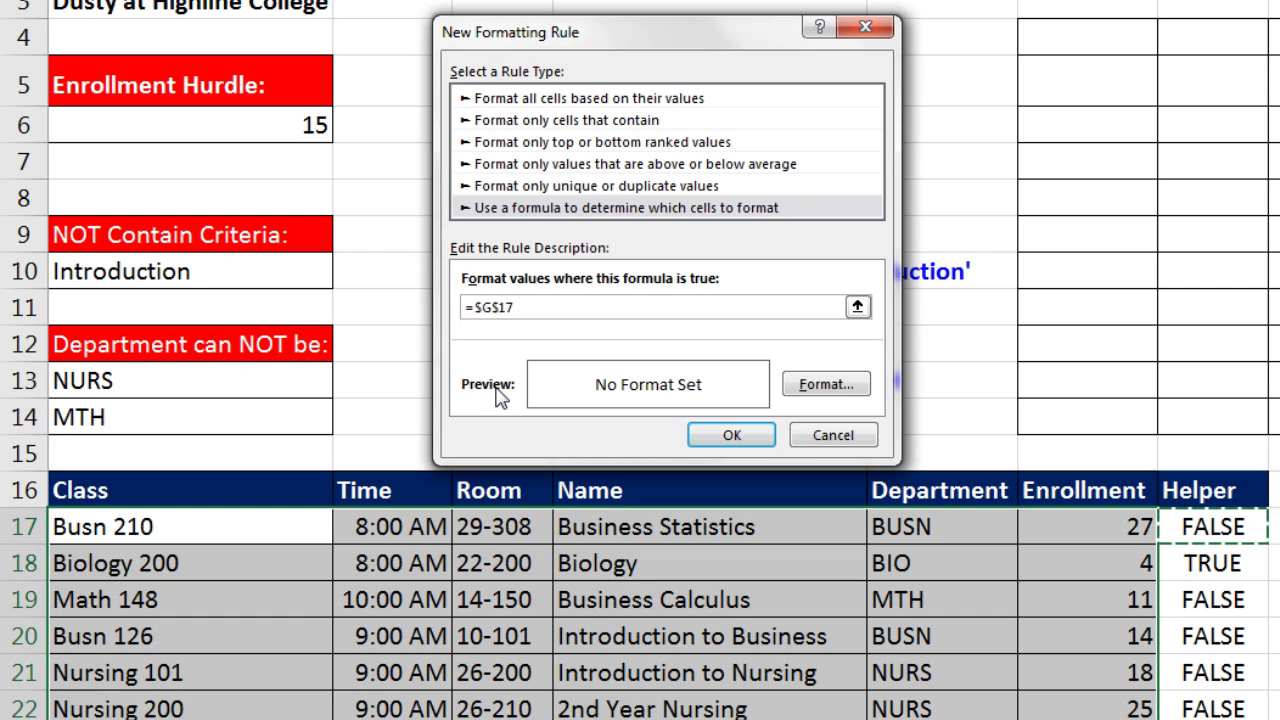
key(F4)
key(F4)
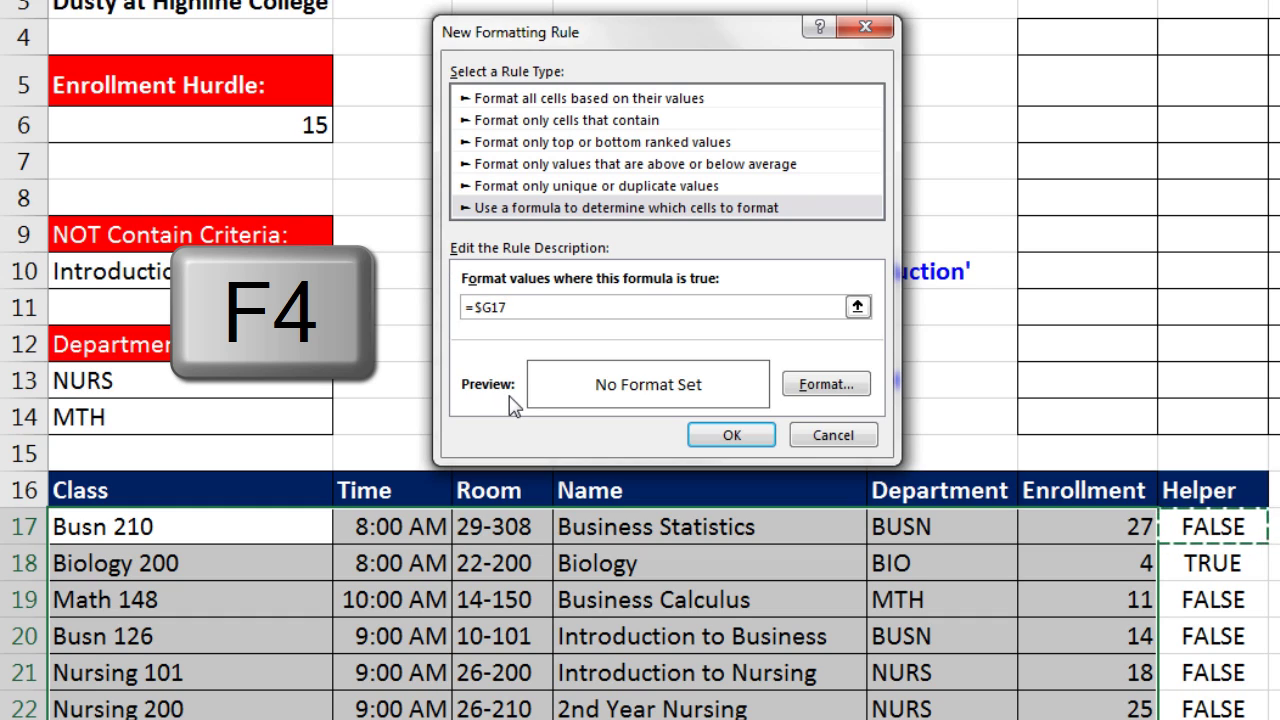
text(=TRUE)
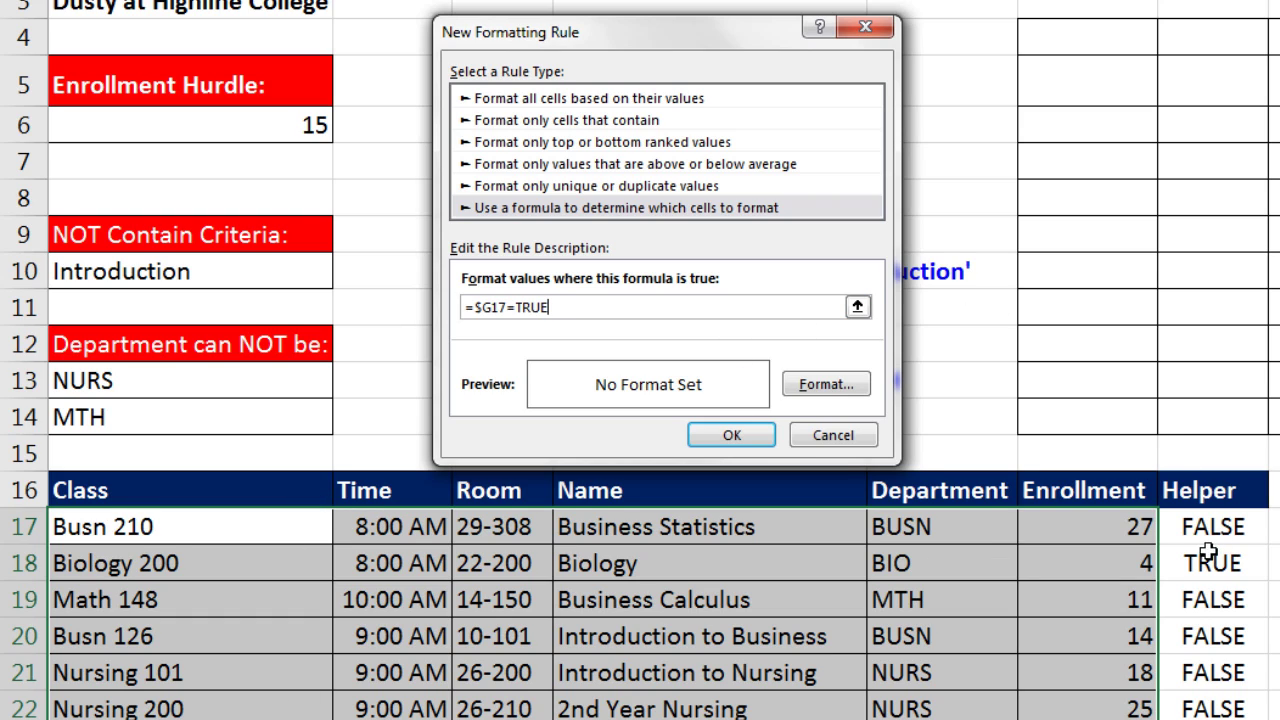
Set the rule's fill to yellow and apply it
click(822, 390)
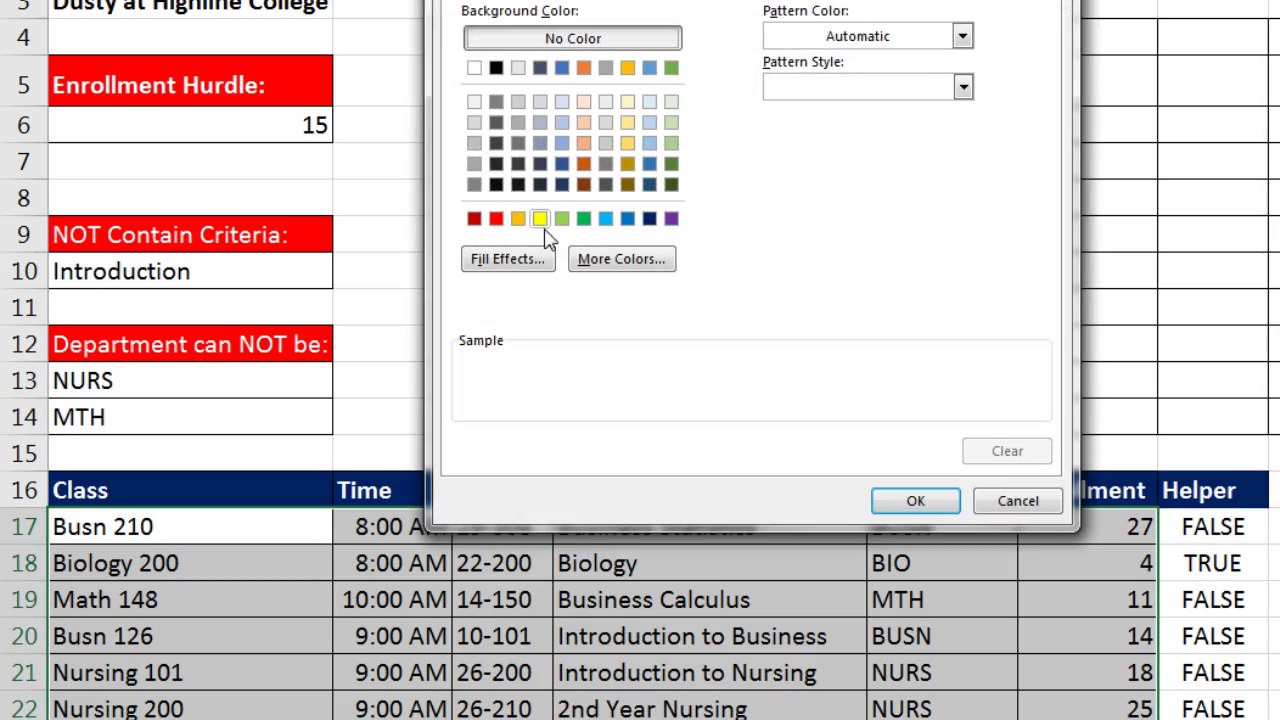
click(540, 218)
click(912, 503)
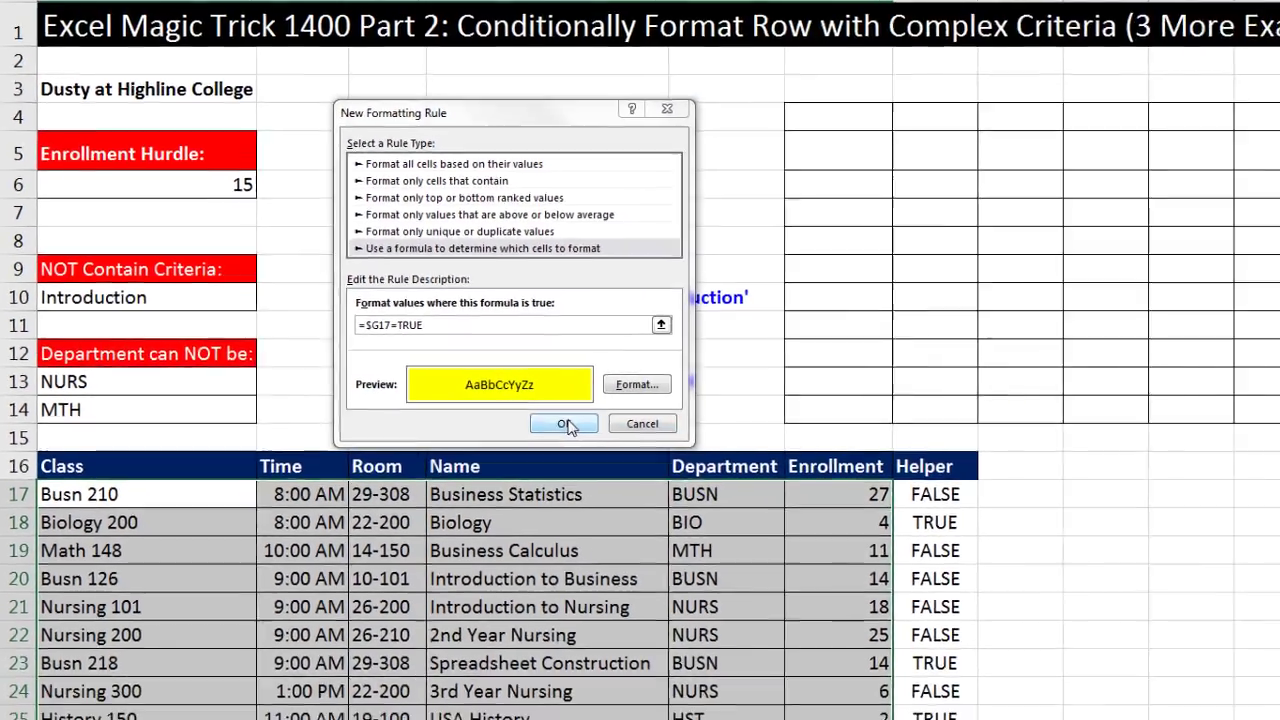
click(717, 431)
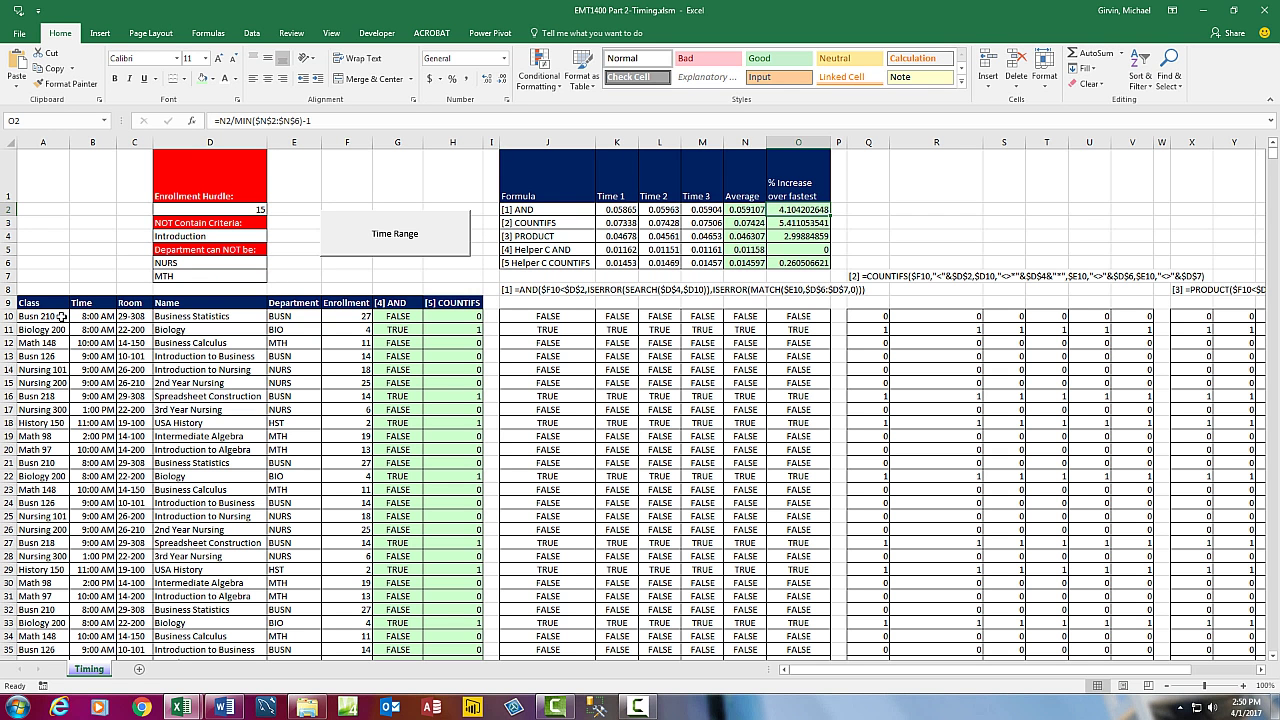
Check that the Timing workbook's class data runs to row 5920, then return to the top
click(61, 316)
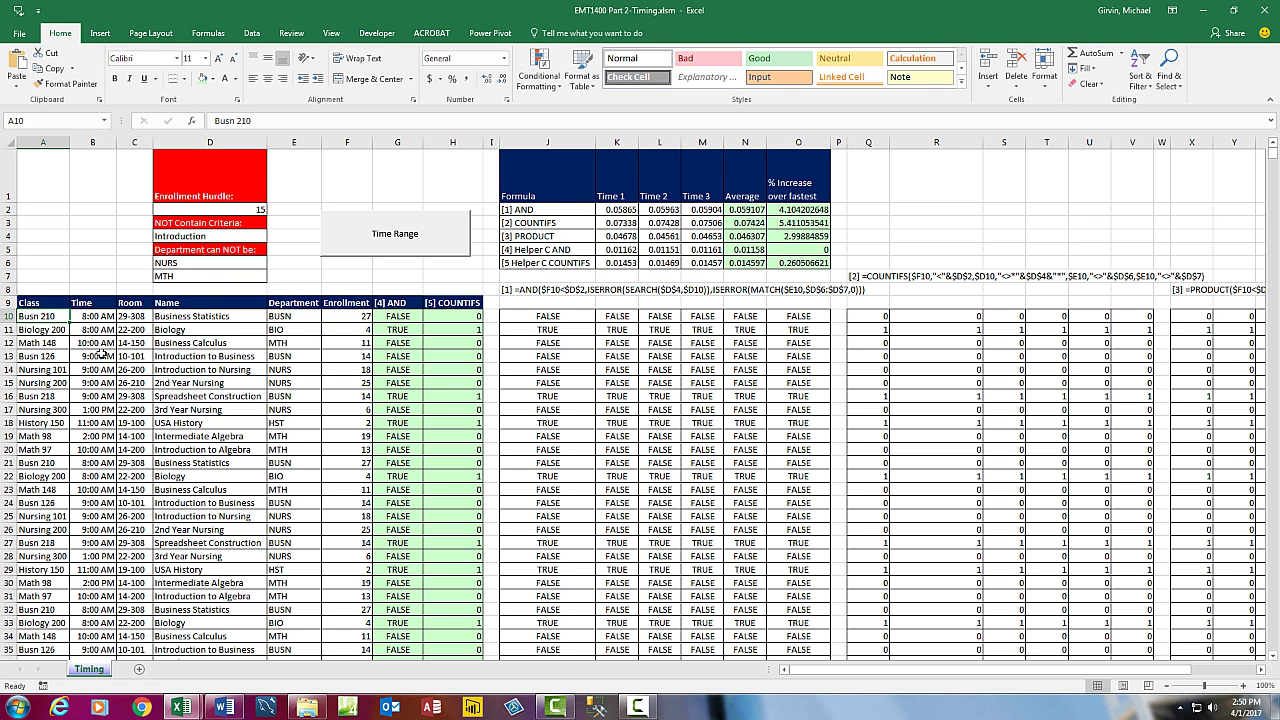
key(ctrl+Down)
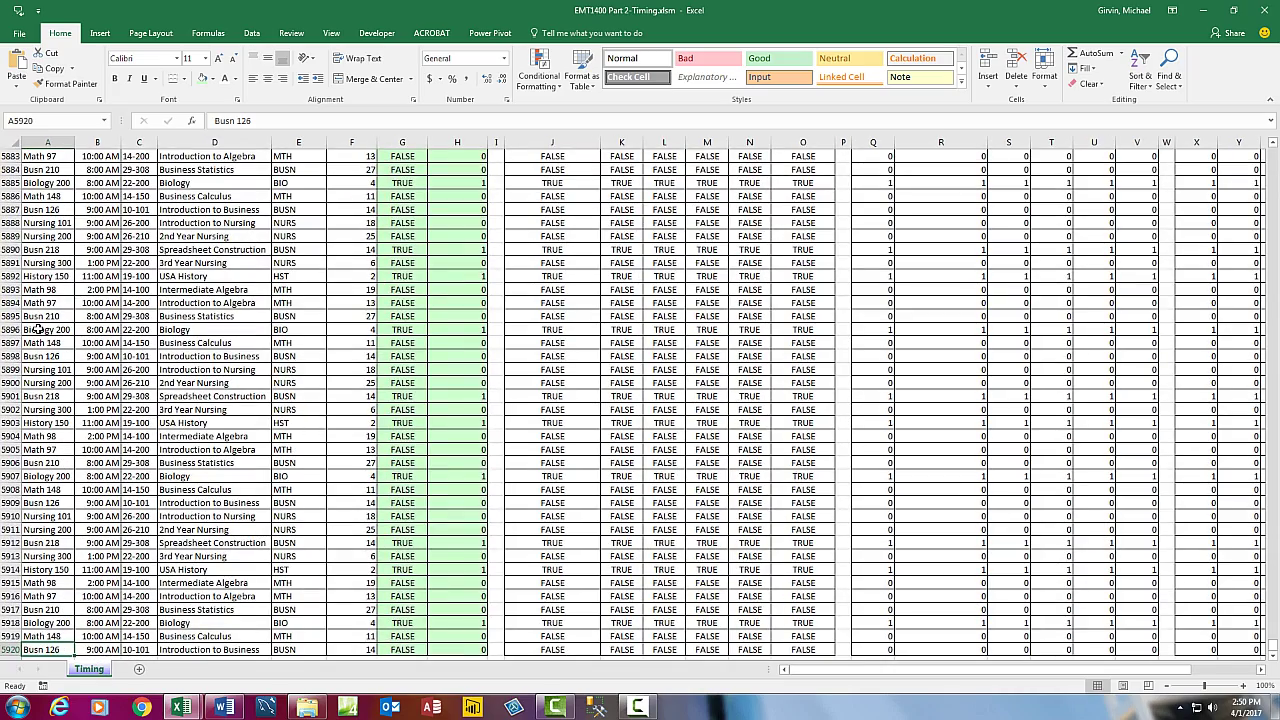
key(ctrl+Home)
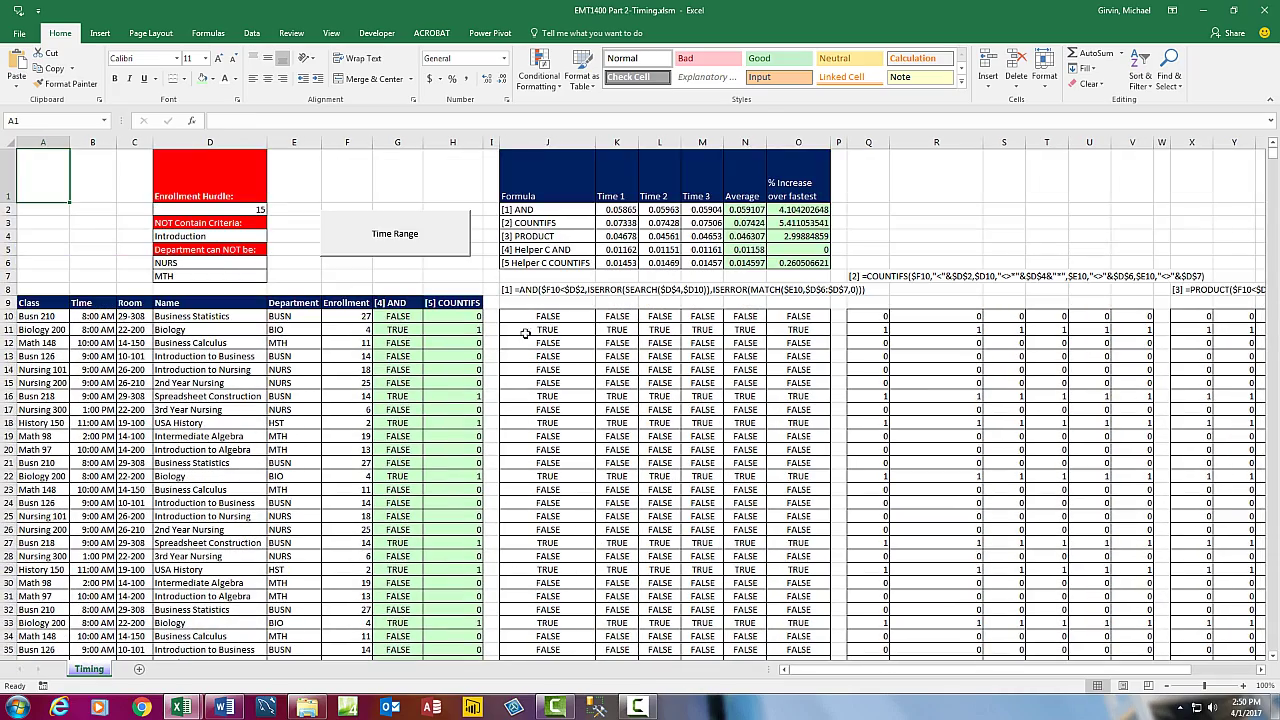
Inspect the AND, COUNTIFS and PRODUCT formulas in J10, Q10 and X10
click(526, 318)
key(F2)
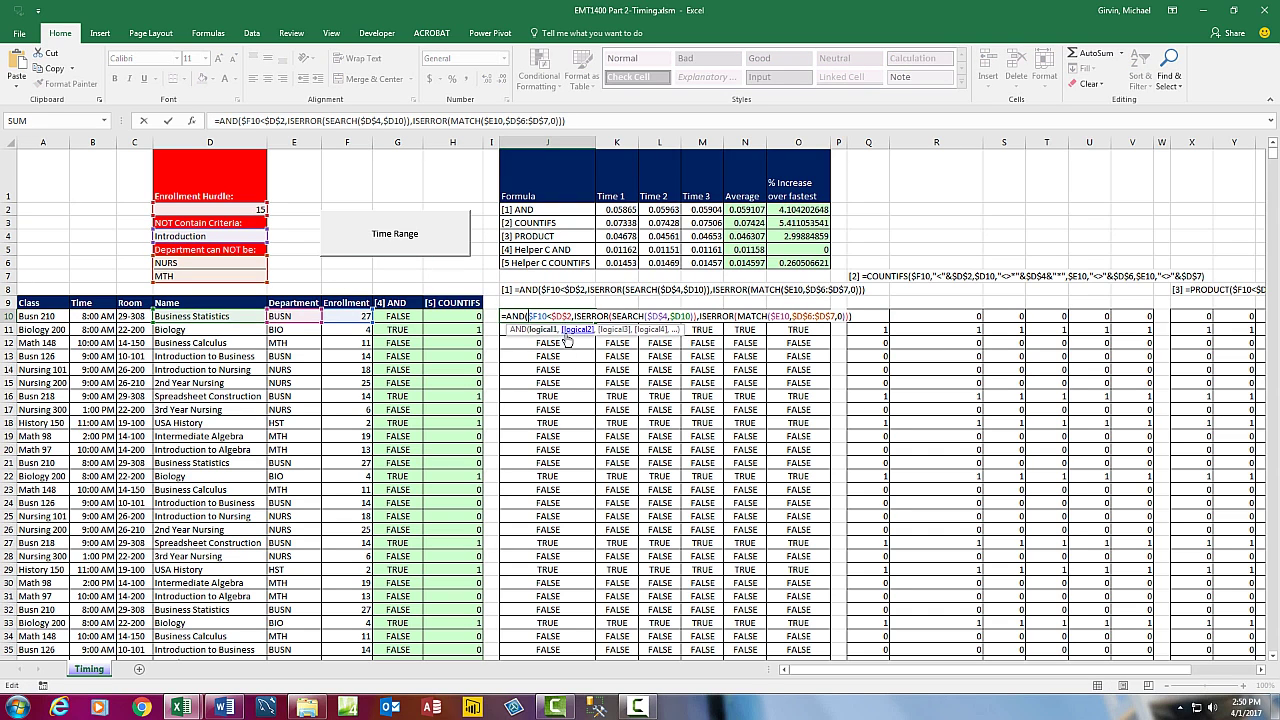
key(Escape)
click(875, 316)
key(F2)
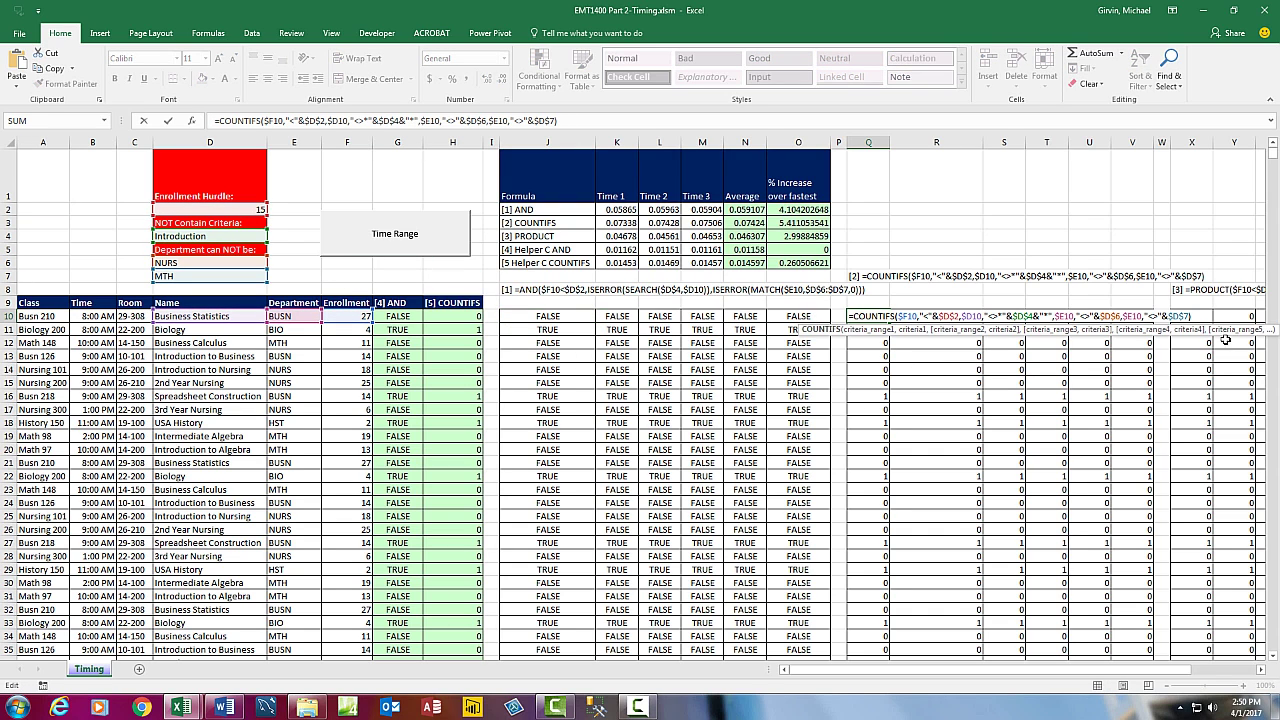
key(Escape)
click(1205, 316)
key(F2)
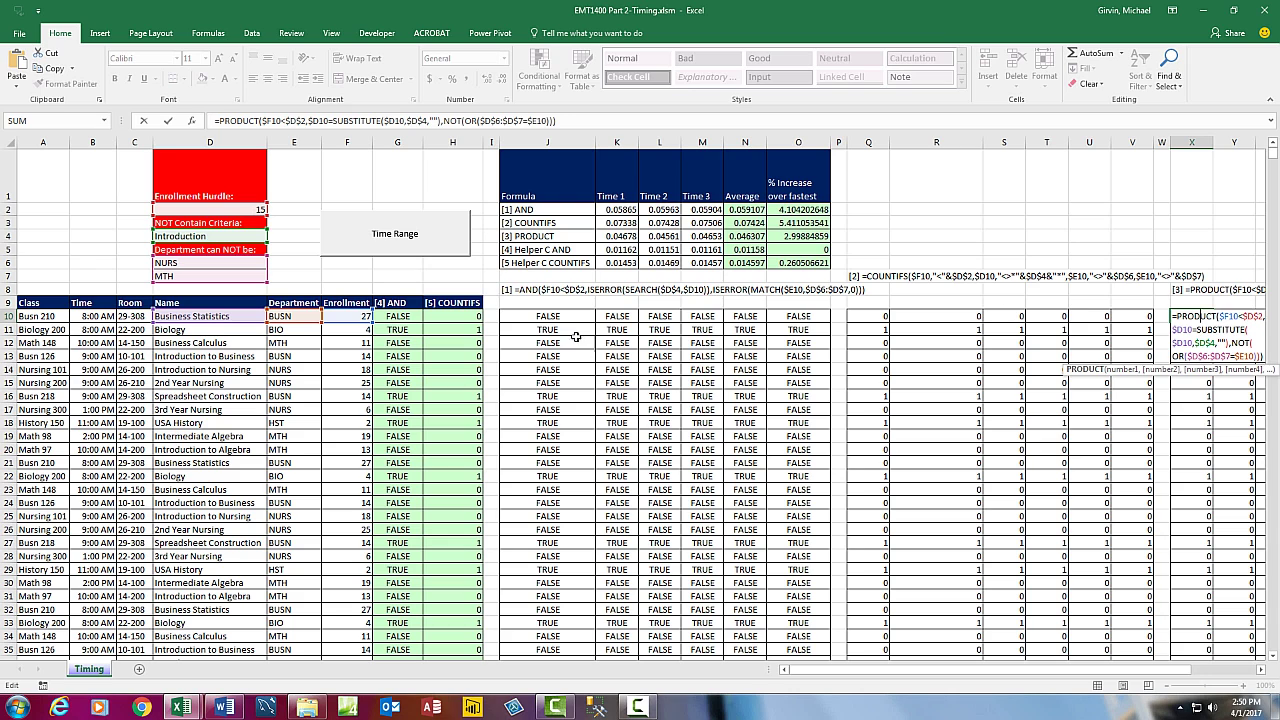
key(Escape)
Inspect the helper AND and helper COUNTIFS formulas in G10 and H10
click(399, 316)
key(F2)
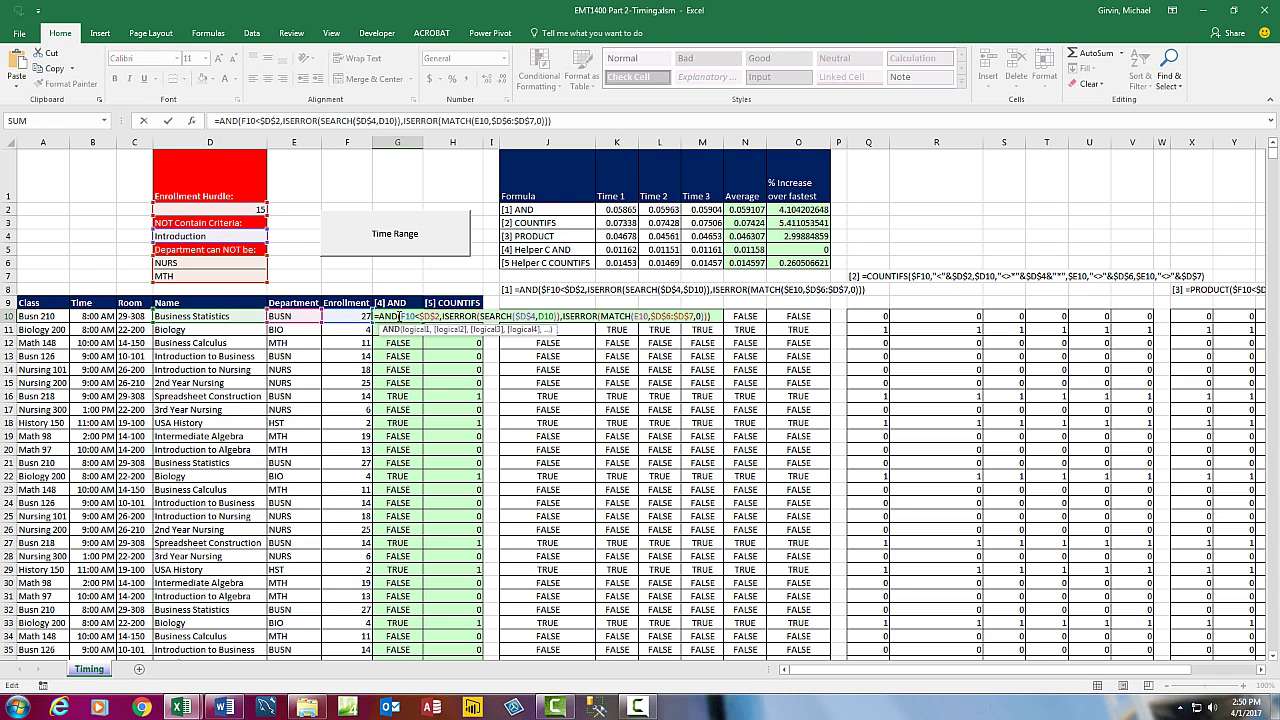
key(Escape)
click(456, 316)
key(F2)
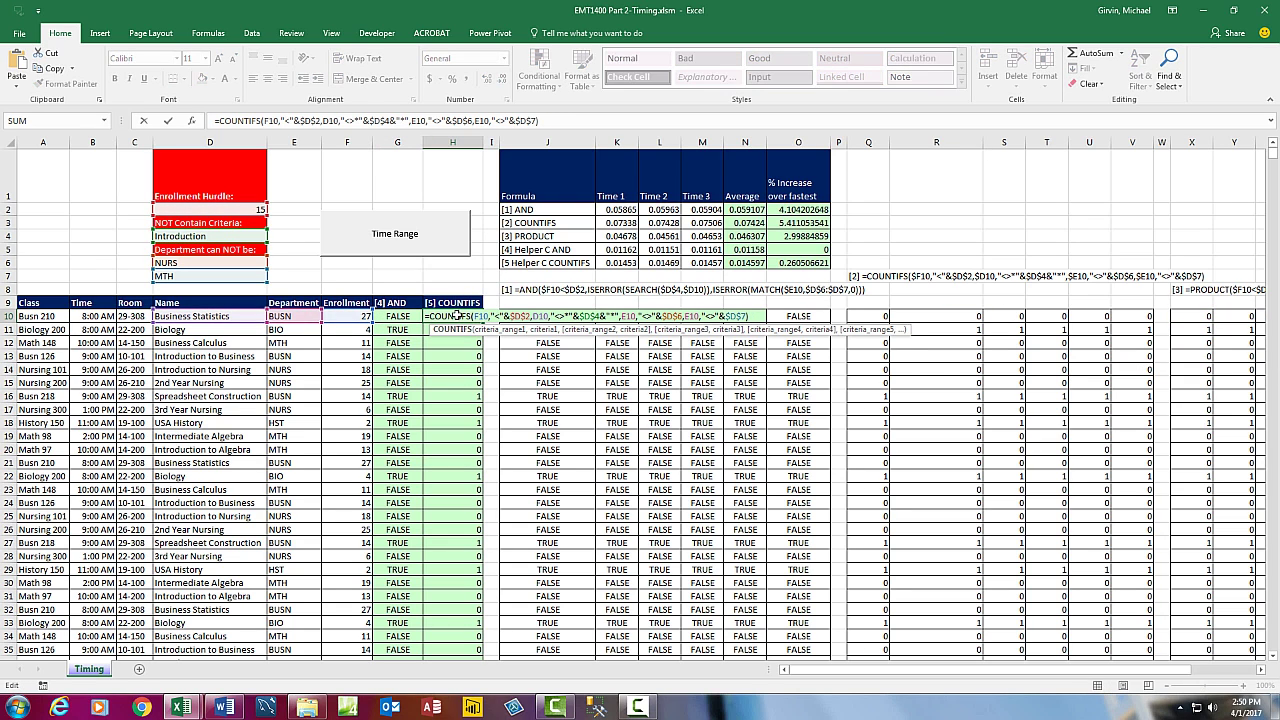
key(Escape)
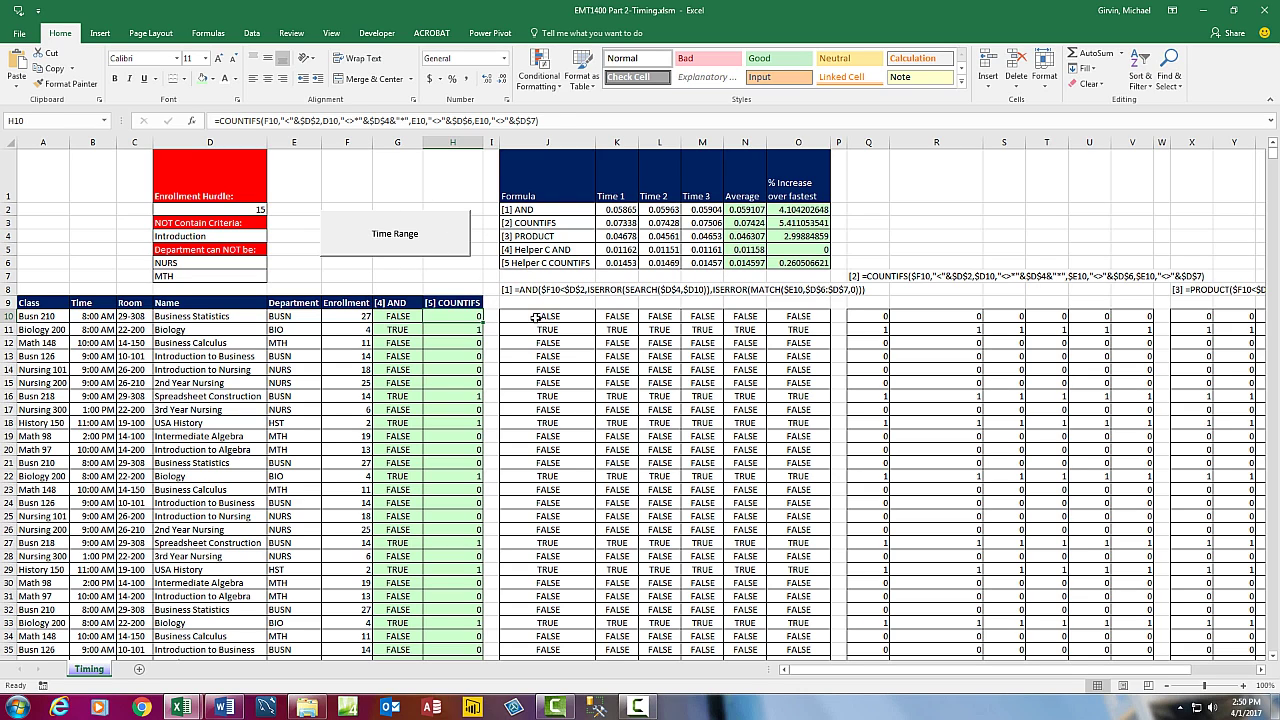
drag(535, 317, 790, 460)
drag(868, 316, 1068, 404)
drag(397, 316, 430, 520)
drag(452, 316, 458, 436)
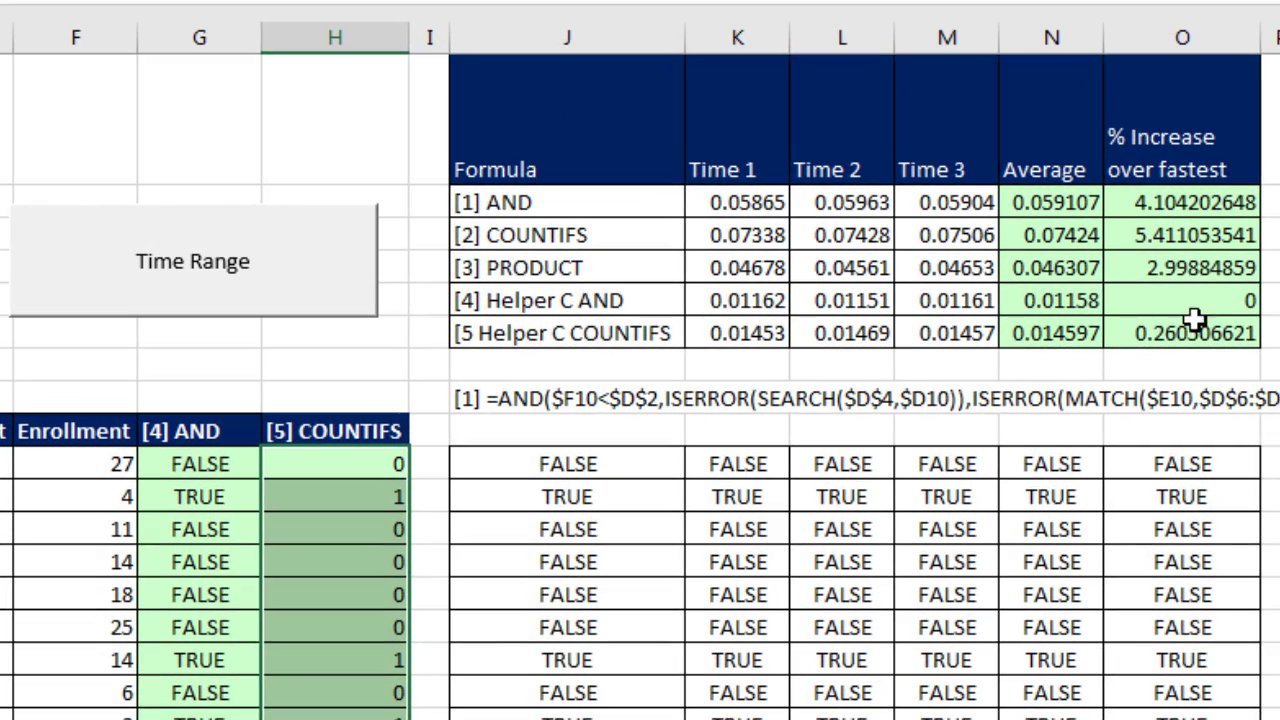
click(611, 303)
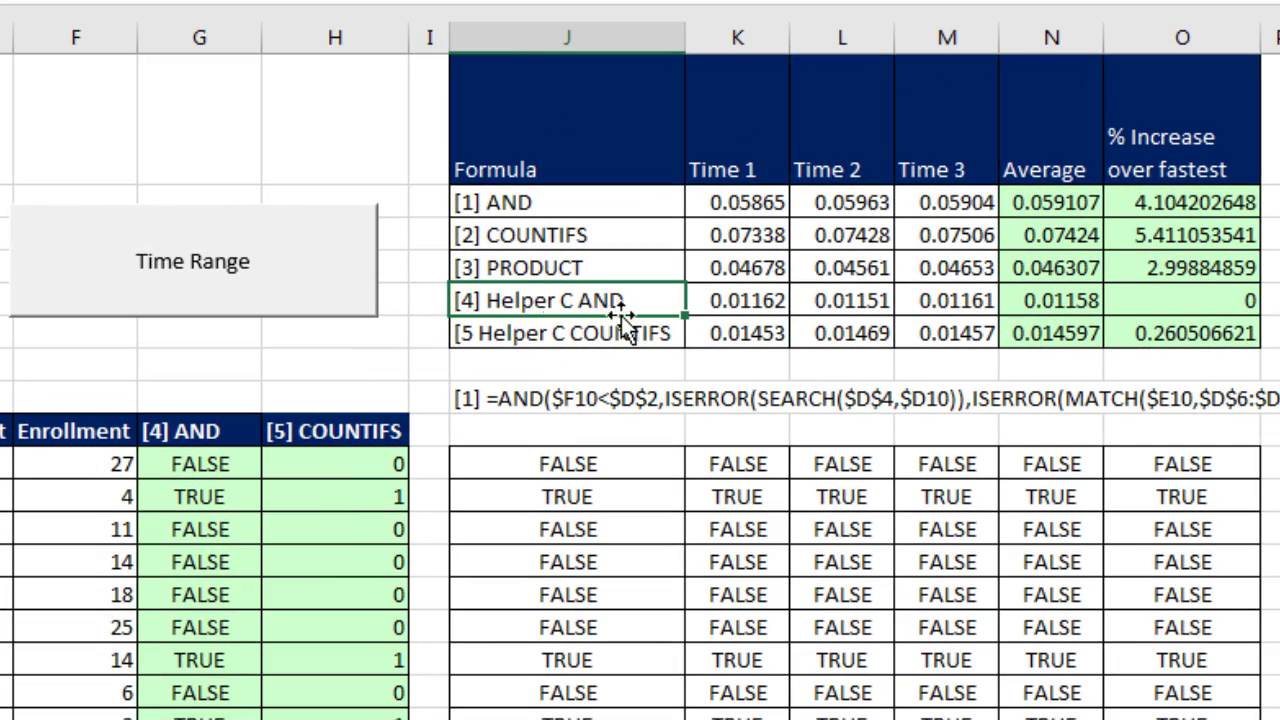
double_click(223, 470)
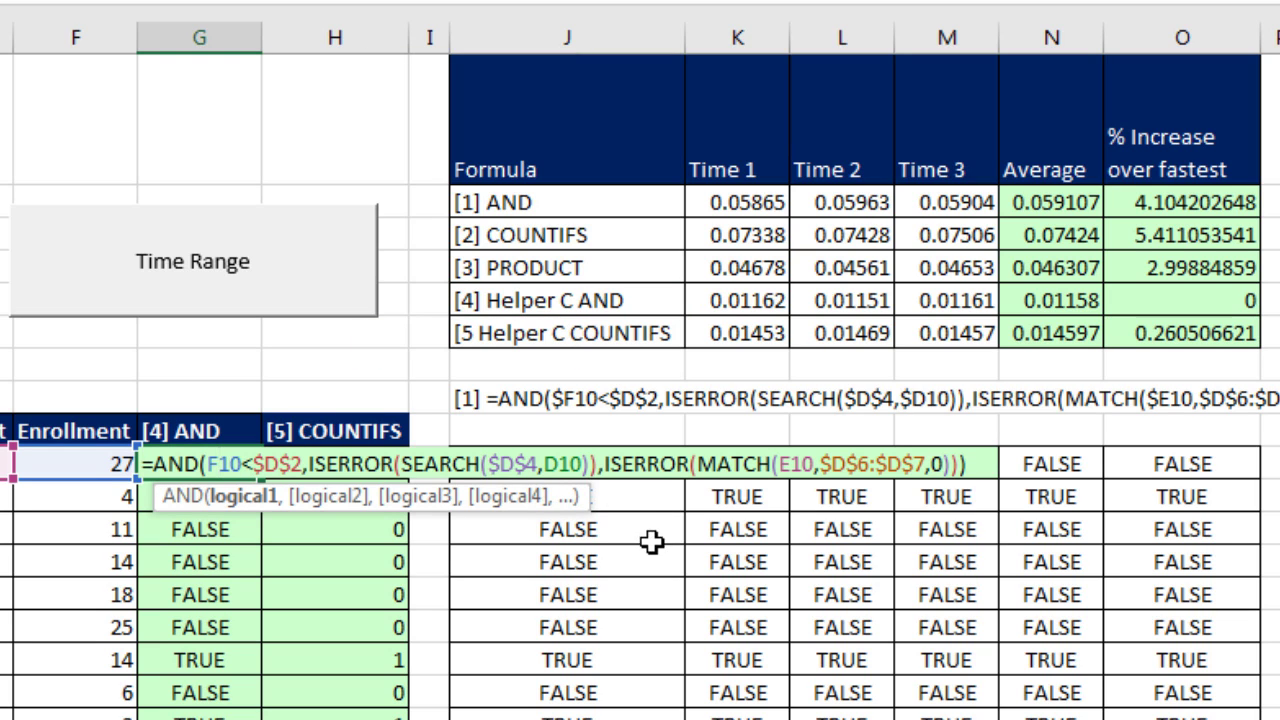
key(Escape)
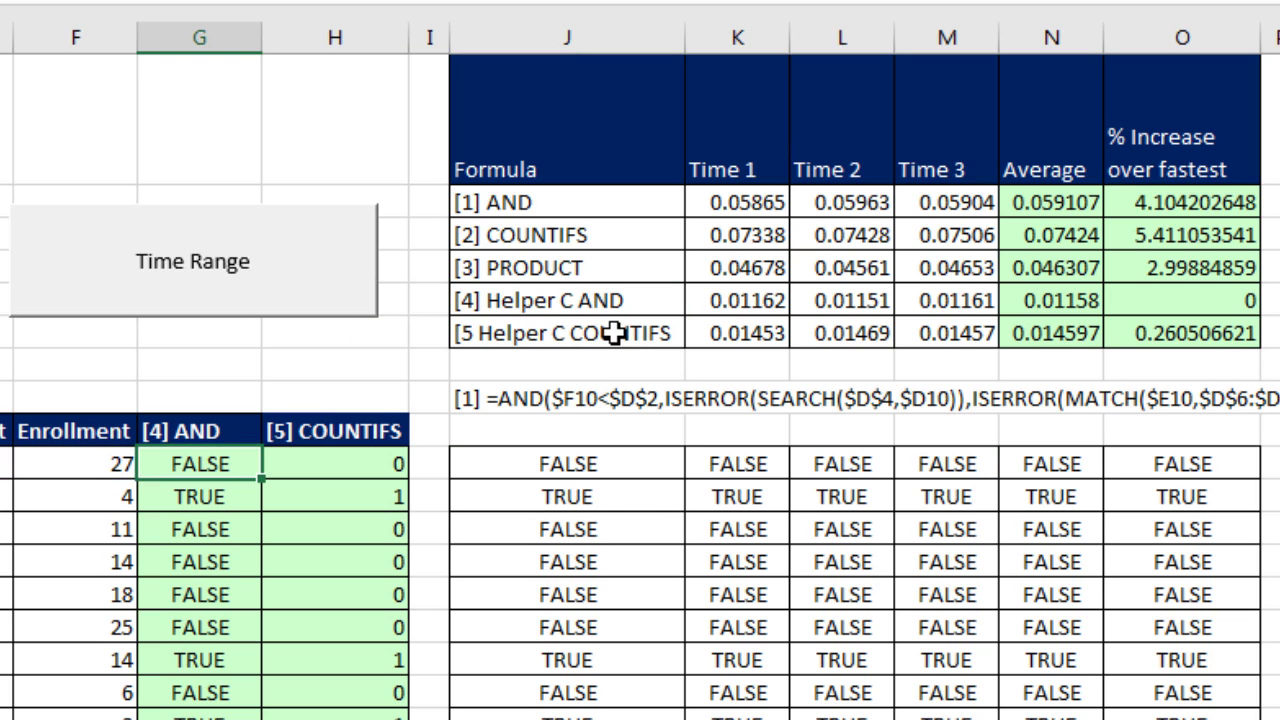
double_click(390, 462)
key(Escape)
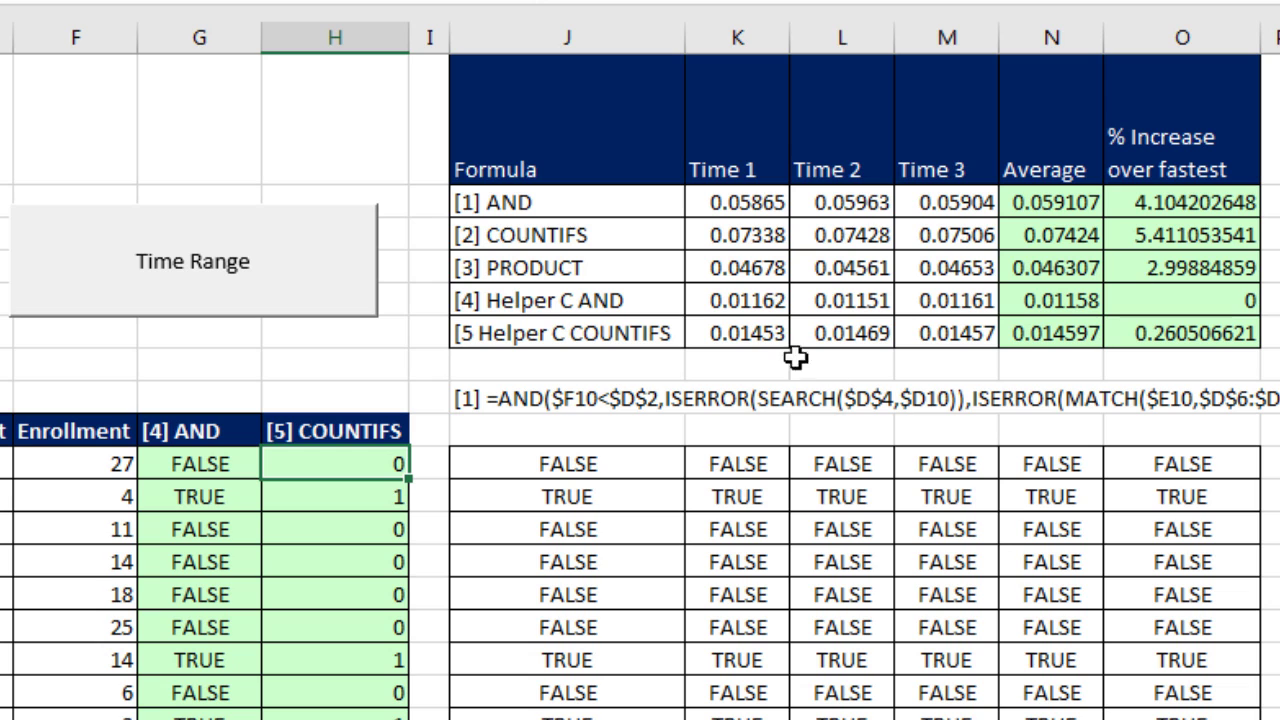
Time the AND results block from J10 with Time Range: 0.06039 seconds
click(578, 464)
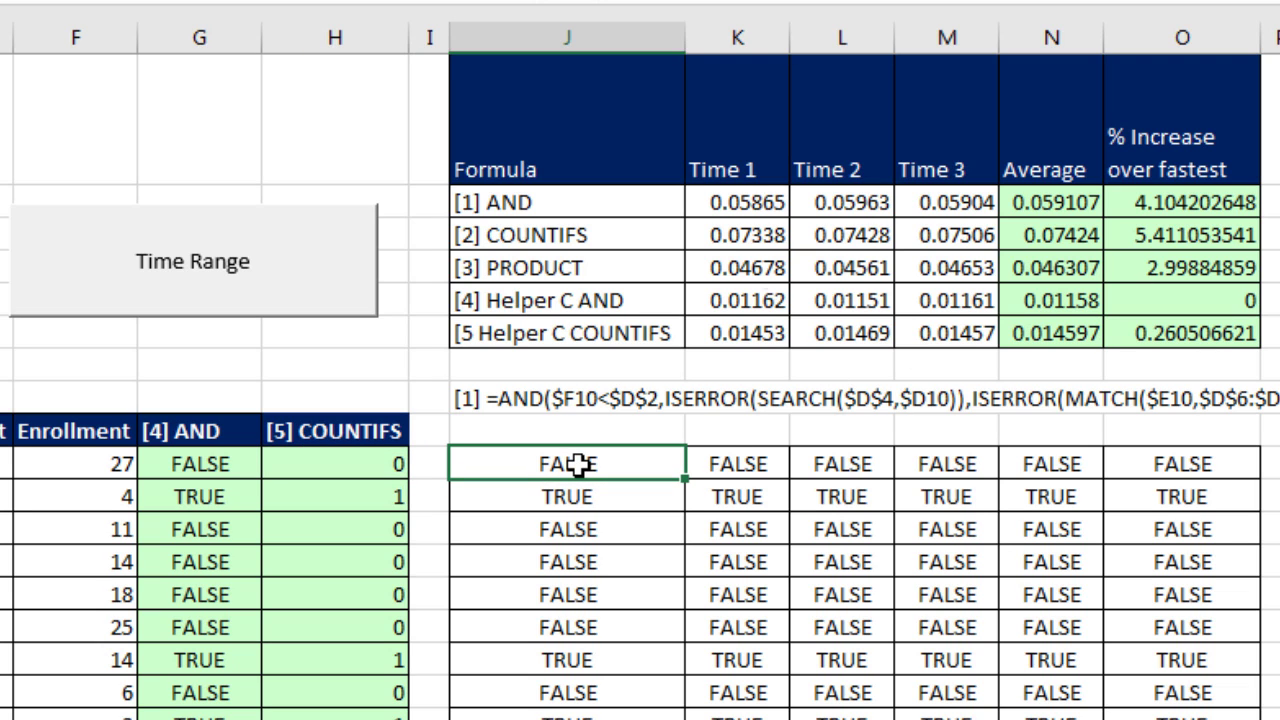
key(ctrl+shift+8)
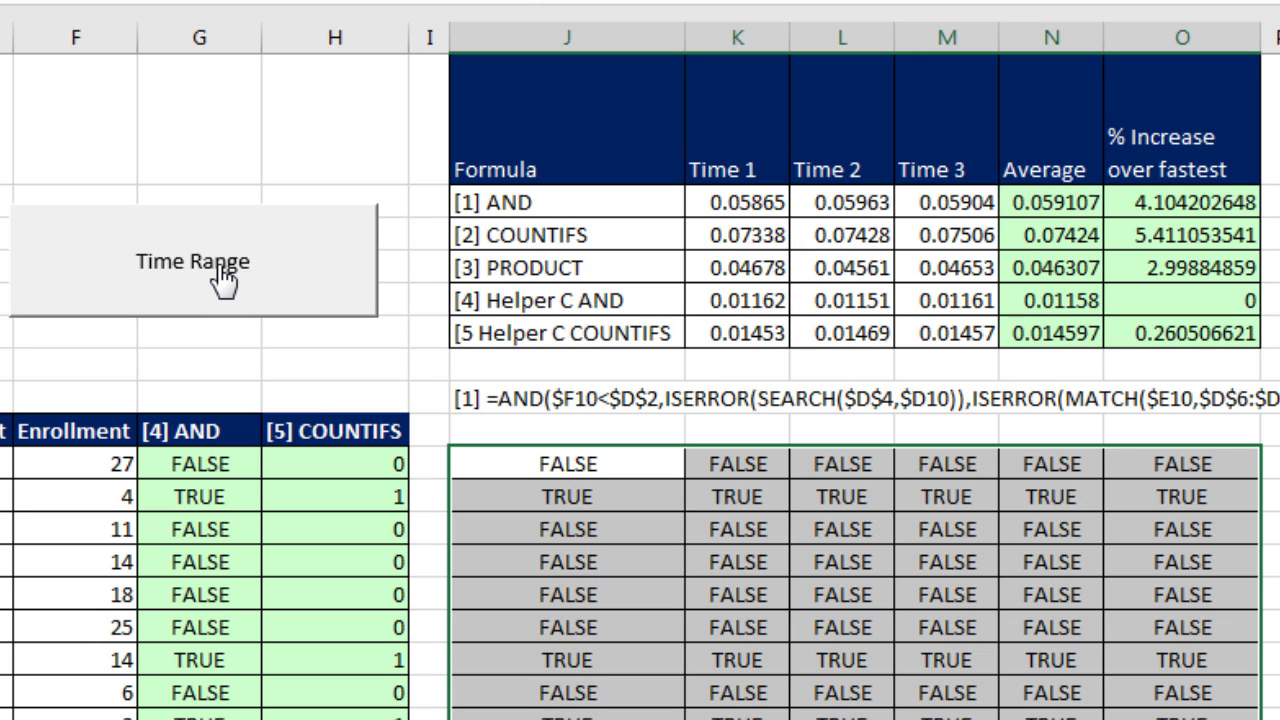
click(224, 283)
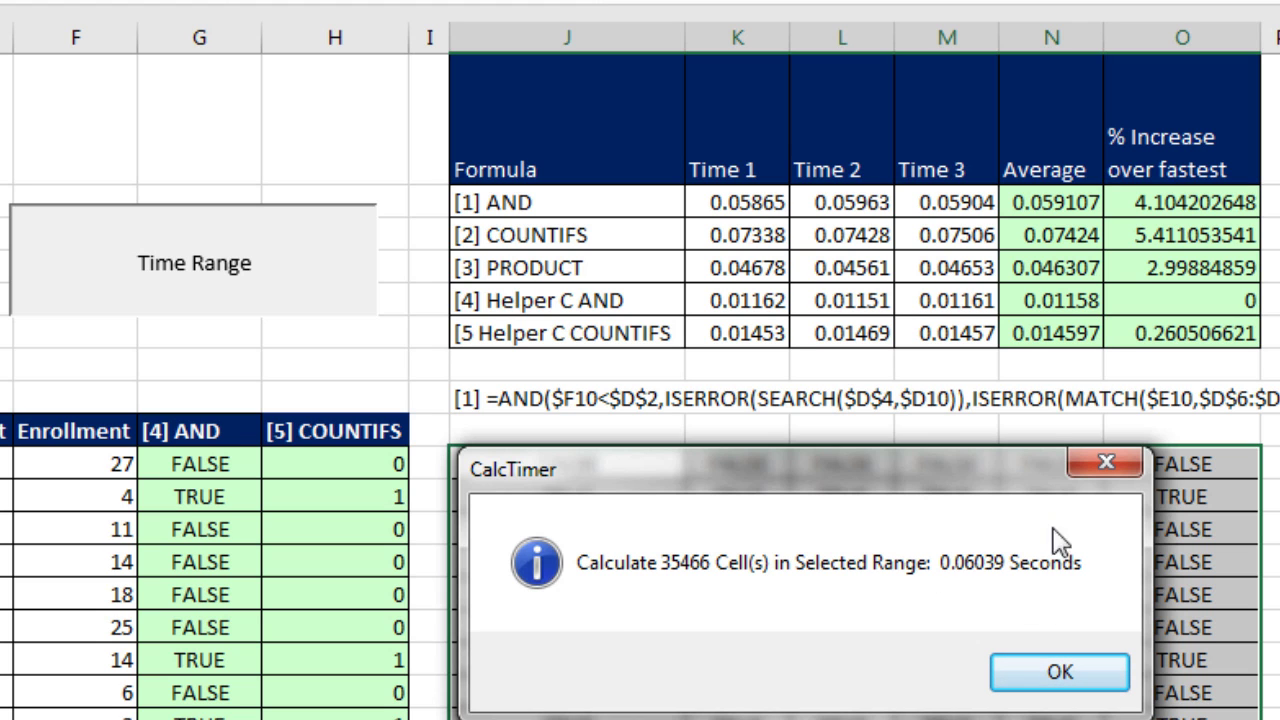
click(1060, 671)
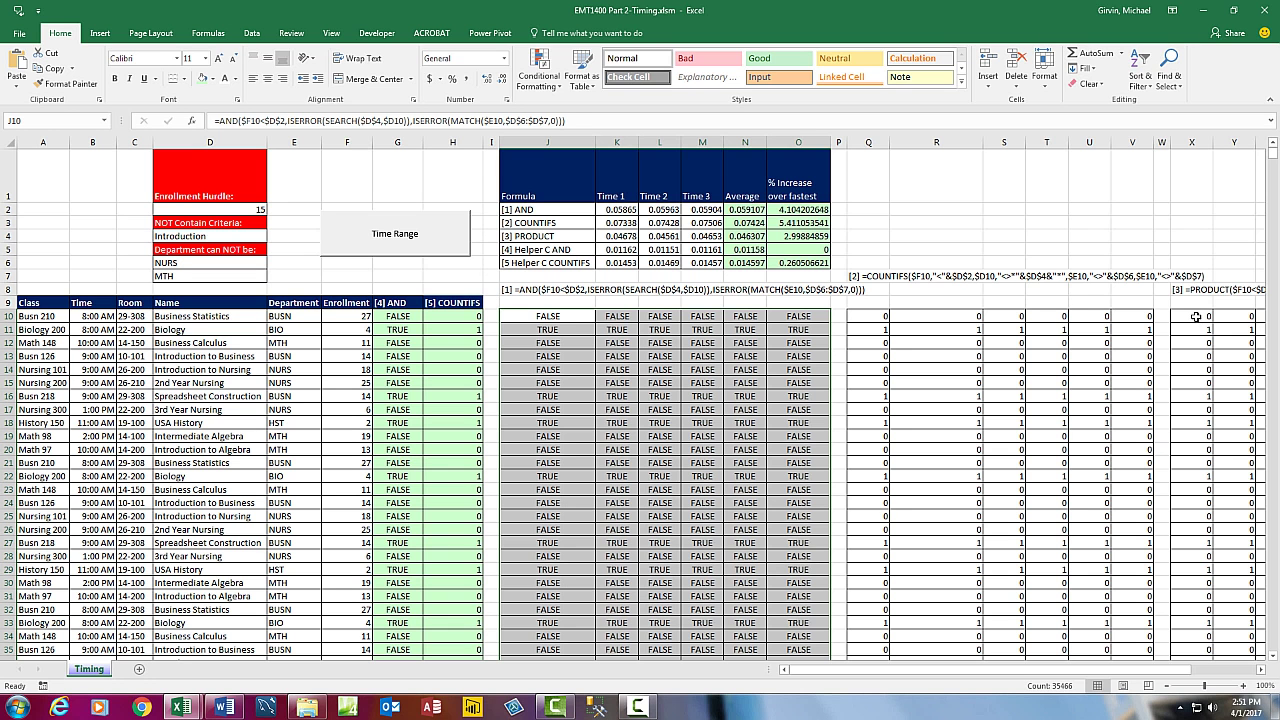
Time the PRODUCT results block from X10 with Time Range: 0.04956 seconds for 35466 cells
click(1196, 316)
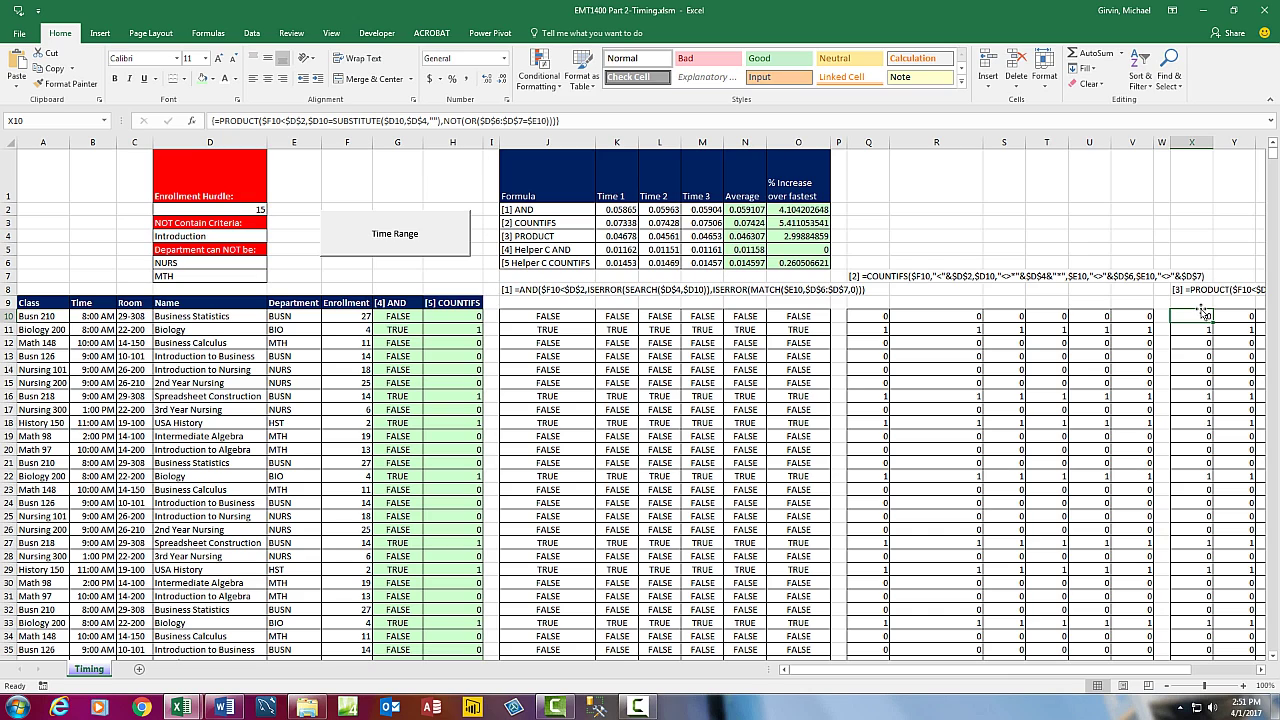
key(ctrl+shift+End)
key(ctrl+BackSpace)
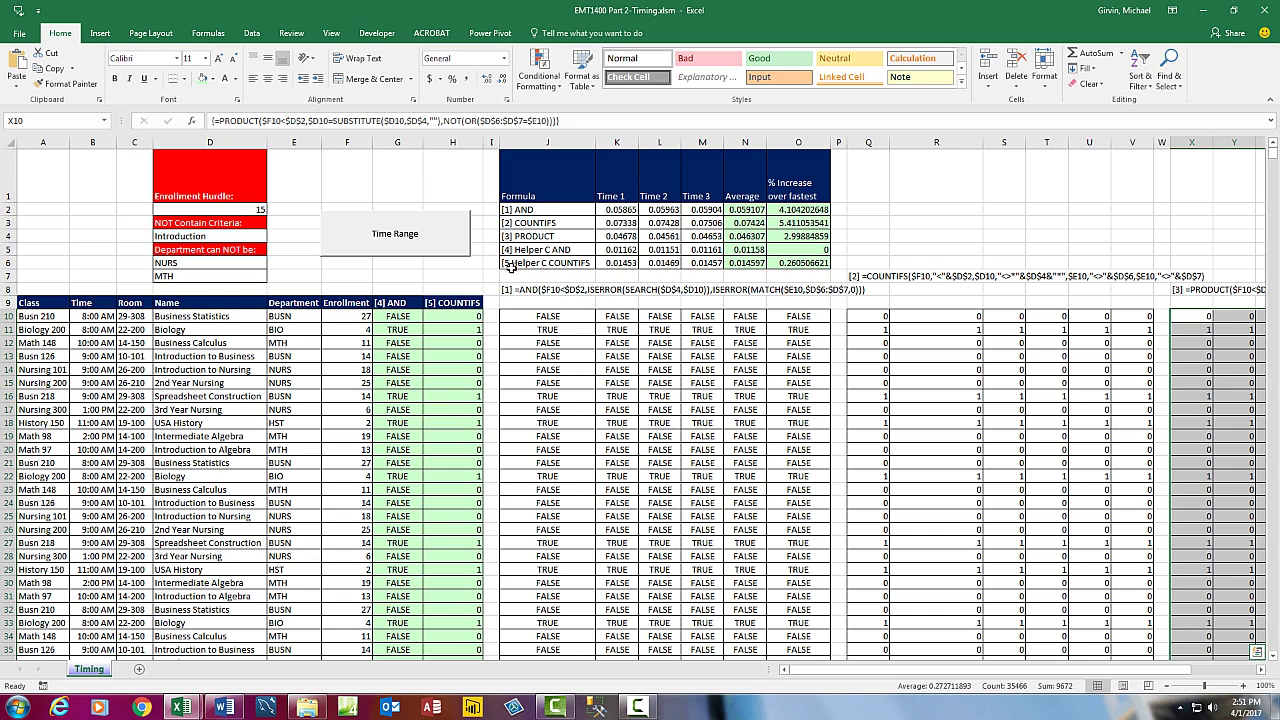
click(396, 251)
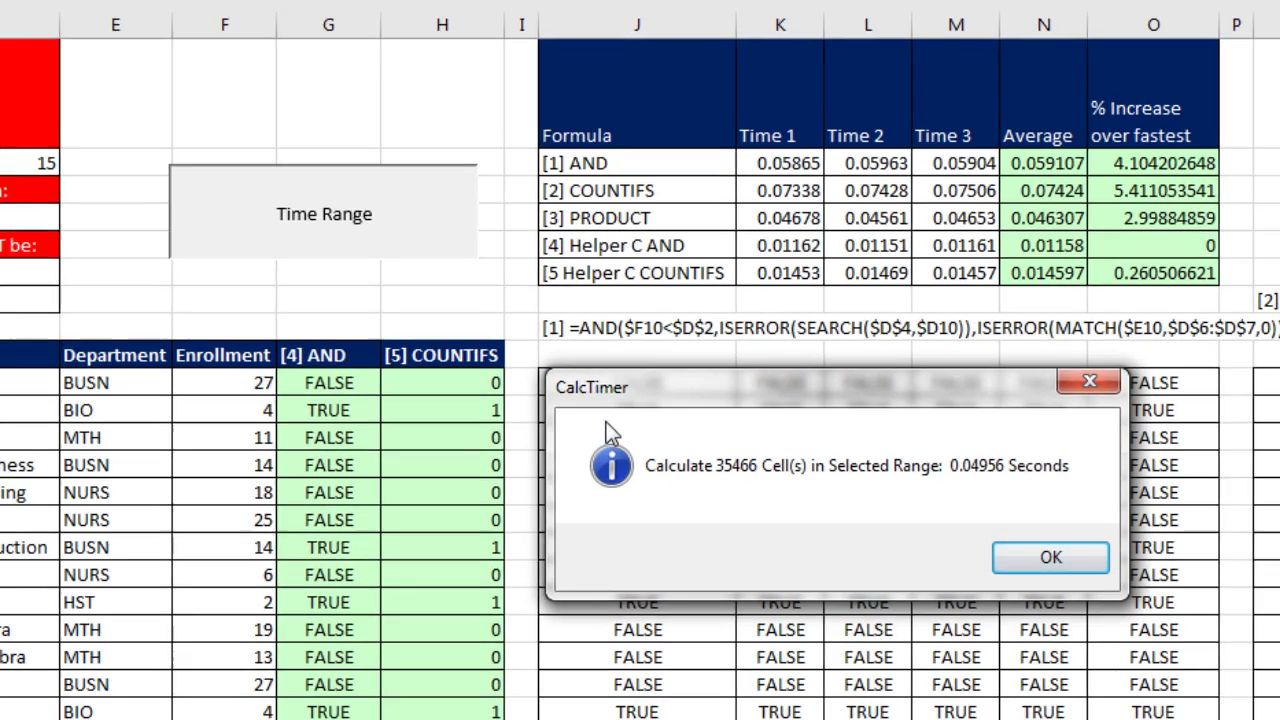
key(Return)
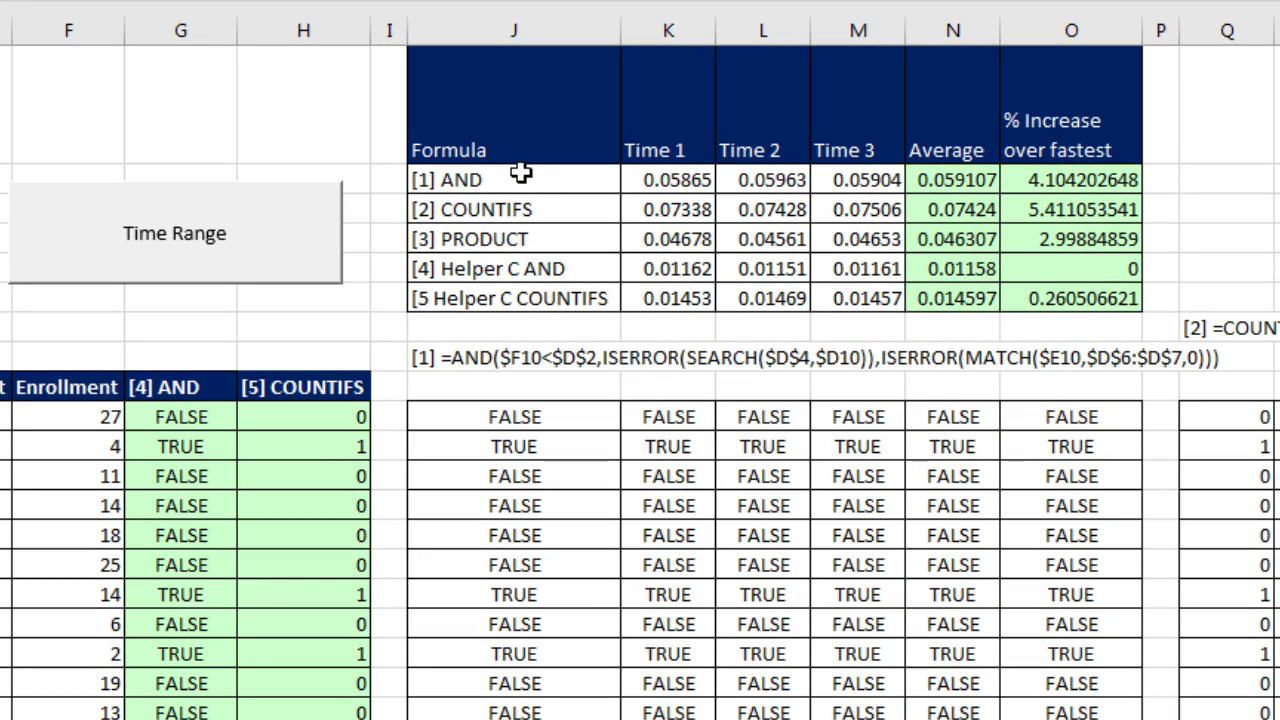
drag(523, 177, 571, 206)
Return to the 1401(3) sheet, where Helper TRUE values mark the yellow Biology 200, Busn 218 and History 150 rows
click(571, 216)
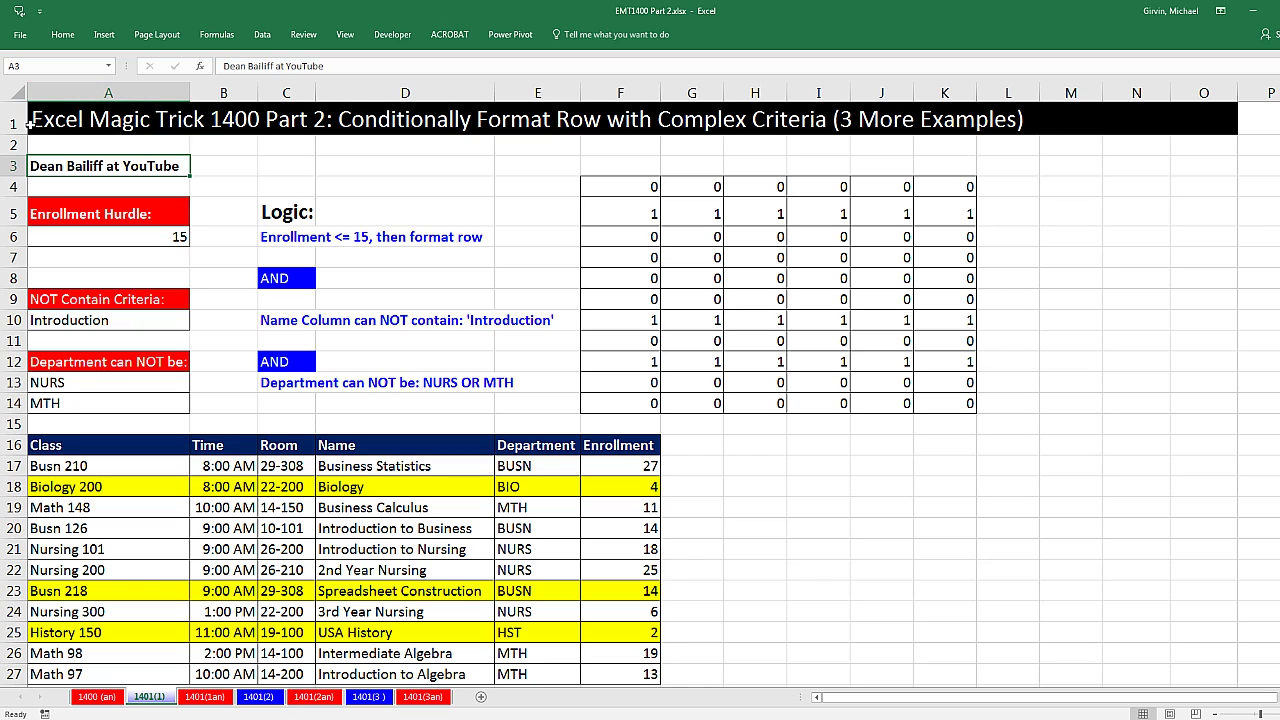
click(258, 697)
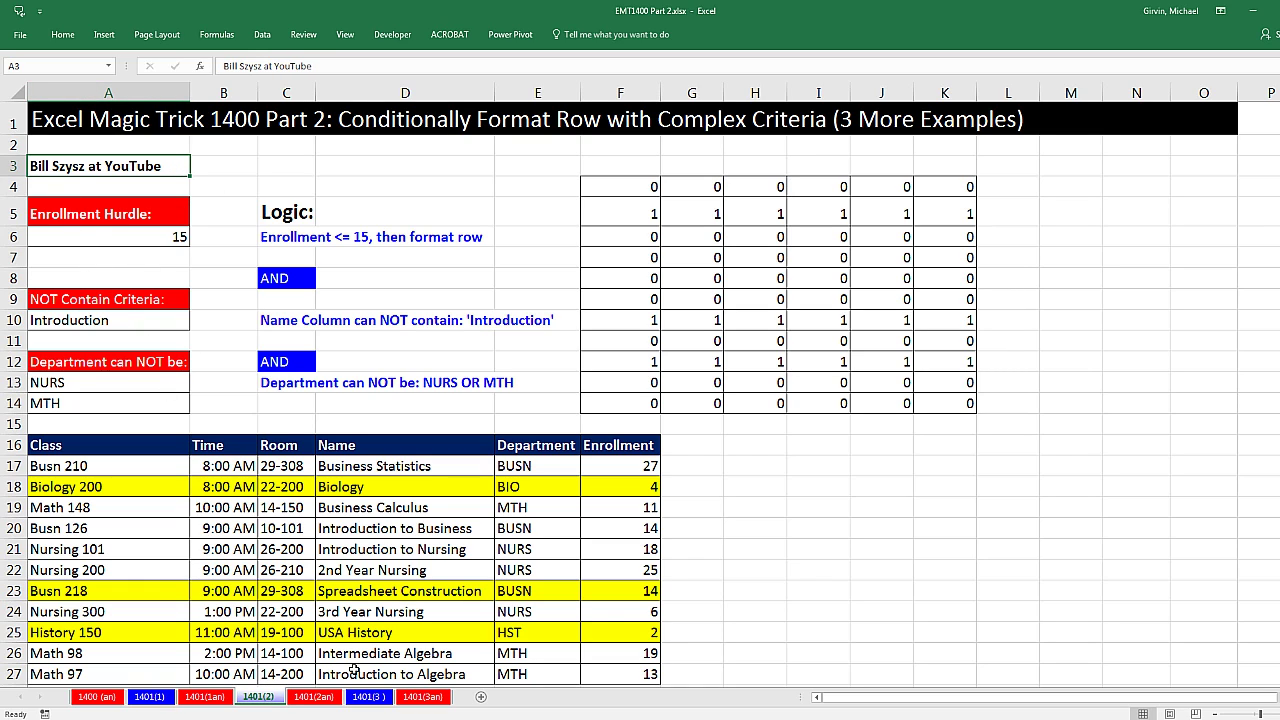
click(368, 697)
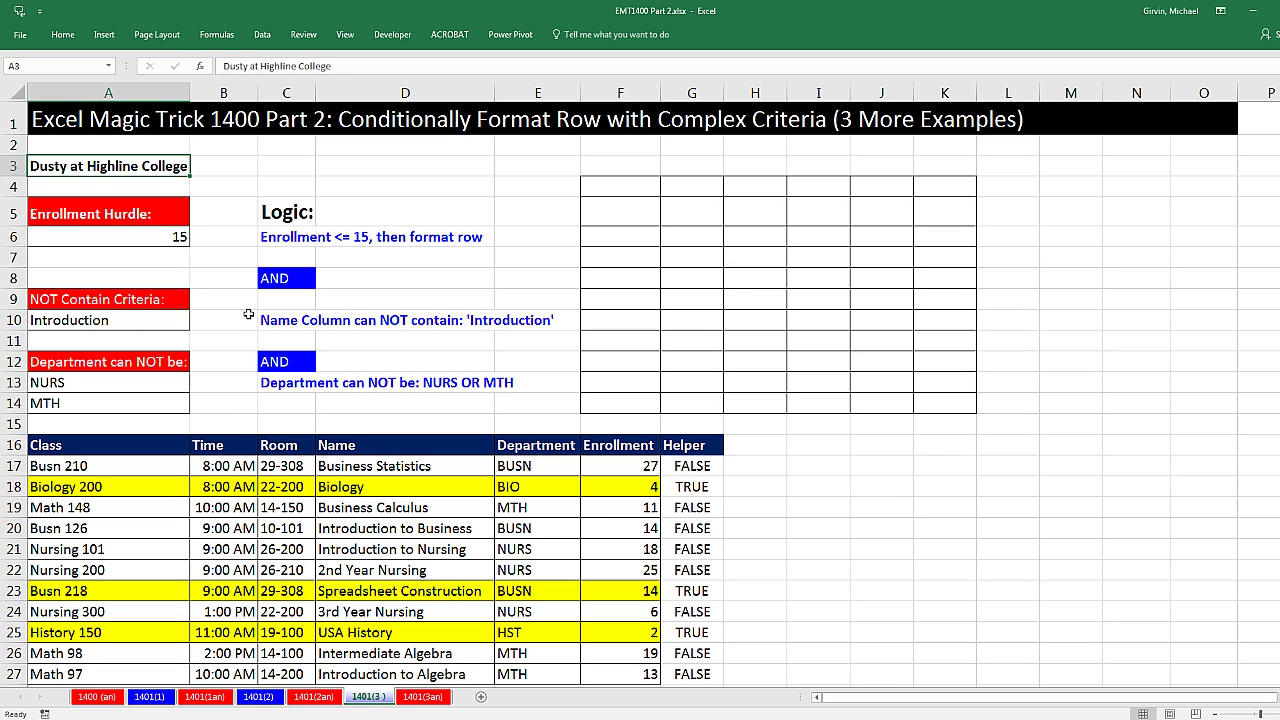